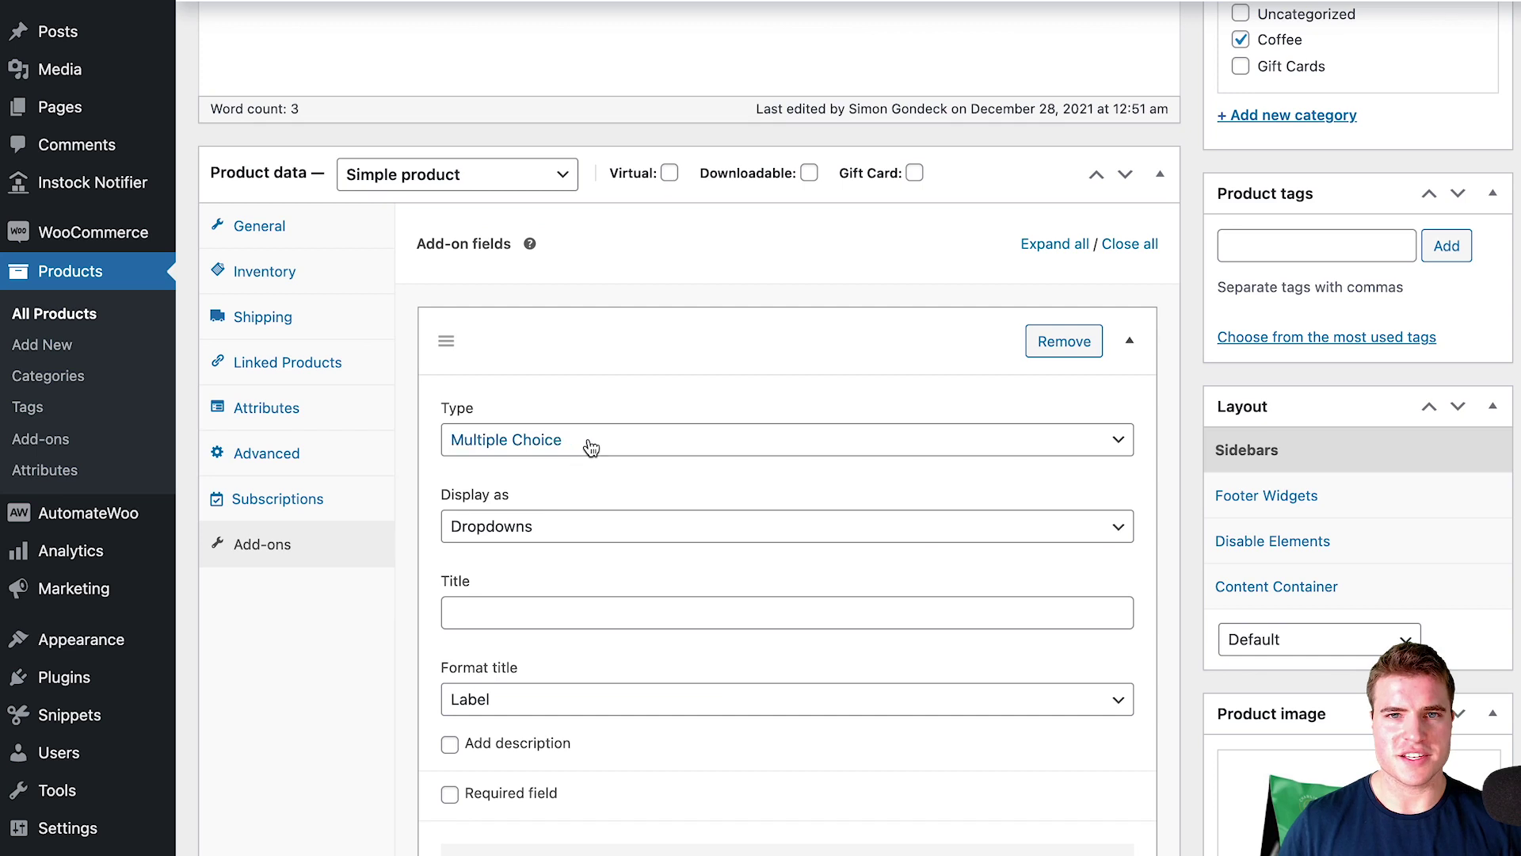
- Set the new add-on field's type to Checkboxes and its title to "Gift Wrapping"
{"action": "left_click", "coordinate": [547, 465]}
{"action": "left_click", "coordinate": [539, 525]}
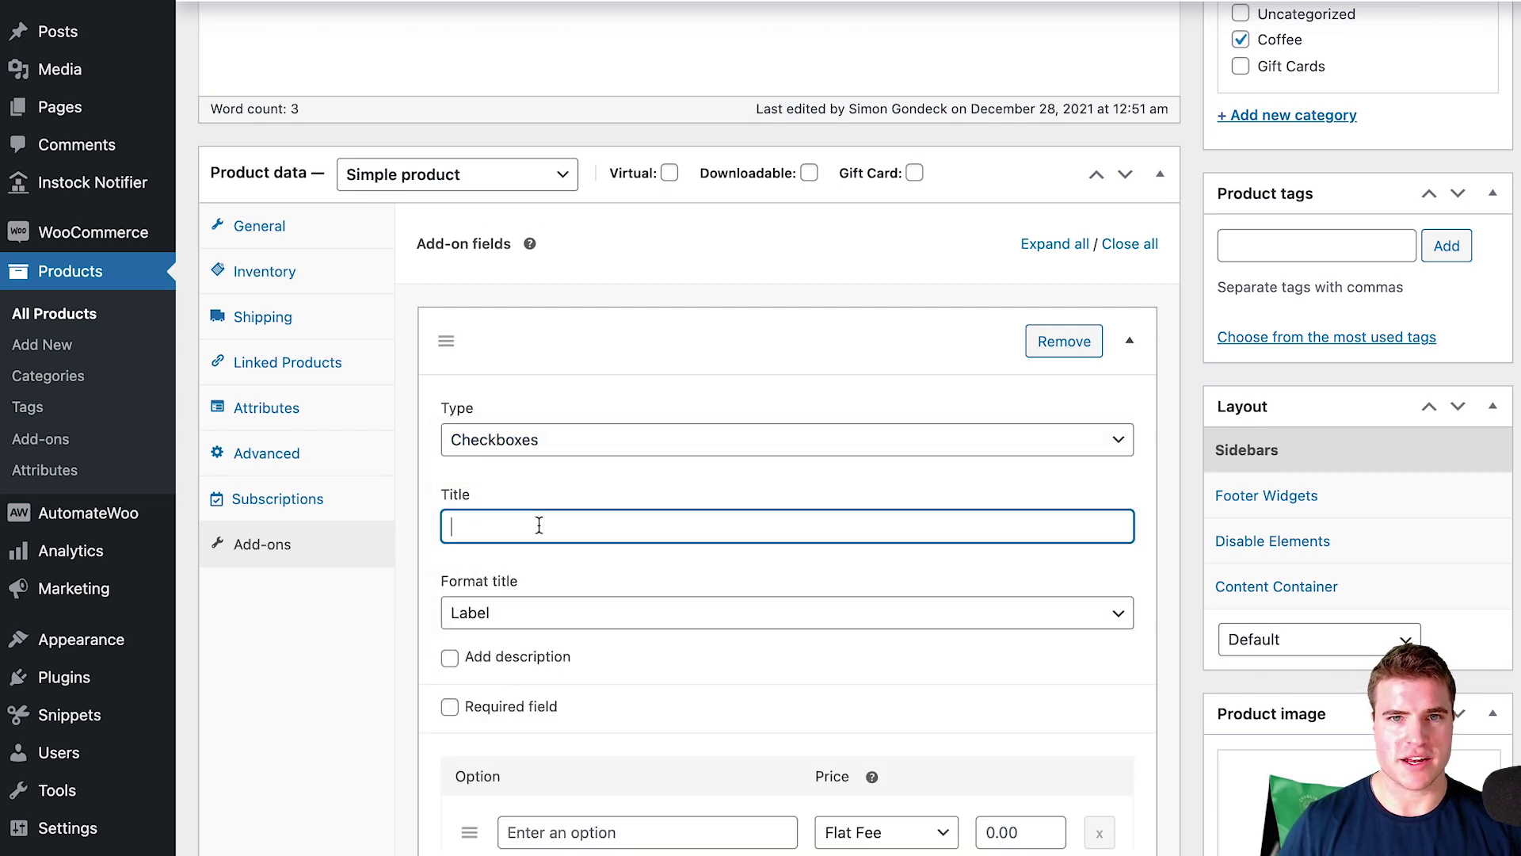
{"action": "type", "text": "Gift Wrapping"}
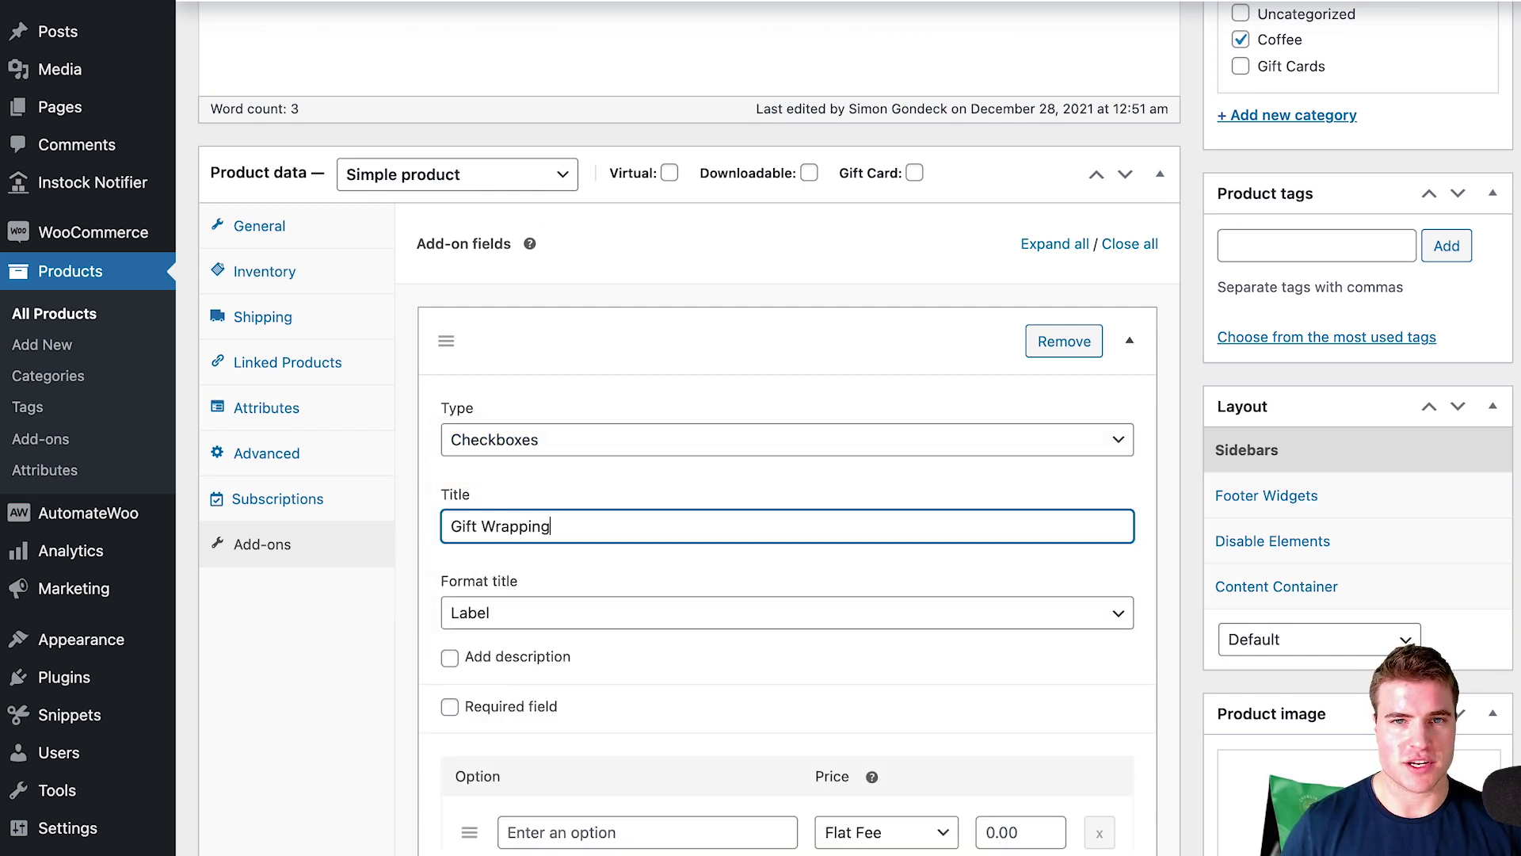
- Name the add-on's option "Gift Wrapping" and give it a Flat Fee price of 3.00
{"action": "scroll", "coordinate": [540, 544], "scroll_direction": "down", "scroll_amount": 2}
{"action": "left_click", "coordinate": [563, 710]}
{"action": "type", "text": "Gift Wrapping"}
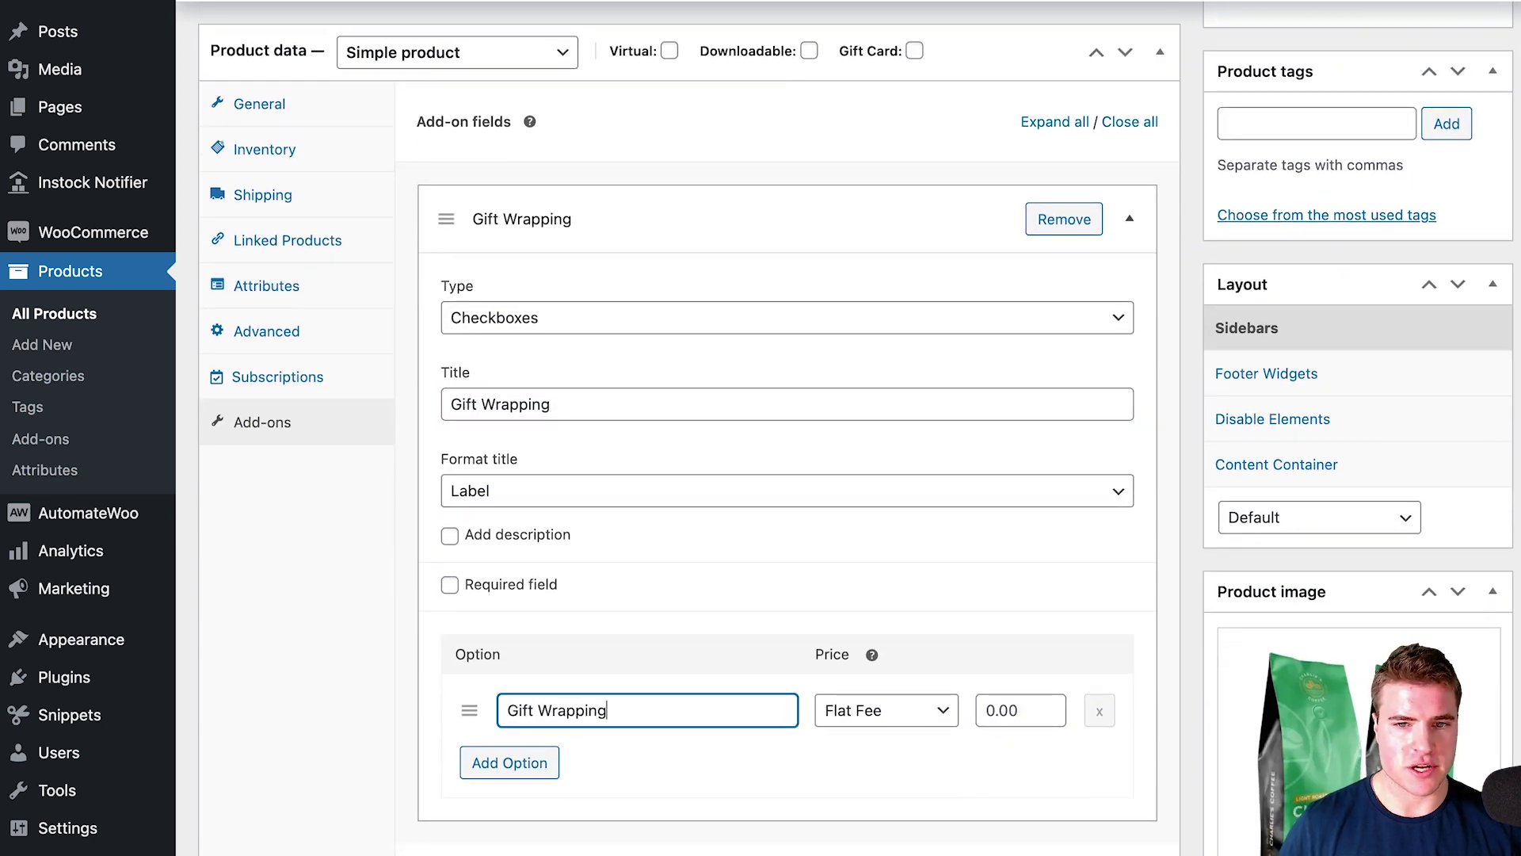
{"action": "left_click", "coordinate": [882, 727]}
{"action": "left_click", "coordinate": [872, 710]}
{"action": "left_click", "coordinate": [997, 710]}
{"action": "type", "text": "3."}
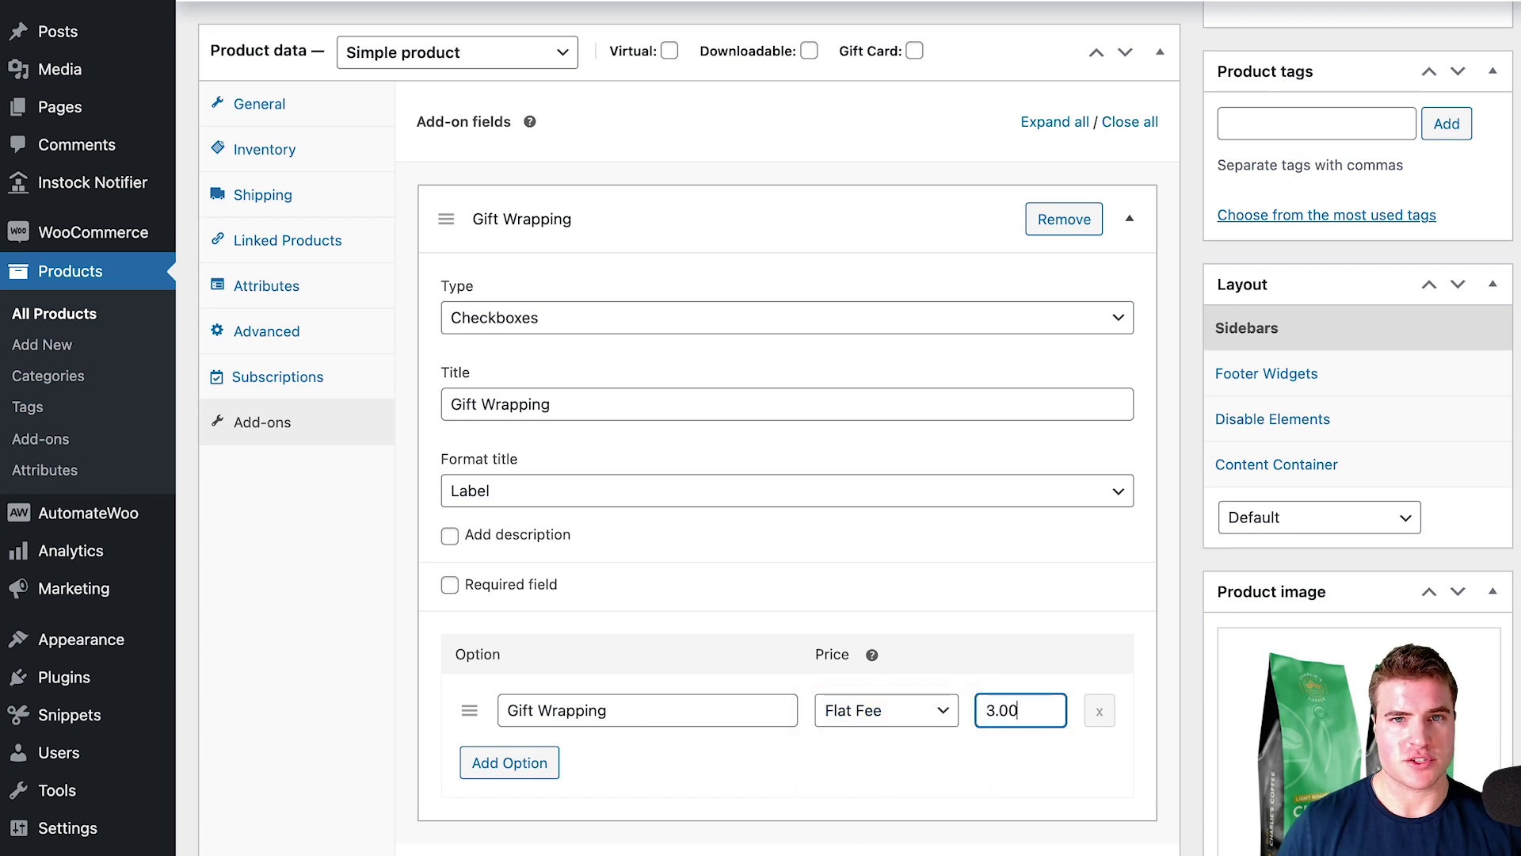
{"action": "type", "text": "00"}
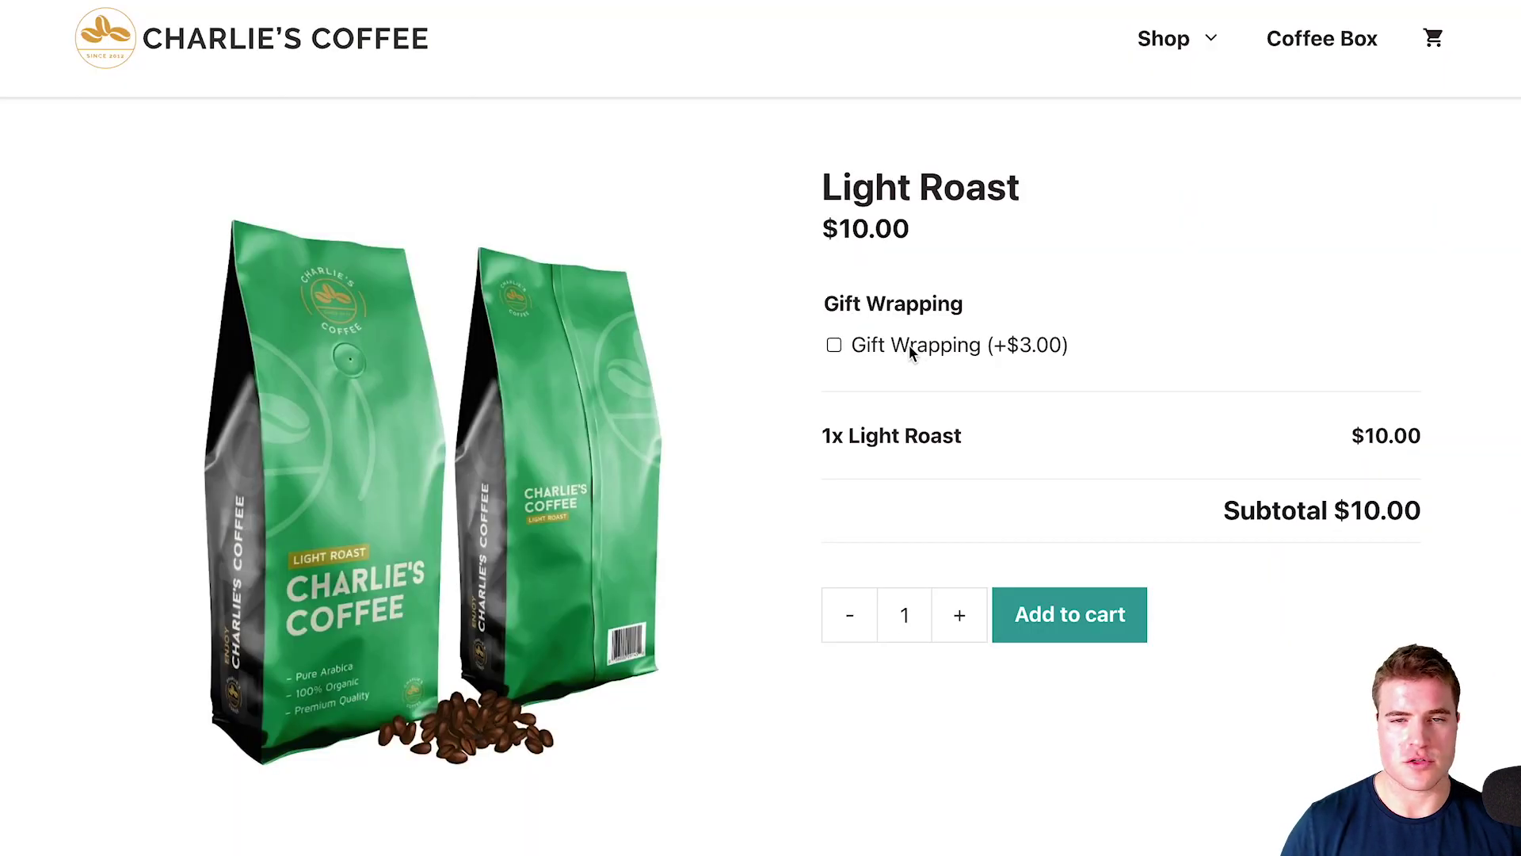
- On the Light Roast store page, test the Gift Wrapping checkbox and highlight the heading above it
{"action": "left_click", "coordinate": [911, 349]}
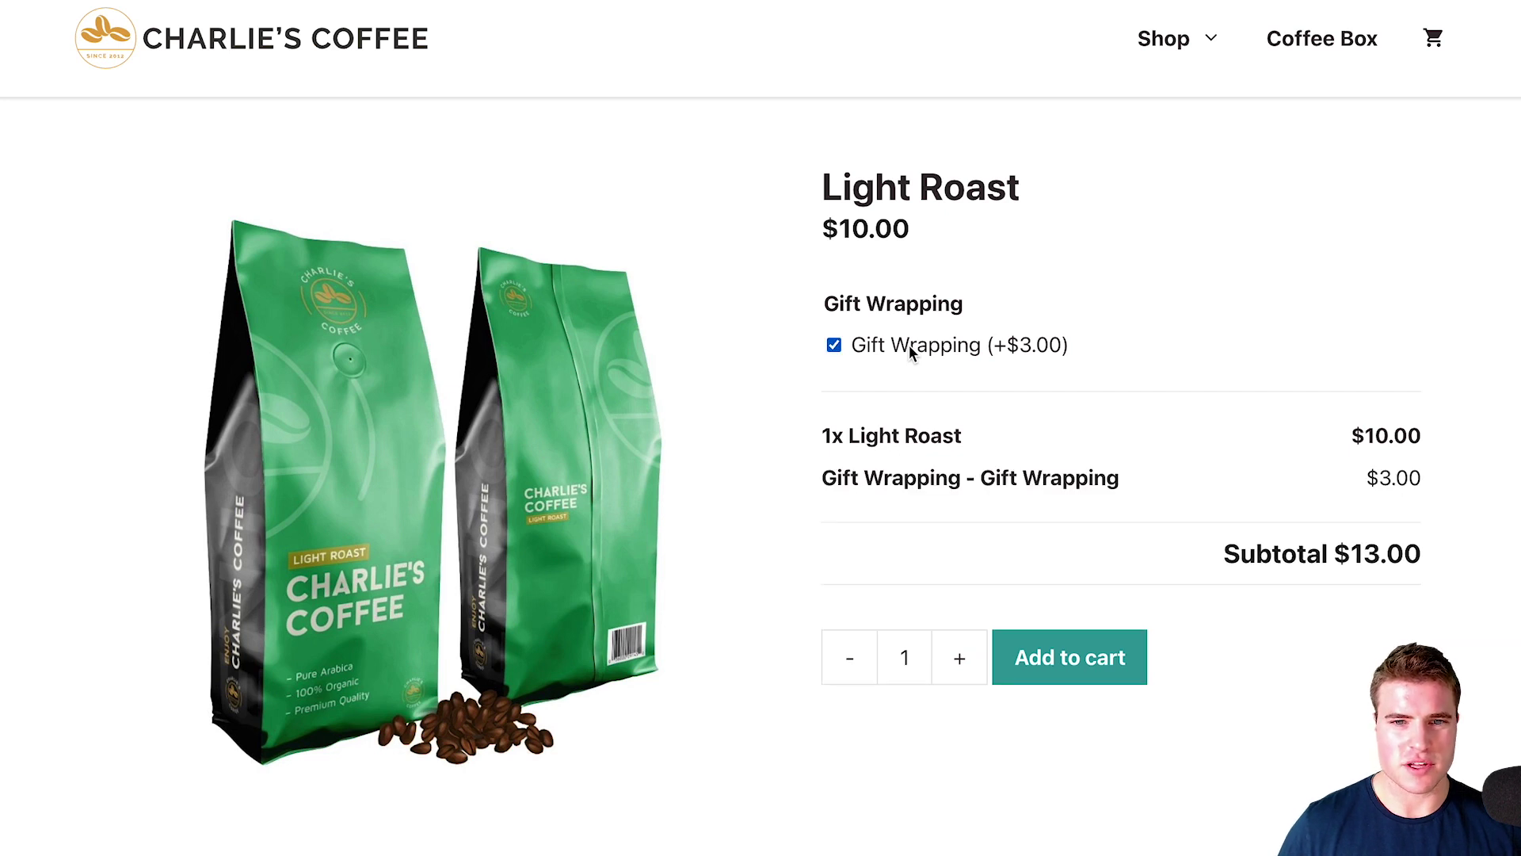
{"action": "left_click_drag", "start_coordinate": [965, 310], "coordinate": [832, 311]}
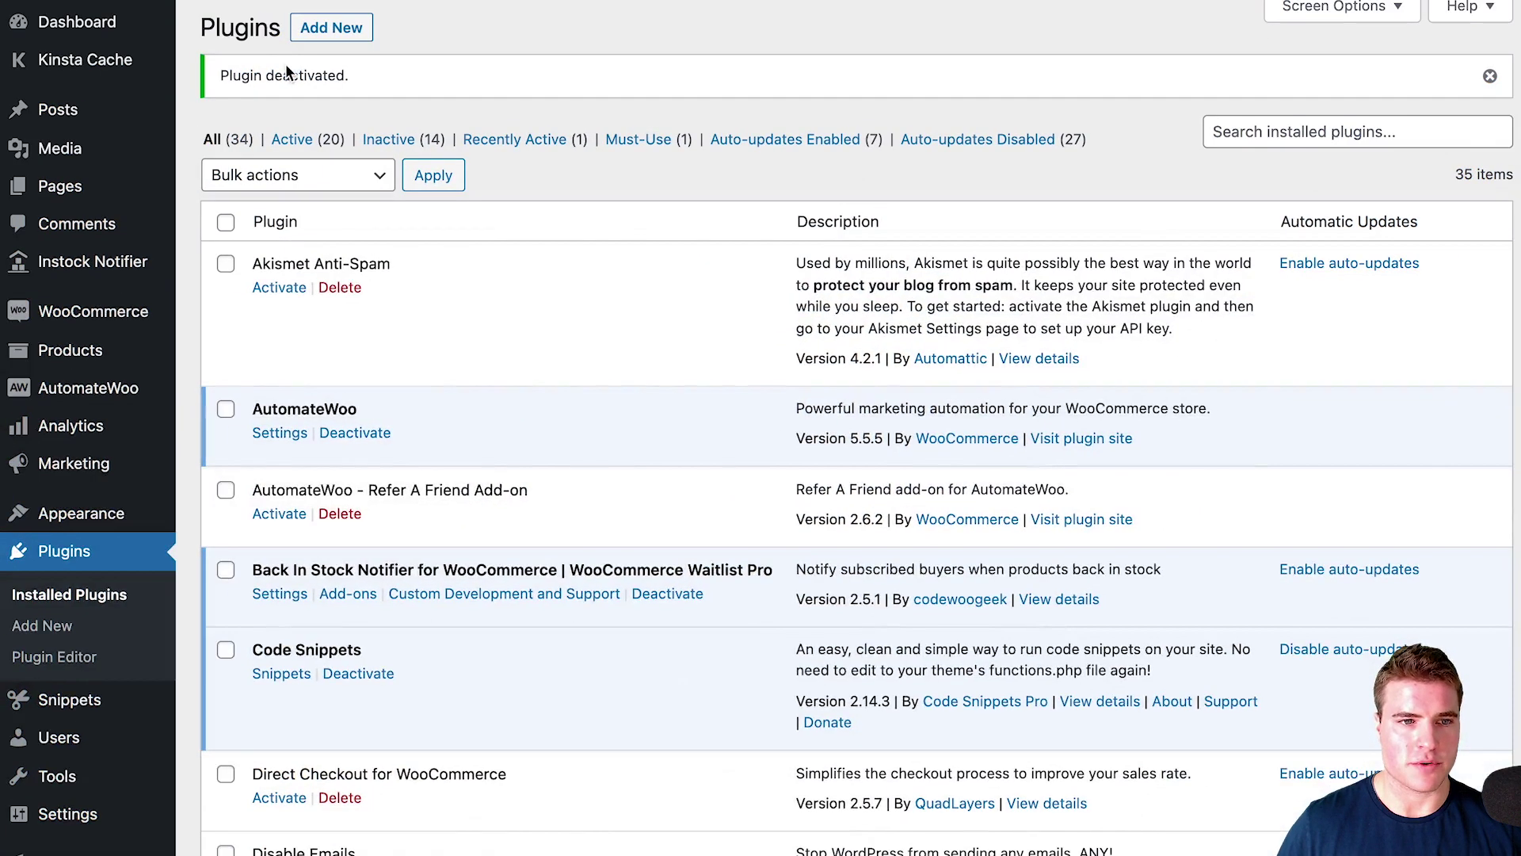
- Upload the plugin file "woocommerce-product-addons copy.zip", then install and activate it
{"action": "left_click", "coordinate": [331, 28]}
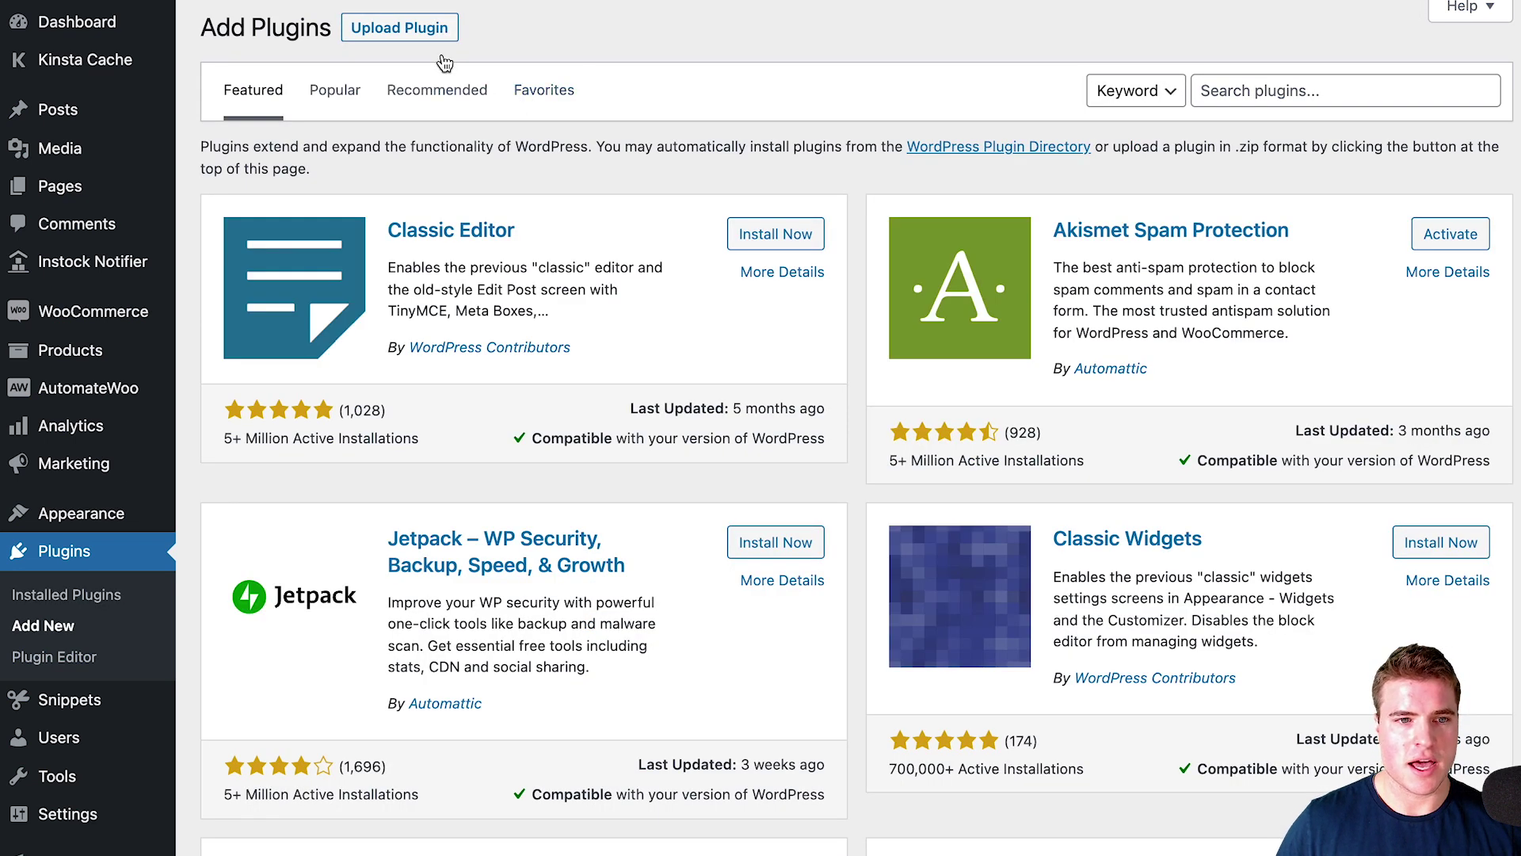
{"action": "left_click", "coordinate": [412, 31]}
{"action": "left_click", "coordinate": [690, 229]}
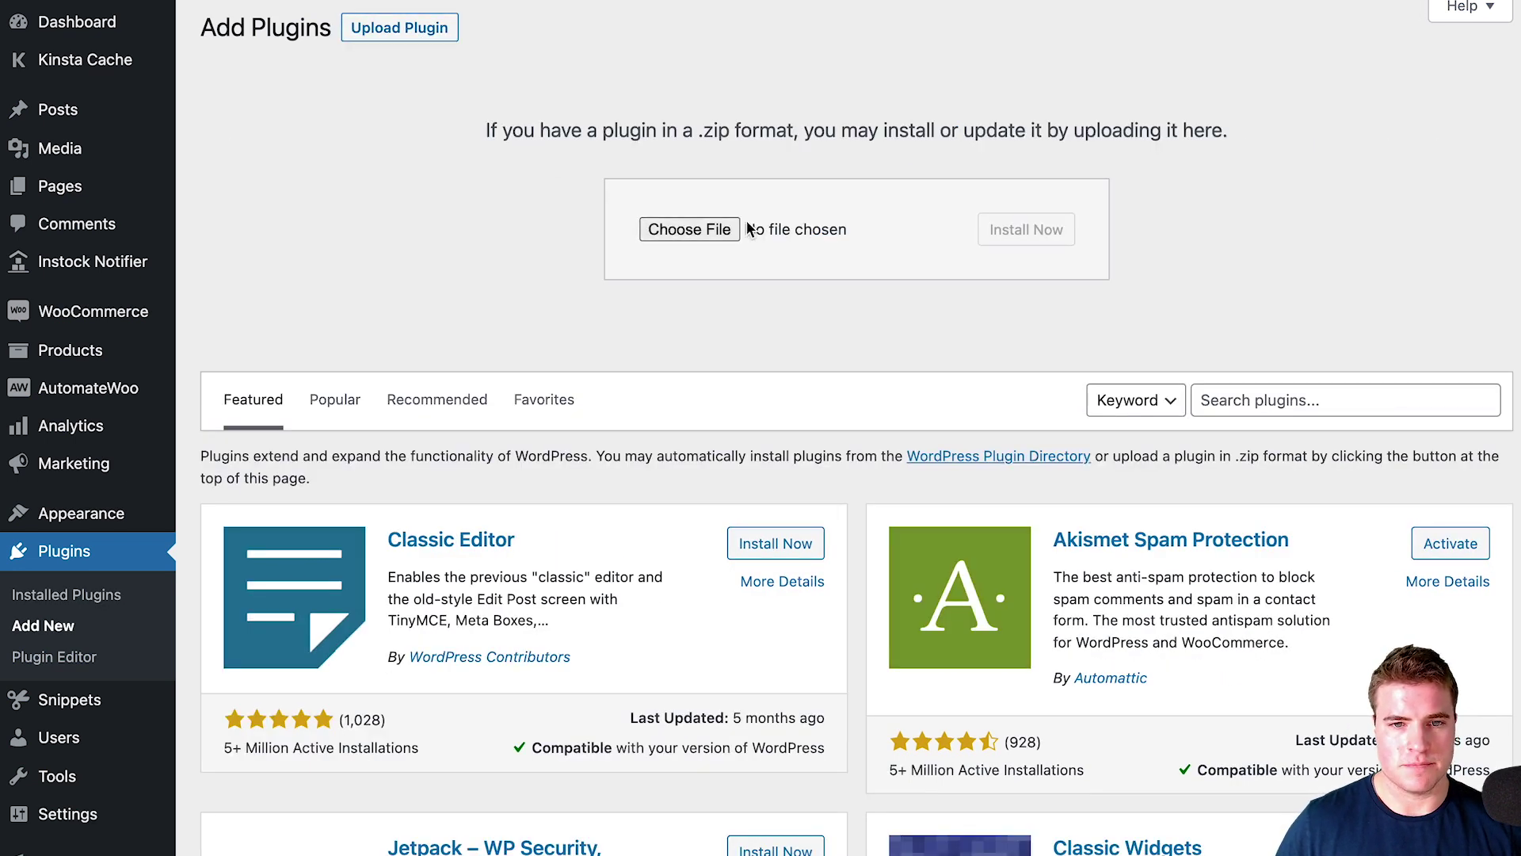
{"action": "double_click", "coordinate": [650, 330]}
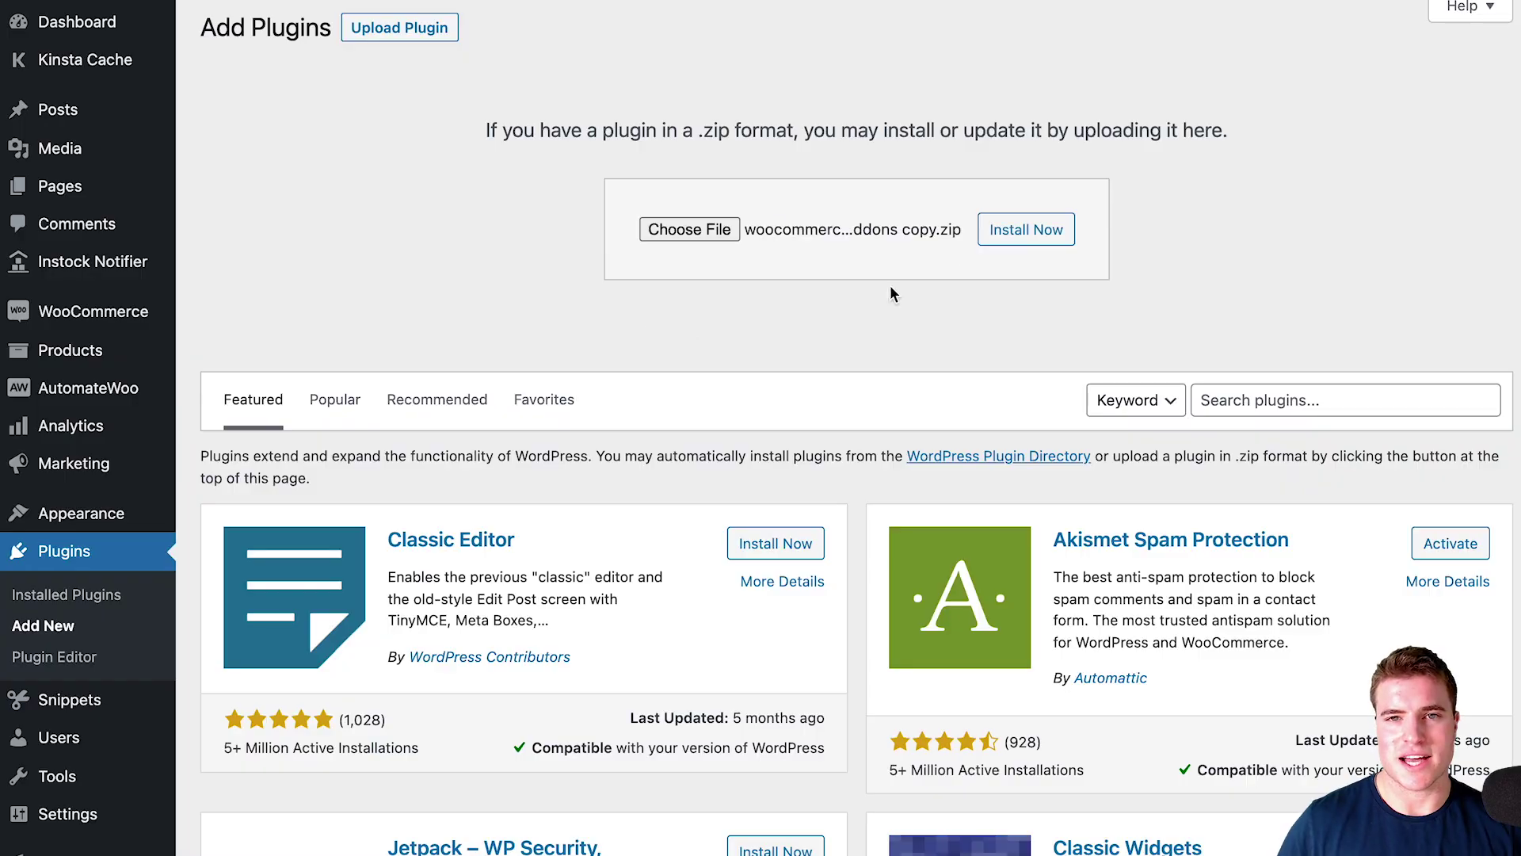
{"action": "left_click", "coordinate": [1003, 238]}
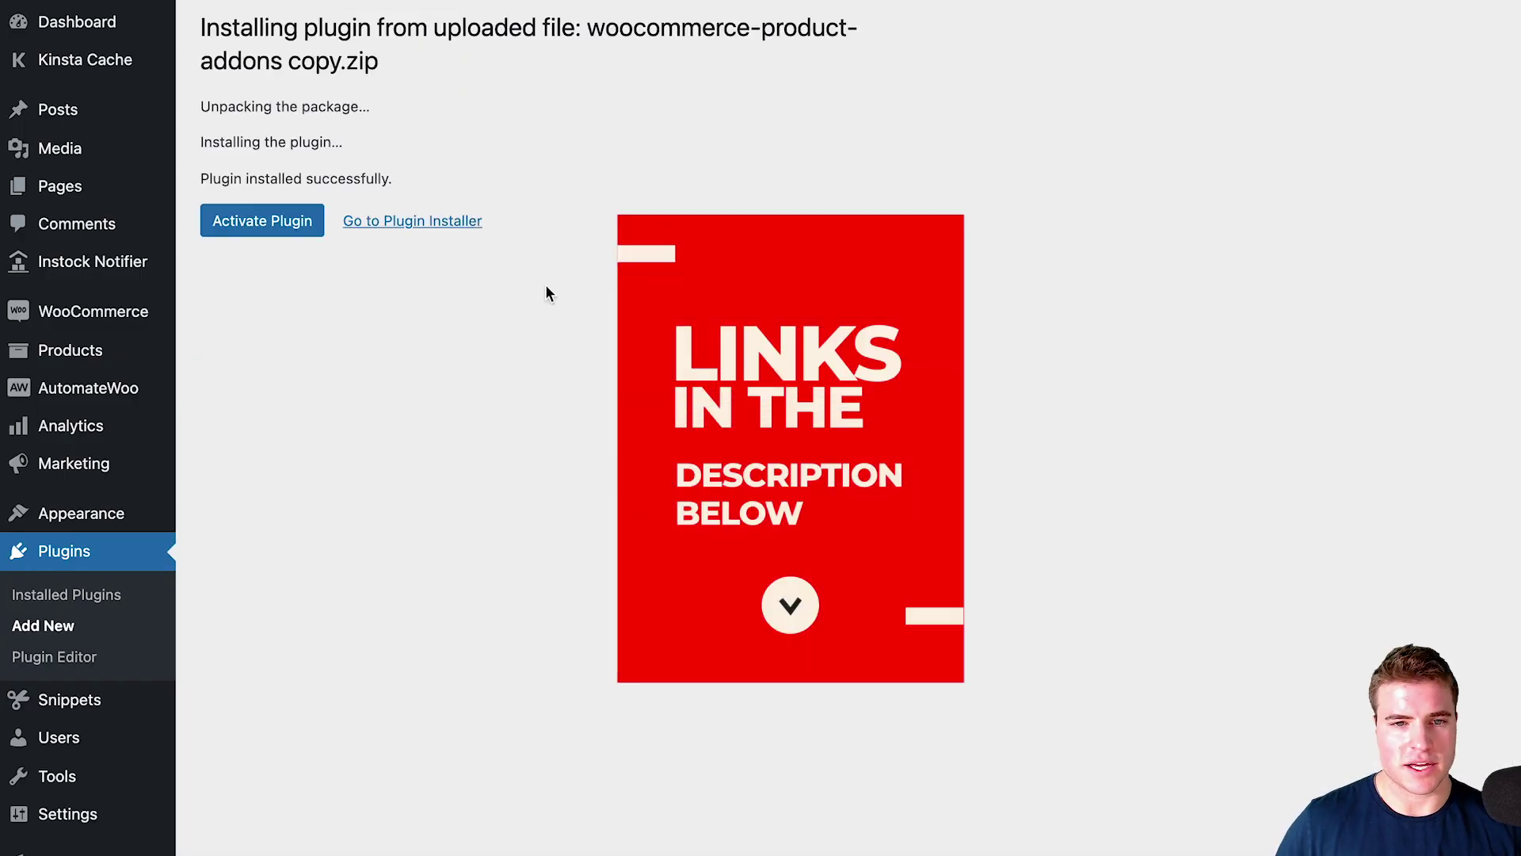
{"action": "left_click", "coordinate": [270, 217]}
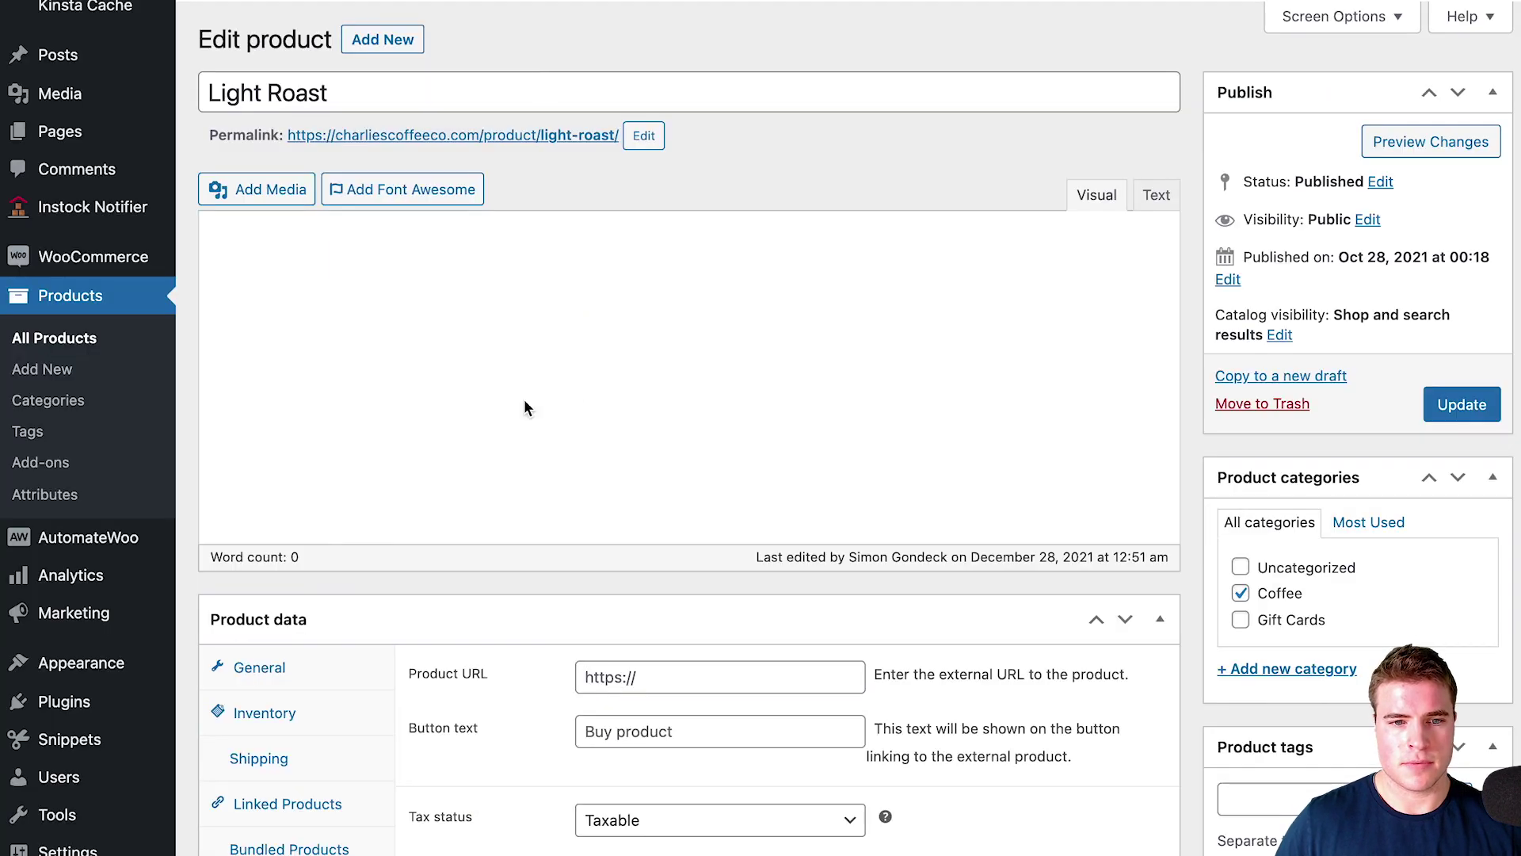
- Add a new field to the Light Roast product's add-ons
{"action": "scroll", "coordinate": [626, 376], "scroll_direction": "down", "scroll_amount": 2}
{"action": "scroll", "coordinate": [626, 383], "scroll_direction": "down", "scroll_amount": 5}
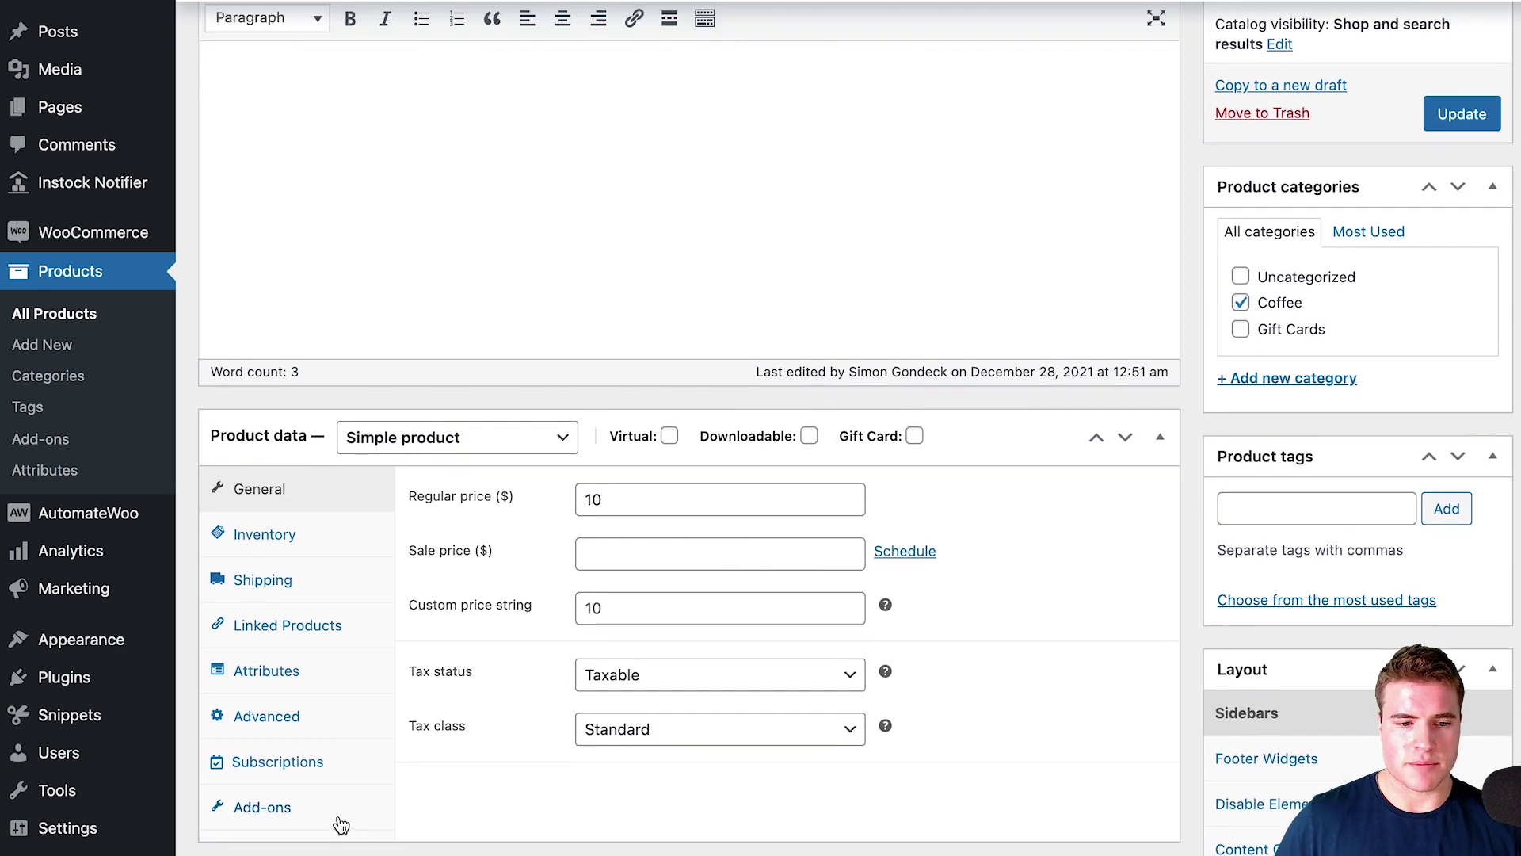
{"action": "left_click", "coordinate": [336, 817]}
{"action": "left_click", "coordinate": [462, 587]}
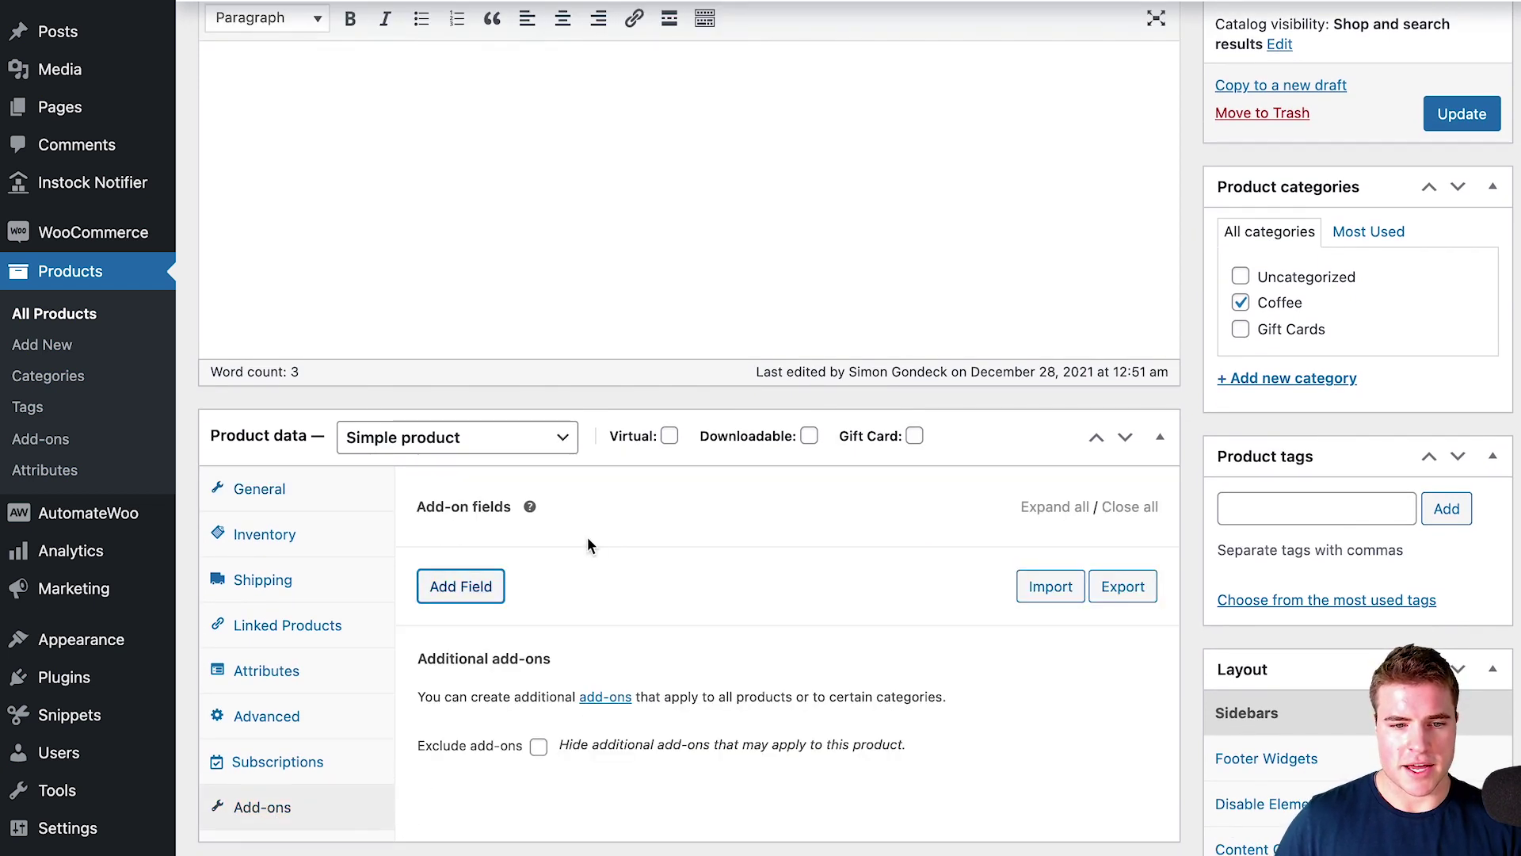
{"action": "scroll", "coordinate": [529, 523], "scroll_direction": "down", "scroll_amount": 5}
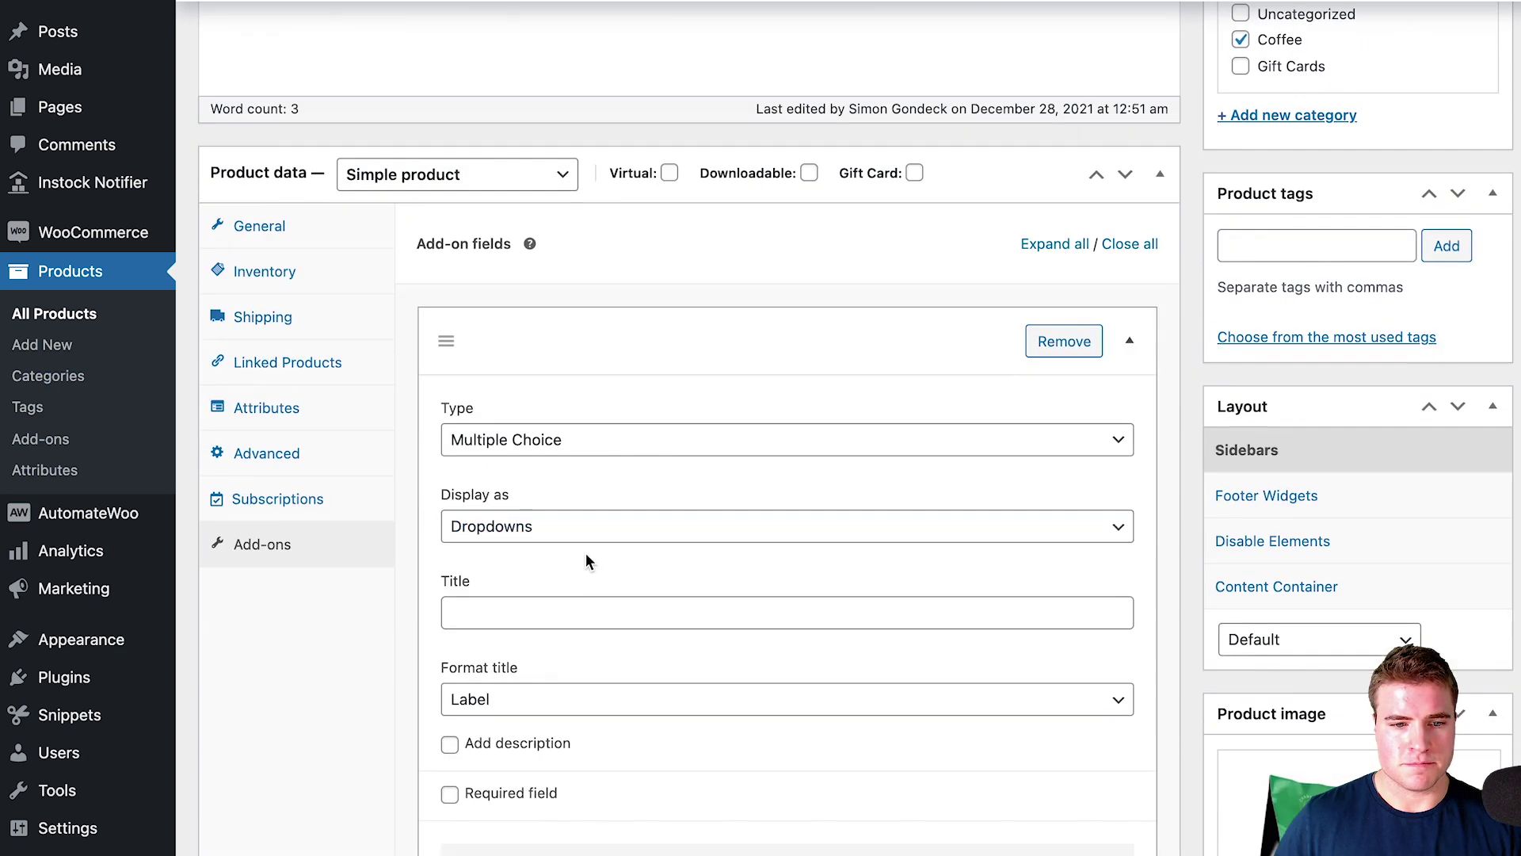
- Make the Light Roast add-on field a Checkboxes type titled "Gift Wrapping"
{"action": "left_click", "coordinate": [579, 460]}
{"action": "left_click", "coordinate": [564, 472]}
{"action": "left_click", "coordinate": [539, 525]}
{"action": "type", "text": "Gift Wrapping"}
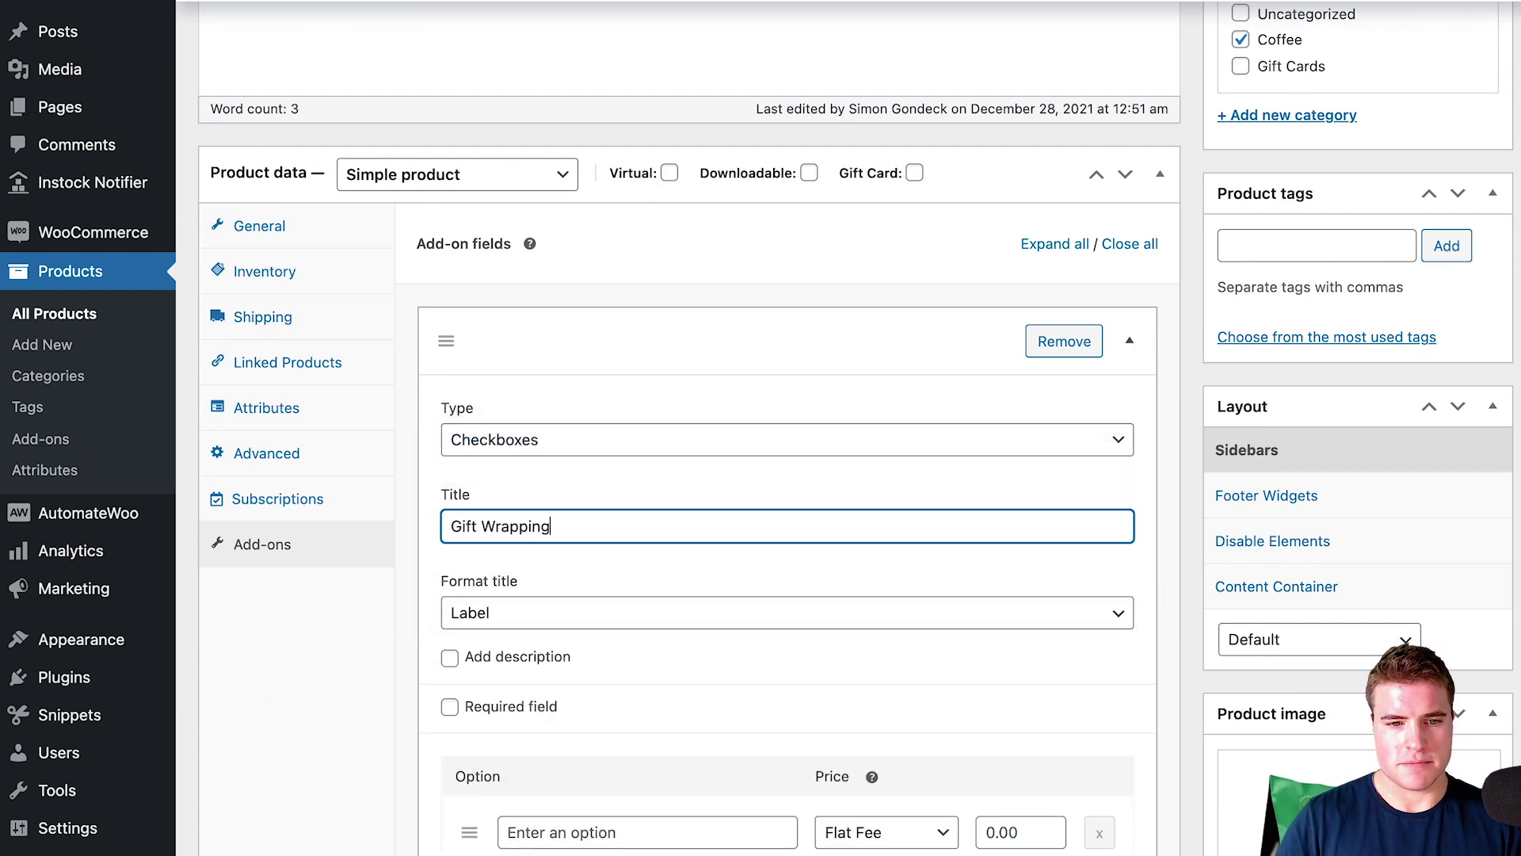
- Enter "Gift Wrapping" as the add-on field's option with a Flat Fee price of 3.00
{"action": "scroll", "coordinate": [540, 545], "scroll_direction": "down", "scroll_amount": 2}
{"action": "left_click", "coordinate": [571, 704]}
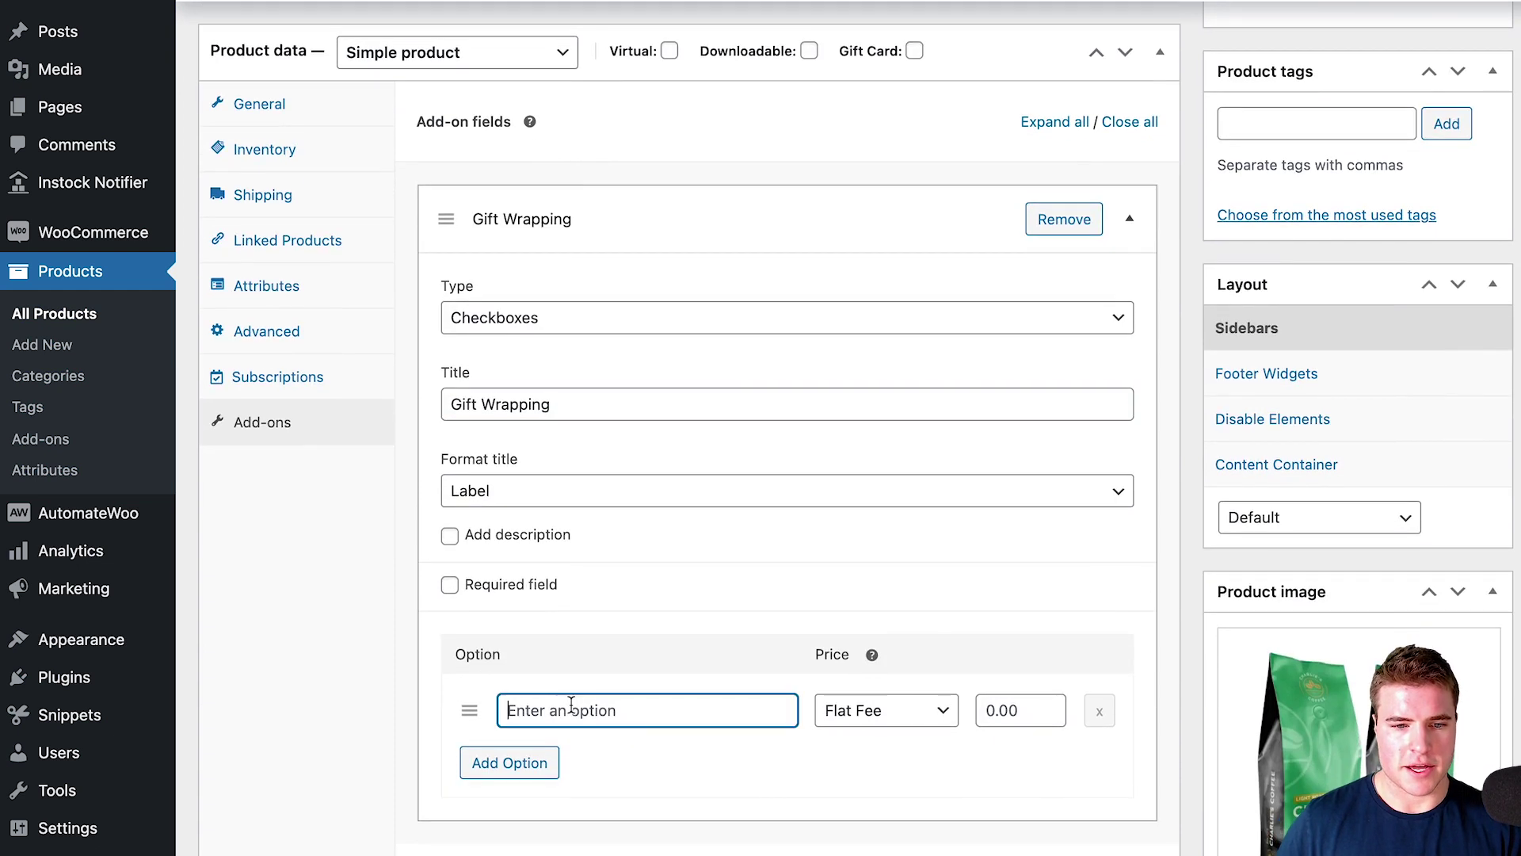
{"action": "type", "text": "Gift Wrapping"}
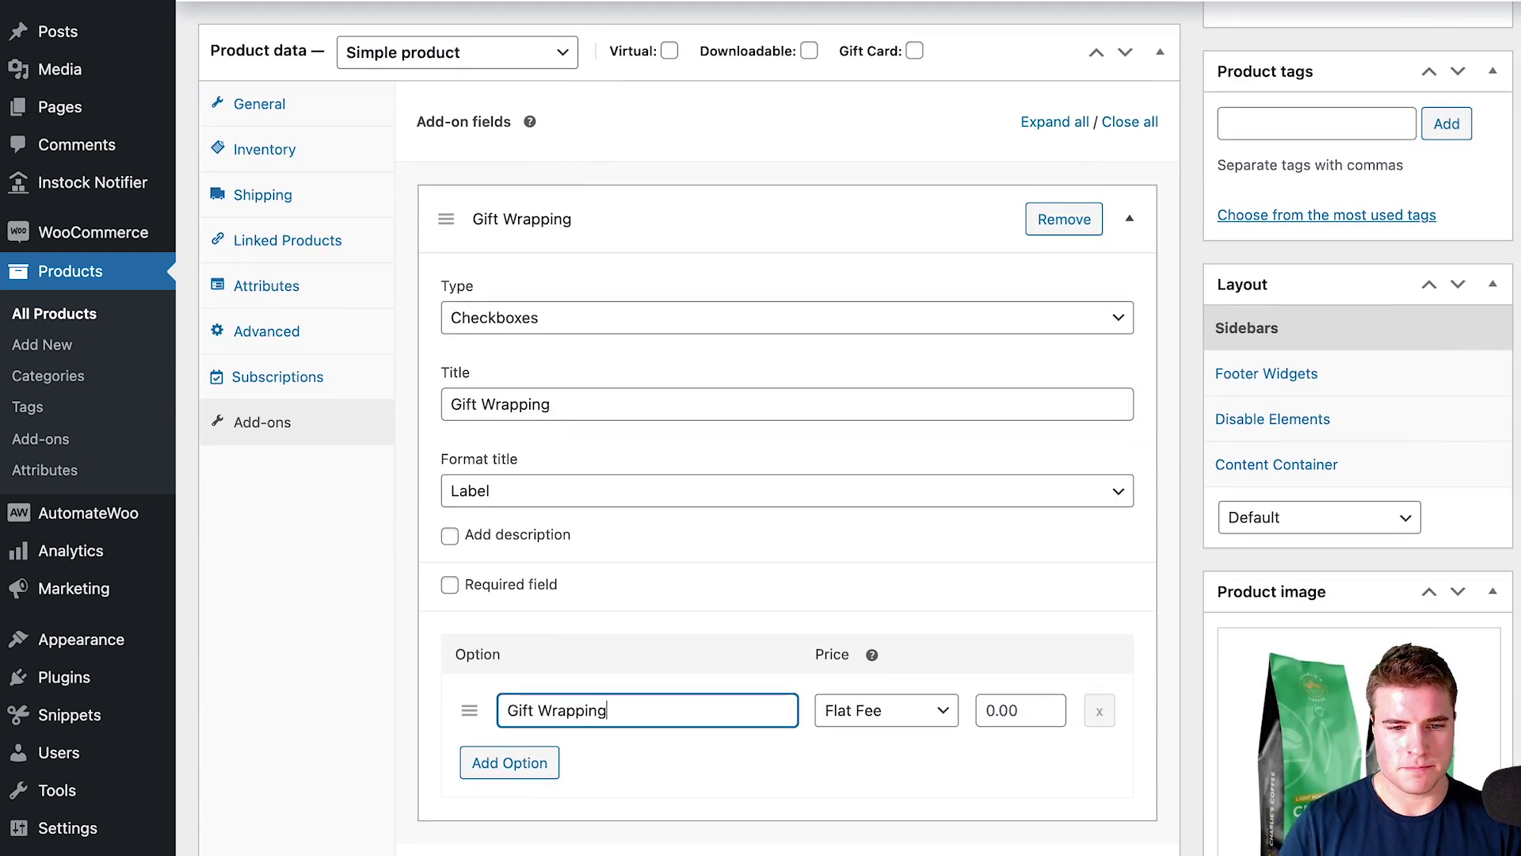
{"action": "left_click", "coordinate": [881, 727]}
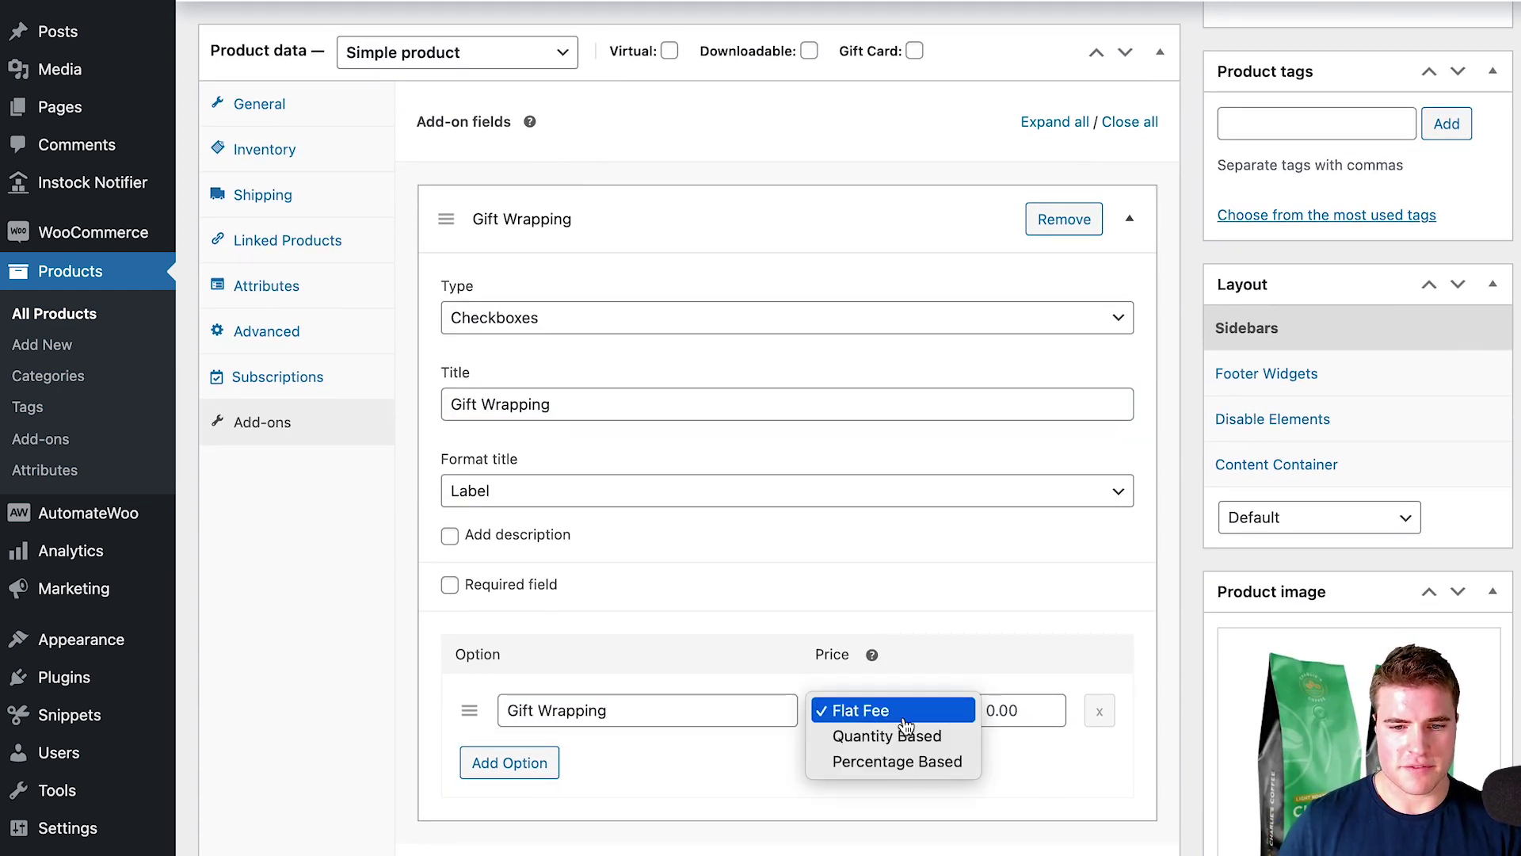
{"action": "left_click", "coordinate": [997, 711]}
{"action": "key", "text": "ctrl+a"}
{"action": "type", "text": "3.00"}
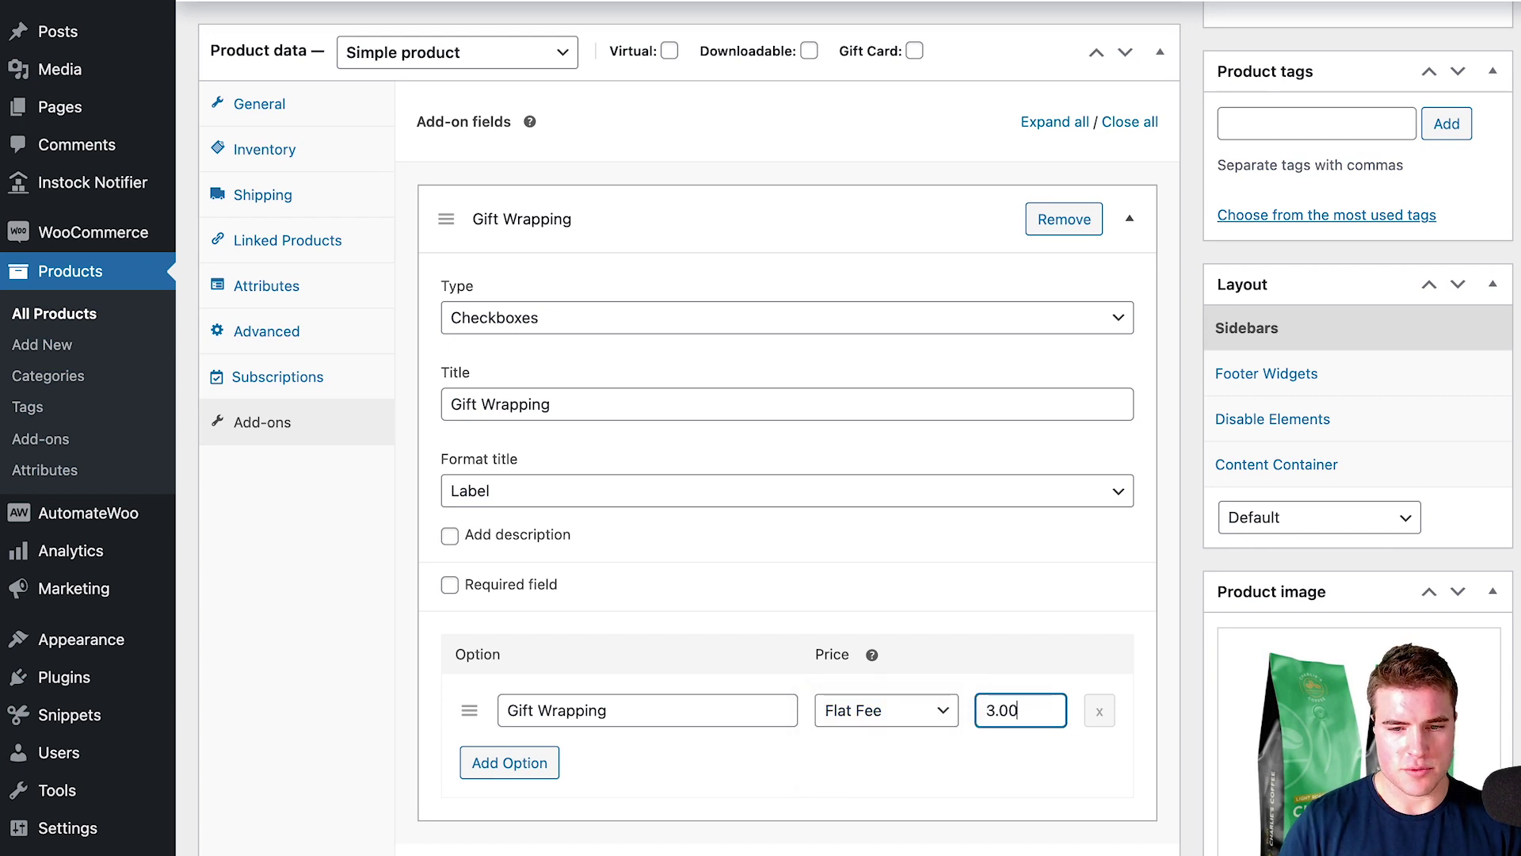
- Update the Light Roast product to save its gift wrapping add-on
{"action": "scroll", "coordinate": [974, 702], "scroll_direction": "down", "scroll_amount": 2}
{"action": "scroll", "coordinate": [975, 702], "scroll_direction": "up", "scroll_amount": 6}
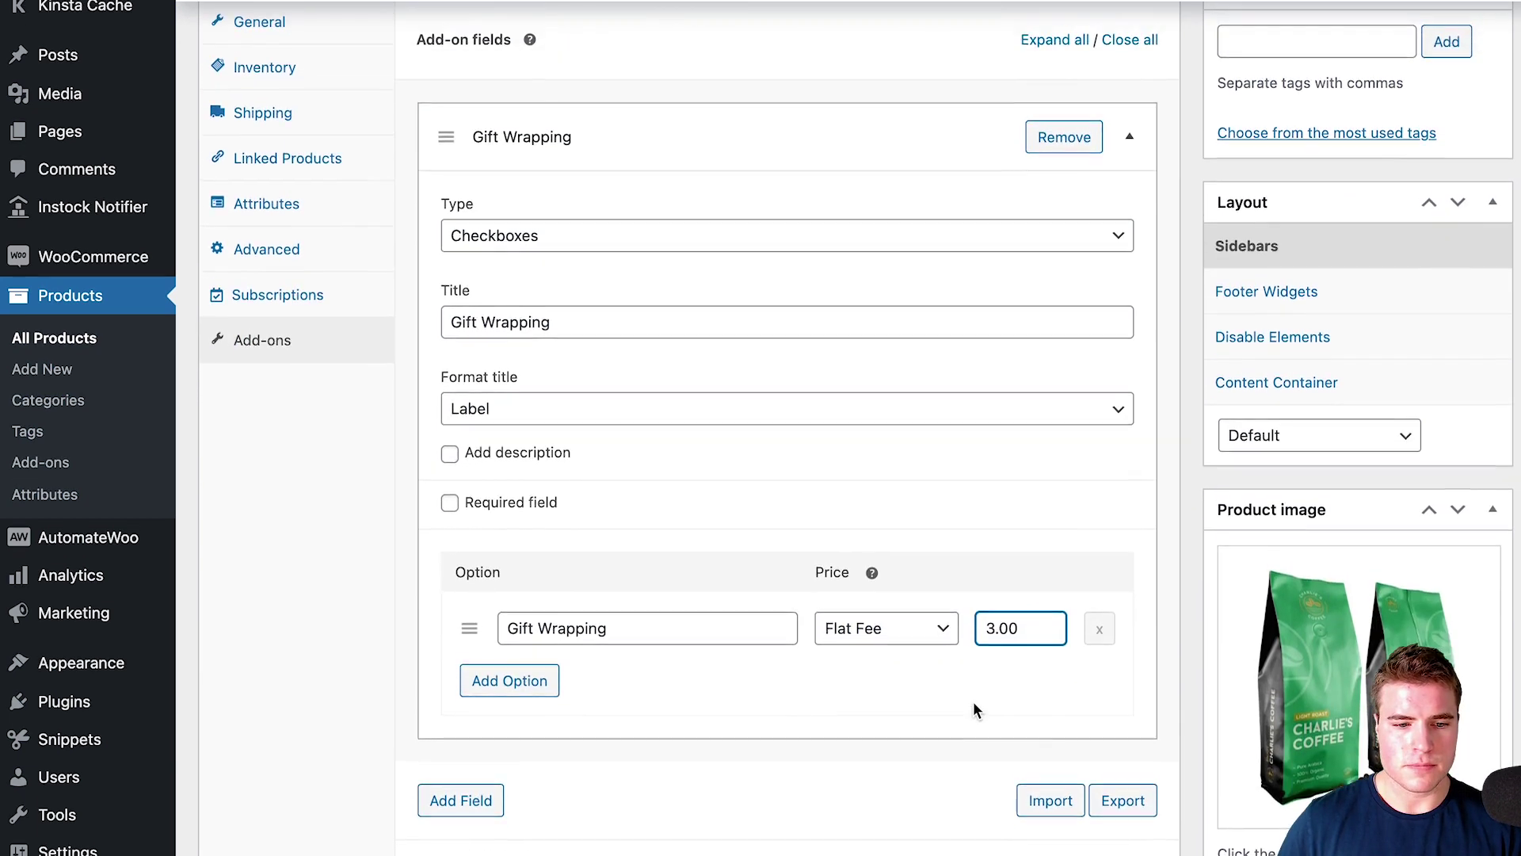
{"action": "scroll", "coordinate": [1046, 552], "scroll_direction": "up", "scroll_amount": 2}
{"action": "left_click", "coordinate": [1454, 246]}
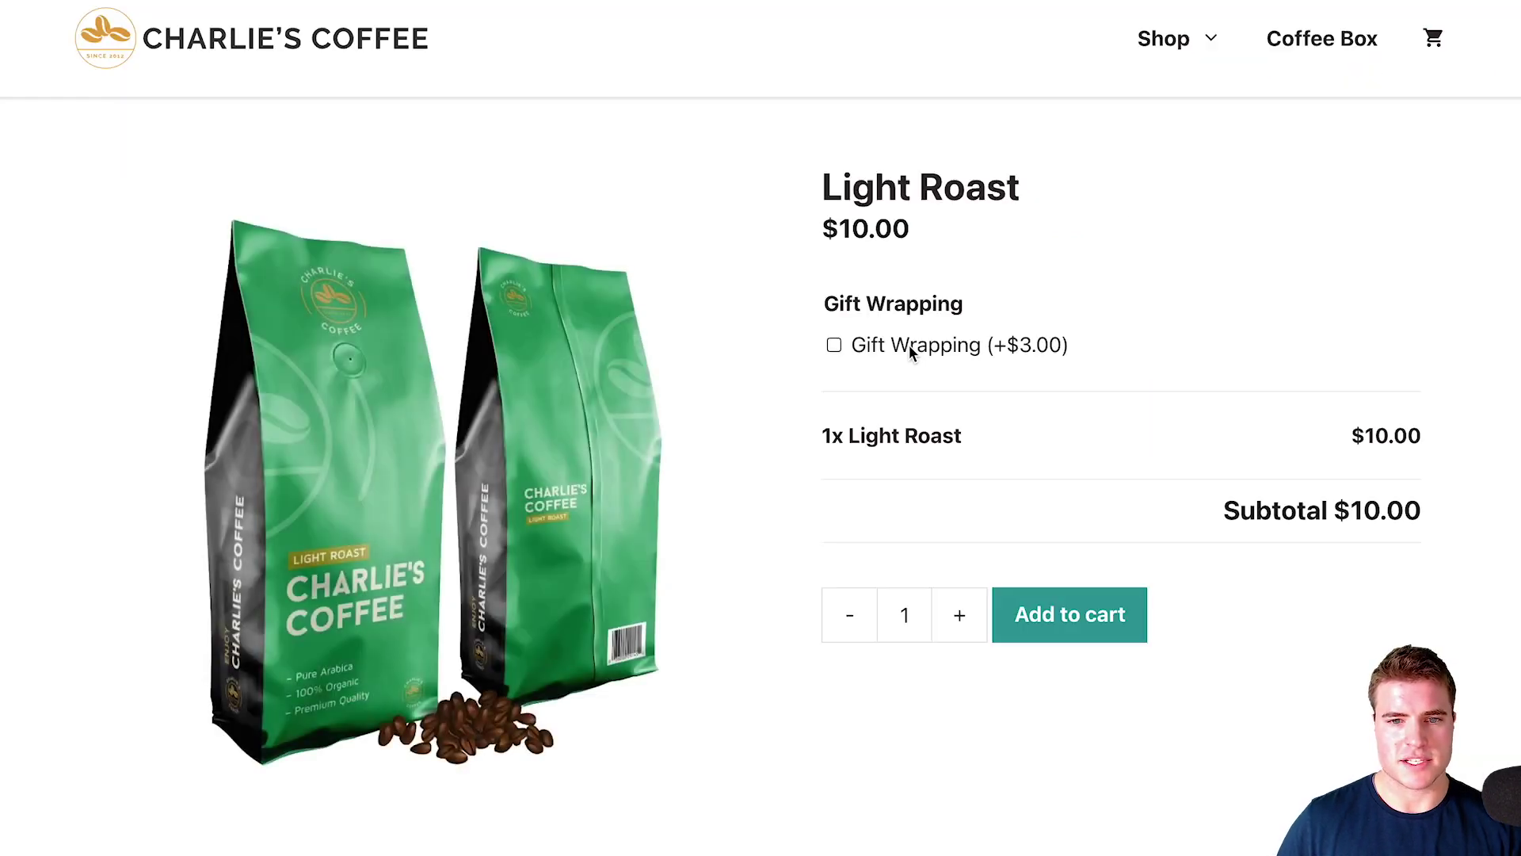
- Check the gift wrapping add-on on the Light Roast store page by selecting it and highlighting its heading
{"action": "left_click", "coordinate": [911, 354]}
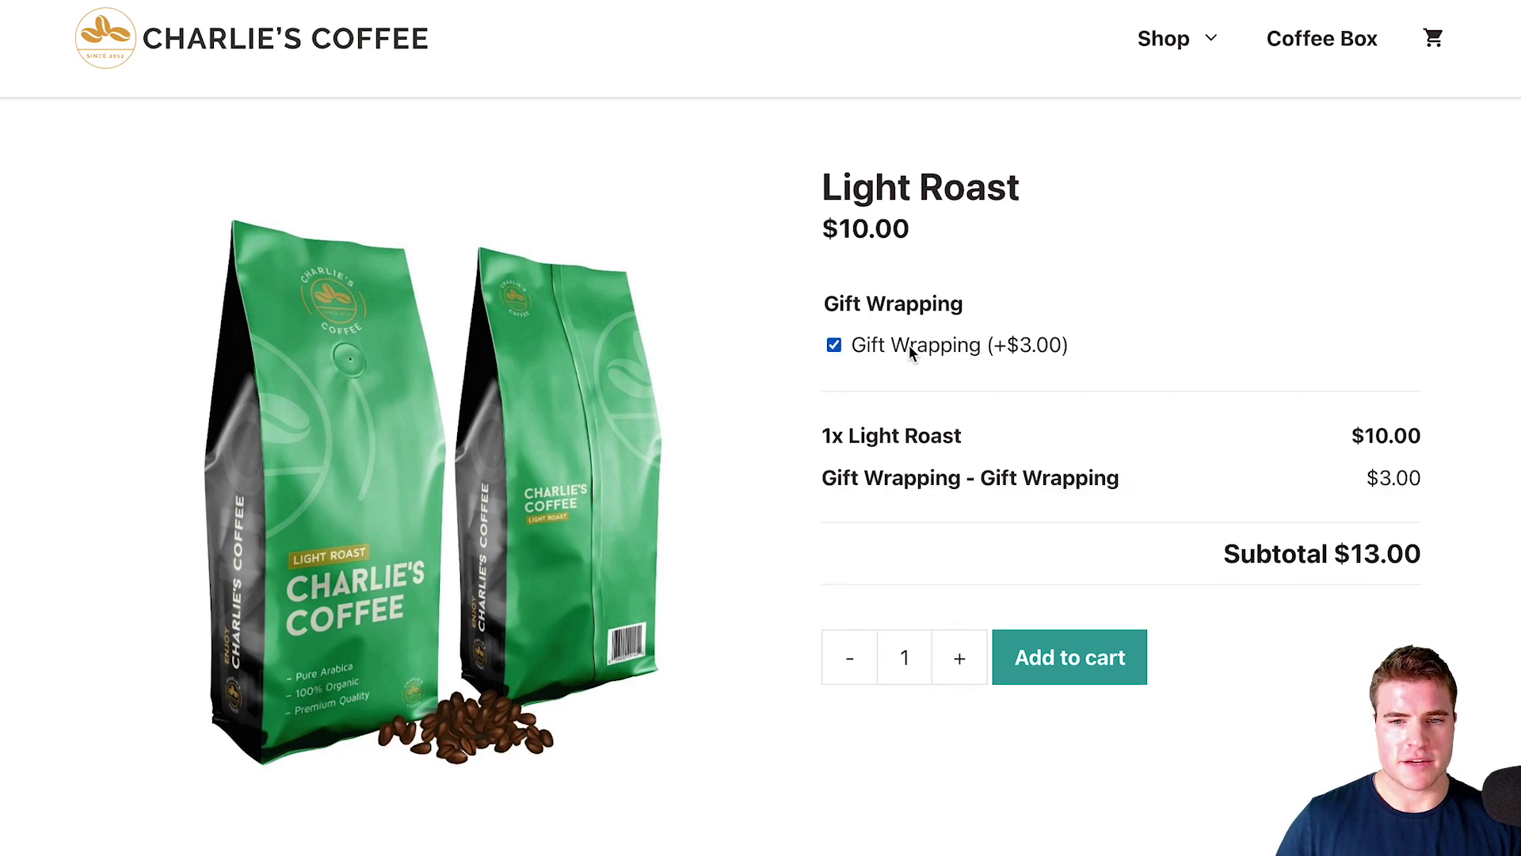
{"action": "left_click_drag", "start_coordinate": [973, 309], "coordinate": [829, 311]}
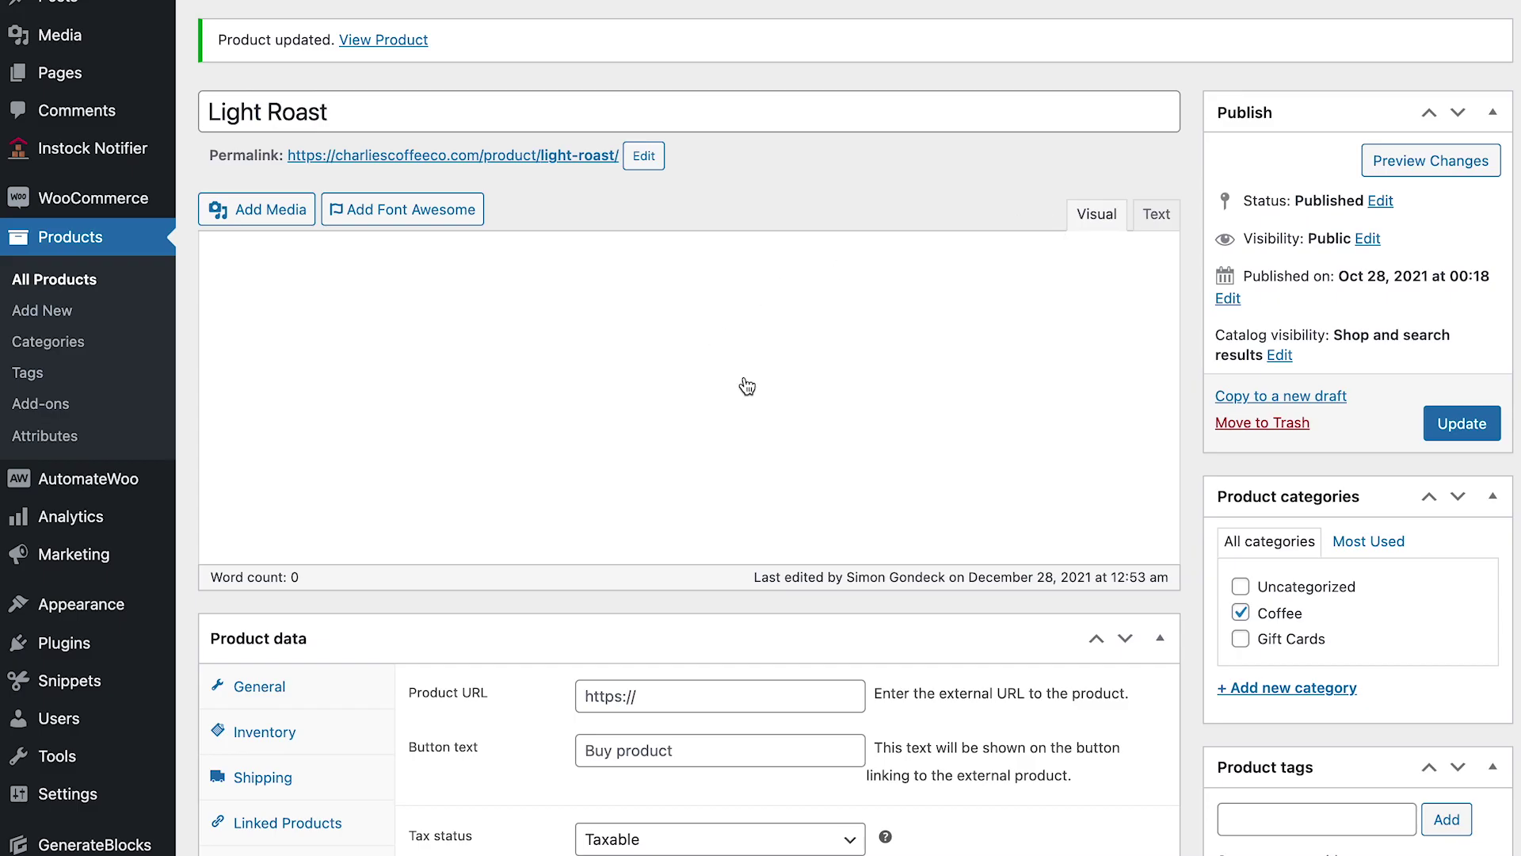
- Expand the Light Roast product's Gift Wrapping add-on and set its title format to Hide
{"action": "scroll", "coordinate": [713, 420], "scroll_direction": "down", "scroll_amount": 1}
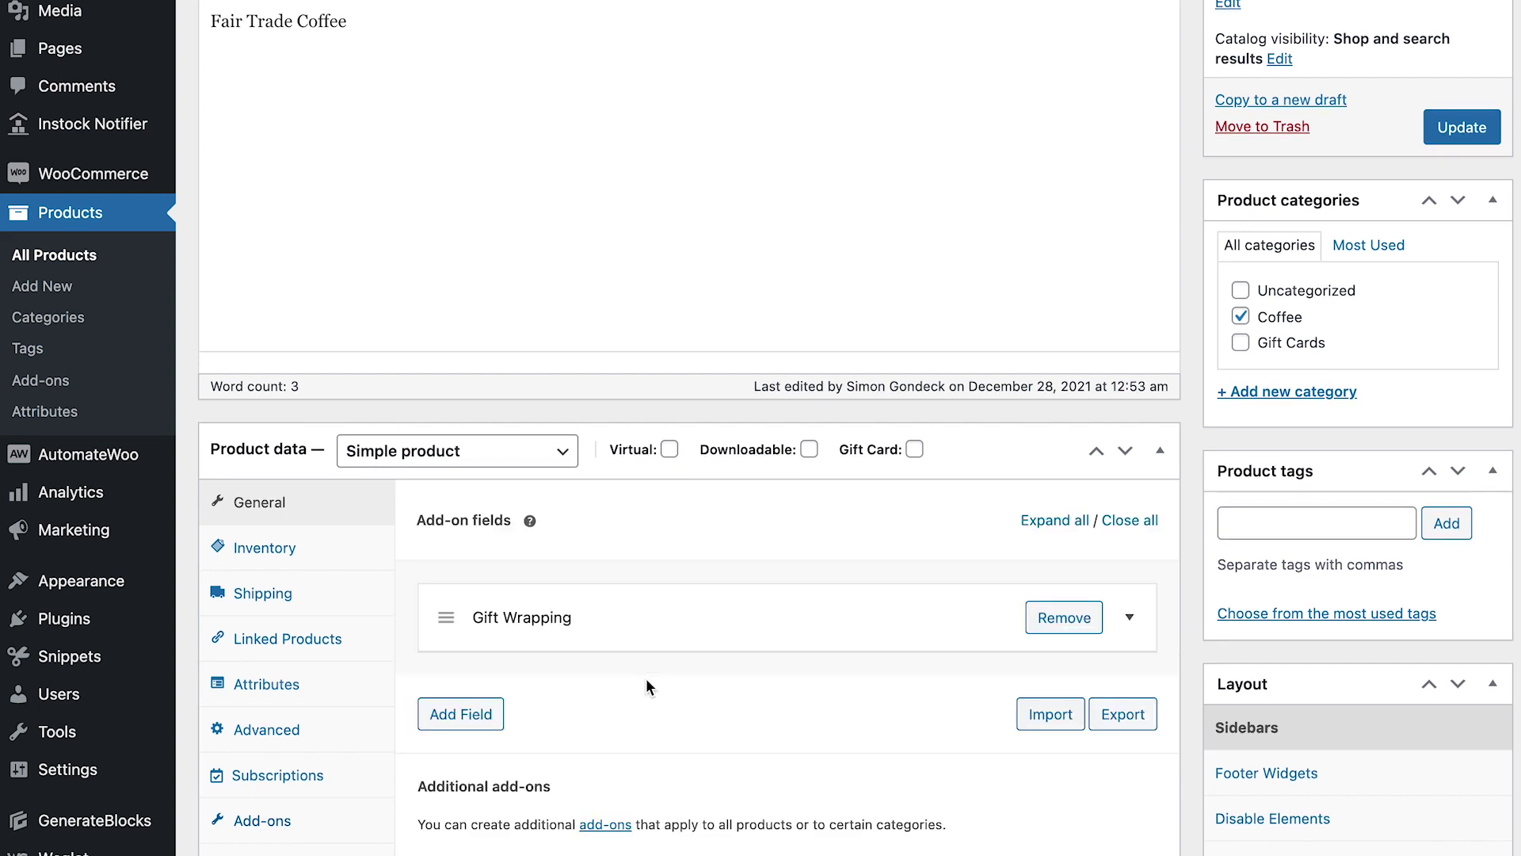
{"action": "scroll", "coordinate": [657, 677], "scroll_direction": "down", "scroll_amount": 5}
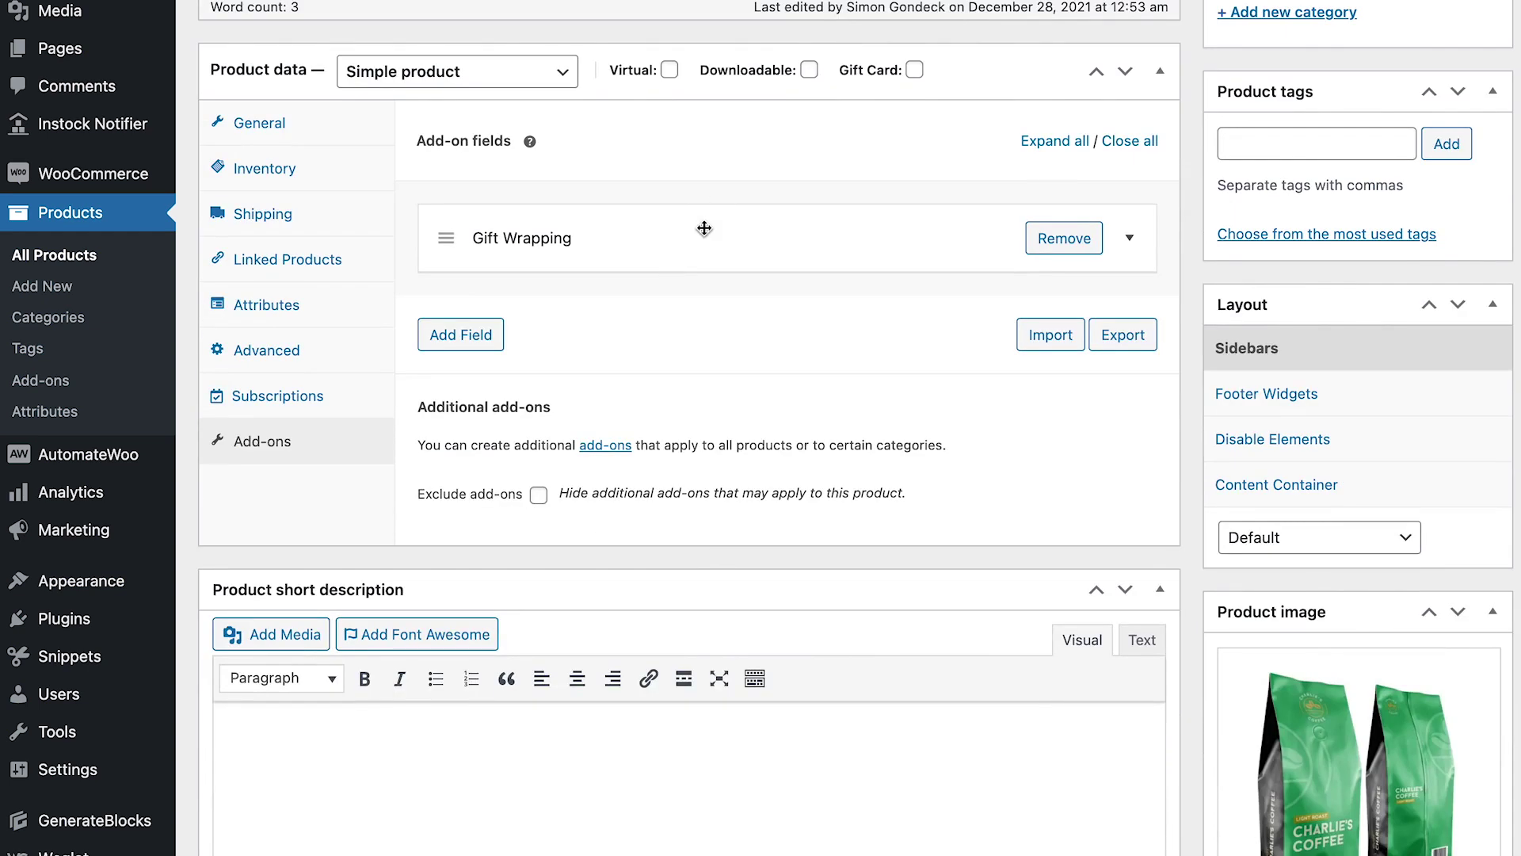
{"action": "left_click", "coordinate": [704, 228]}
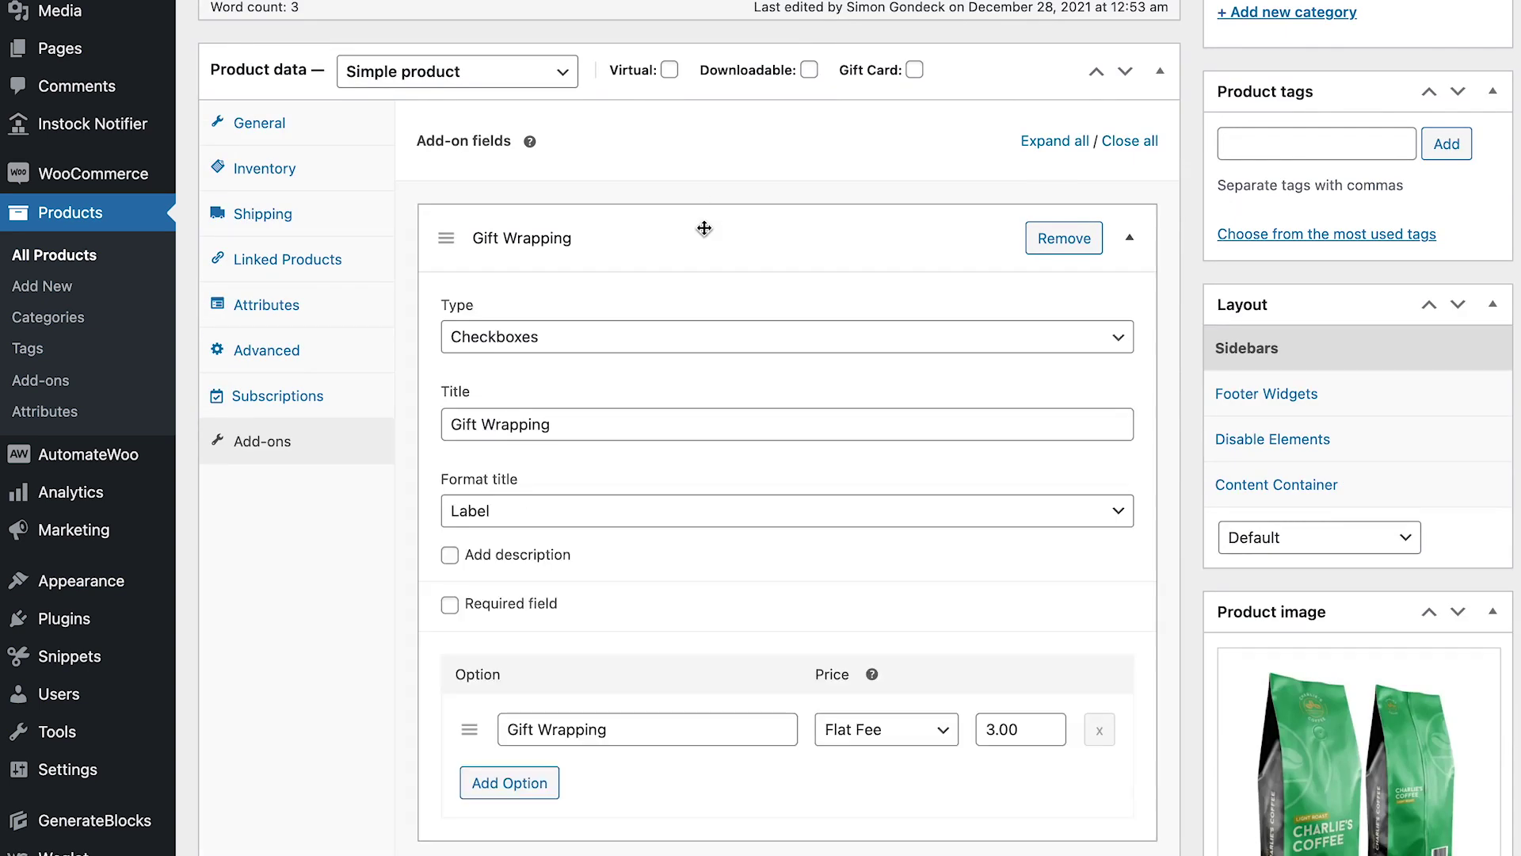
{"action": "left_click", "coordinate": [534, 513]}
{"action": "left_click", "coordinate": [528, 566]}
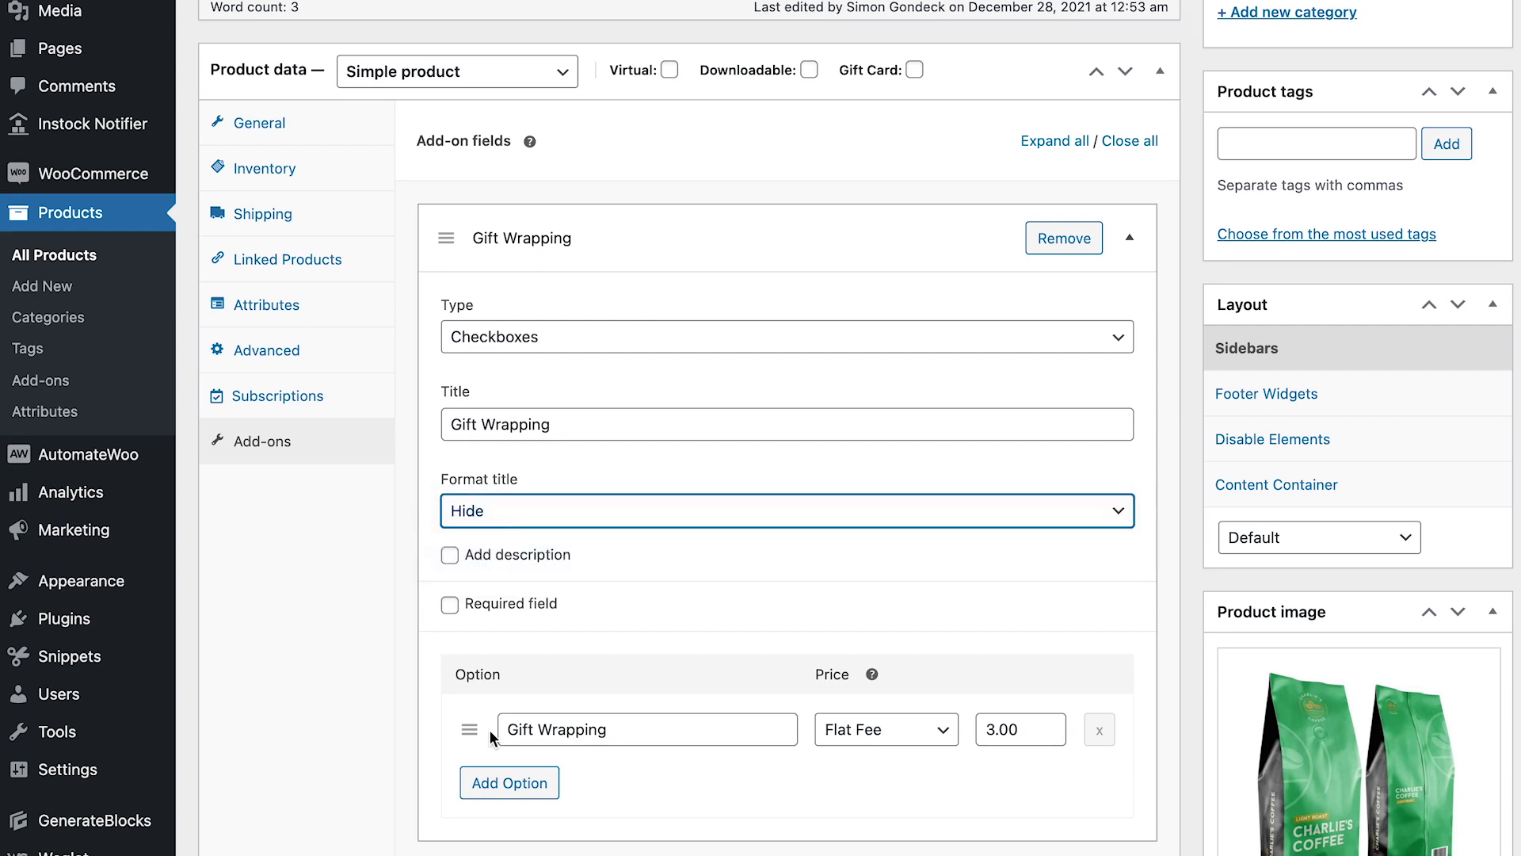
- Rename the add-on's option to "Add Gift Wrapping?" and update the product
{"action": "left_click", "coordinate": [510, 729]}
{"action": "type", "text": "Add"}
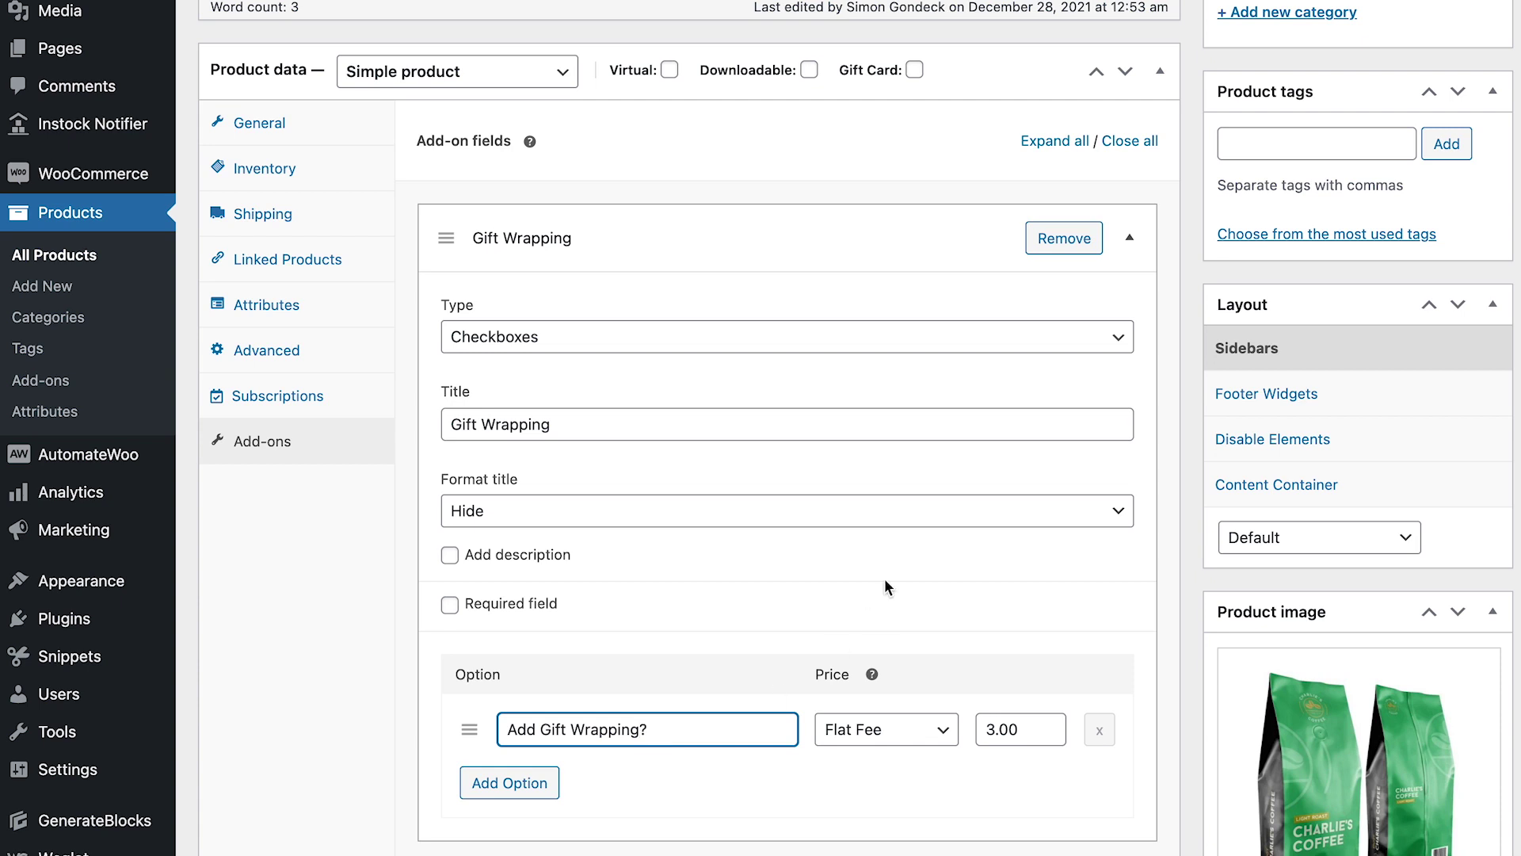
{"action": "scroll", "coordinate": [884, 586], "scroll_direction": "up", "scroll_amount": 7}
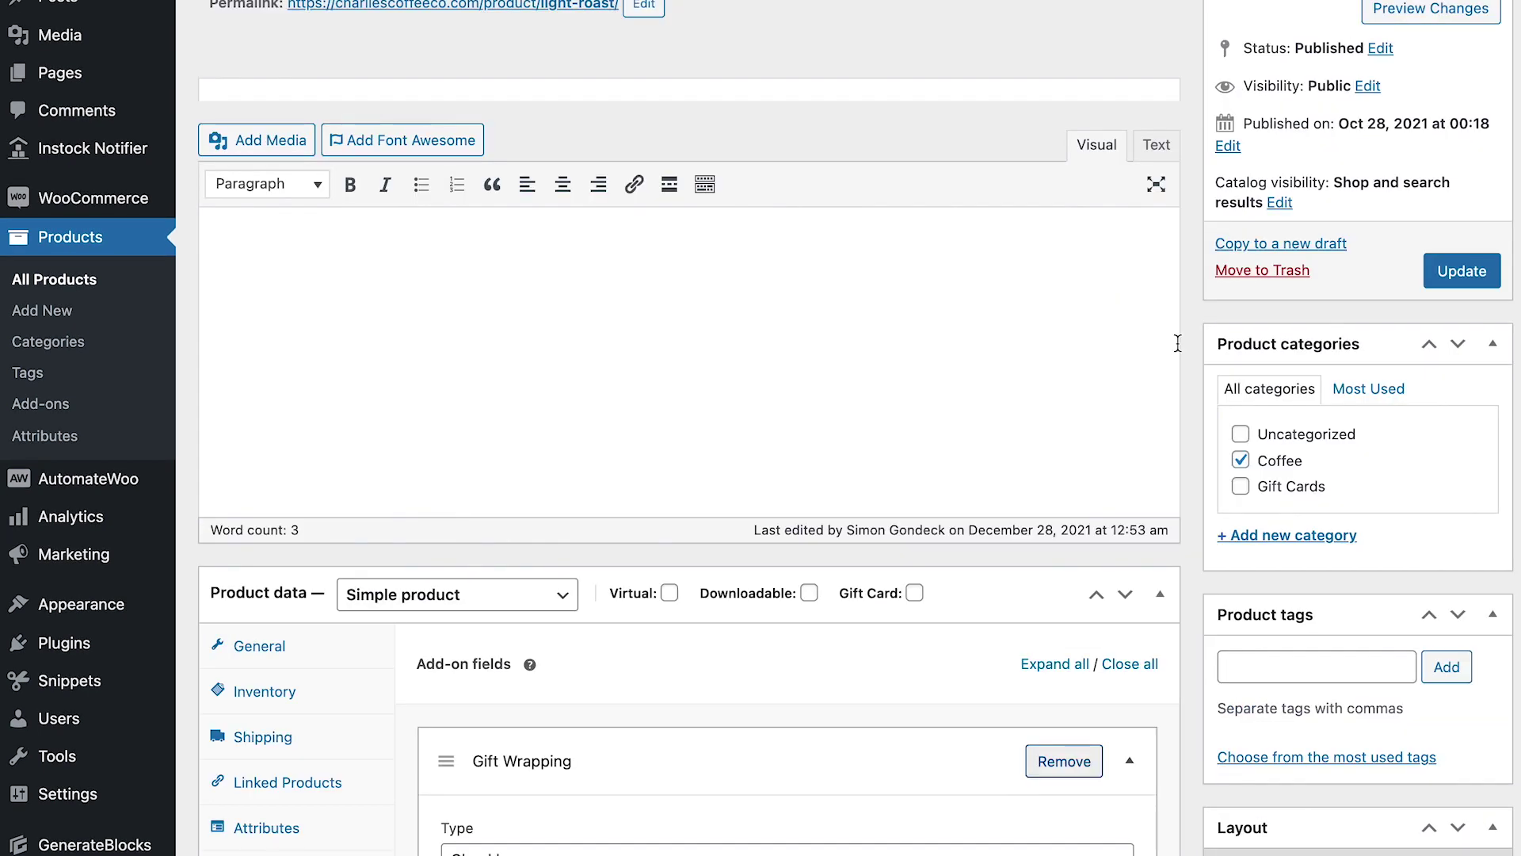
{"action": "left_click", "coordinate": [1440, 274]}
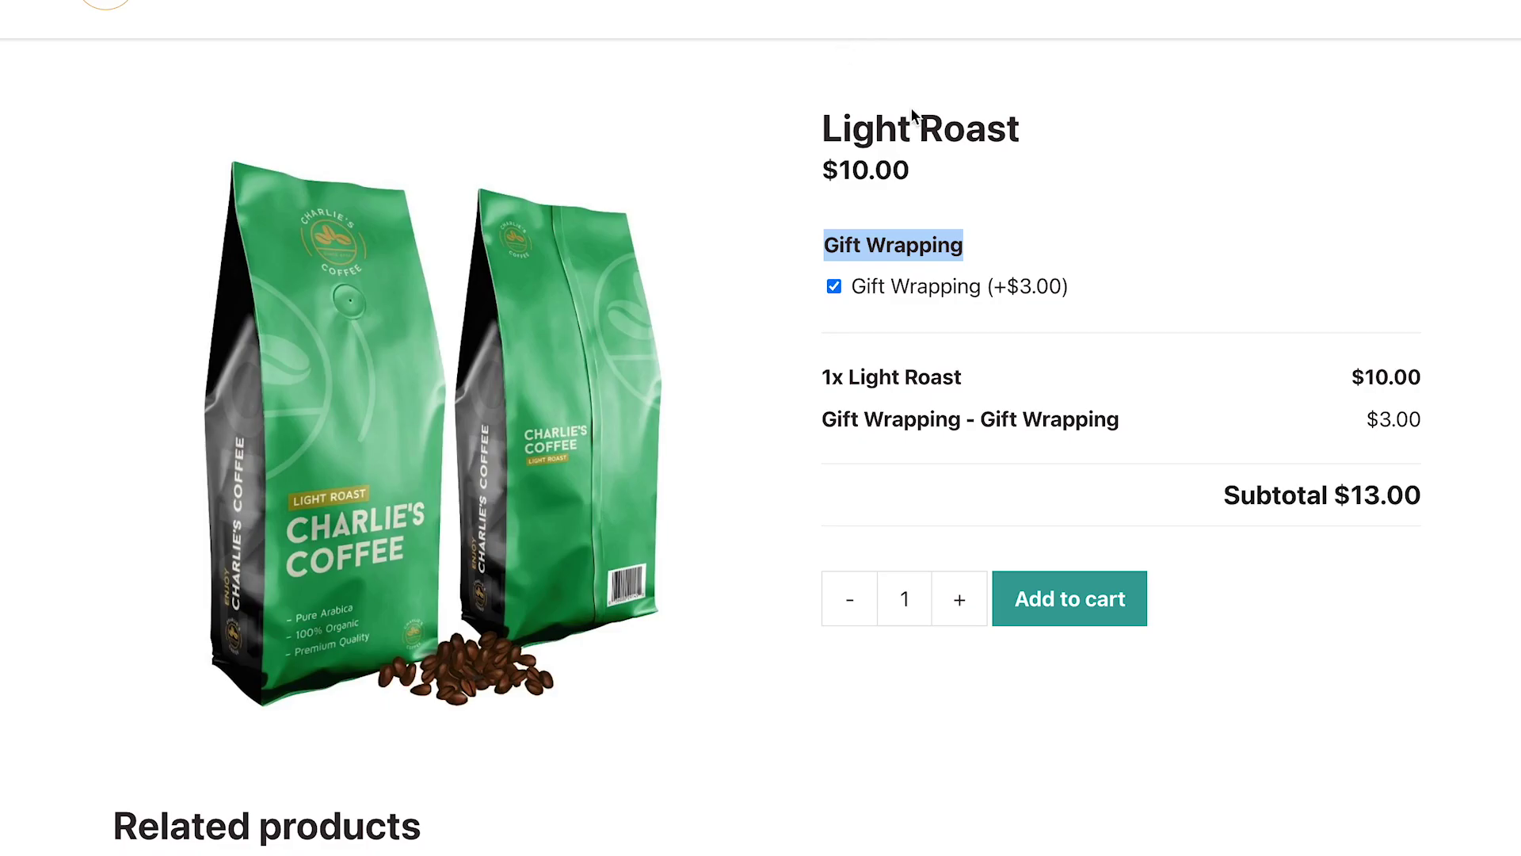
- Reload the Light Roast store page and add the coffee to the cart with "Add Gift Wrapping?" selected
{"action": "key", "text": "super+r"}
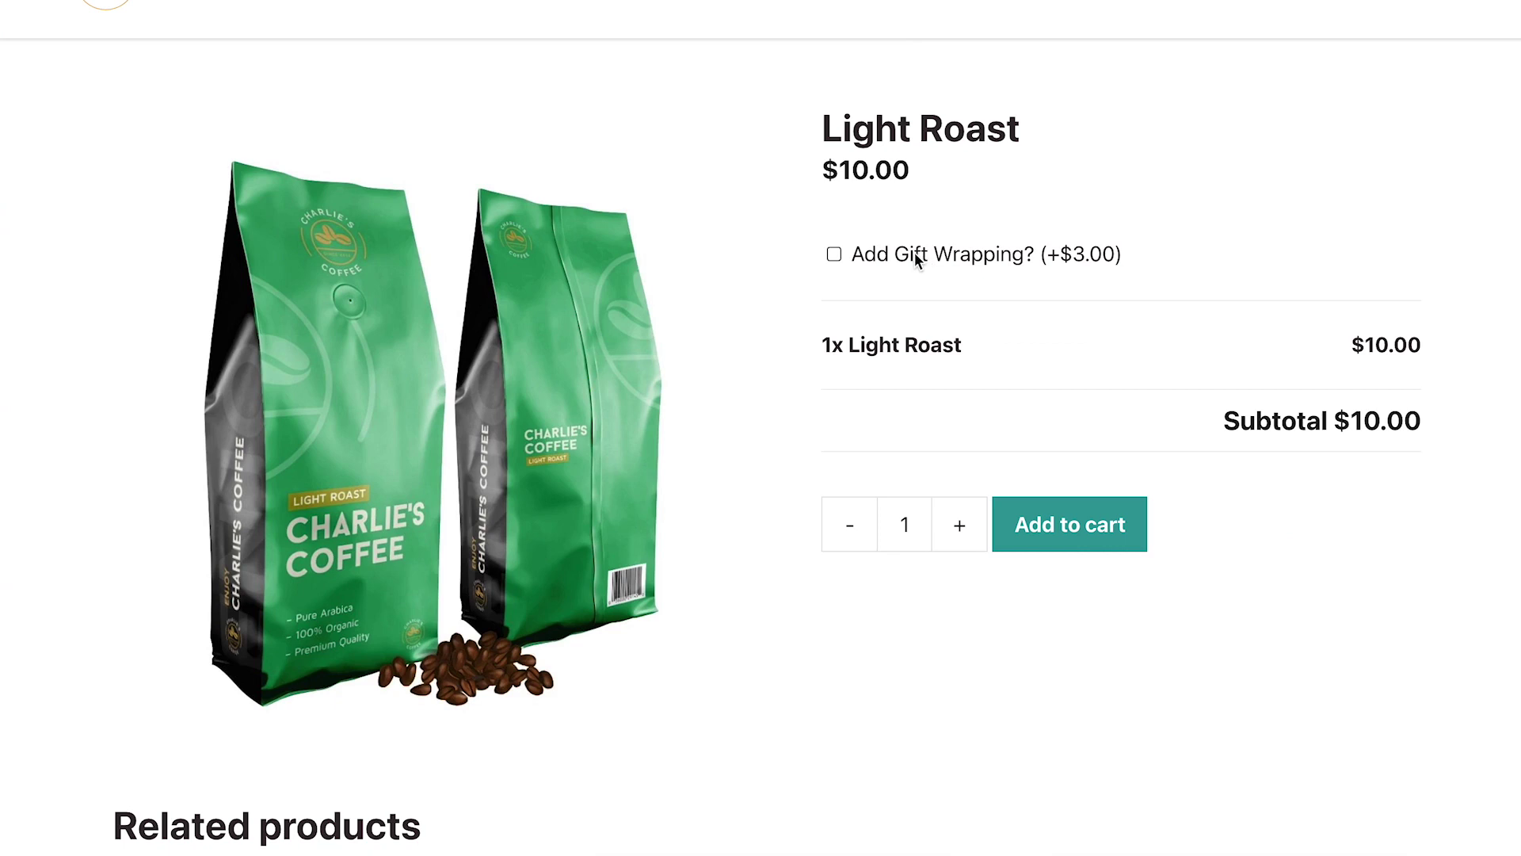
{"action": "left_click", "coordinate": [915, 257]}
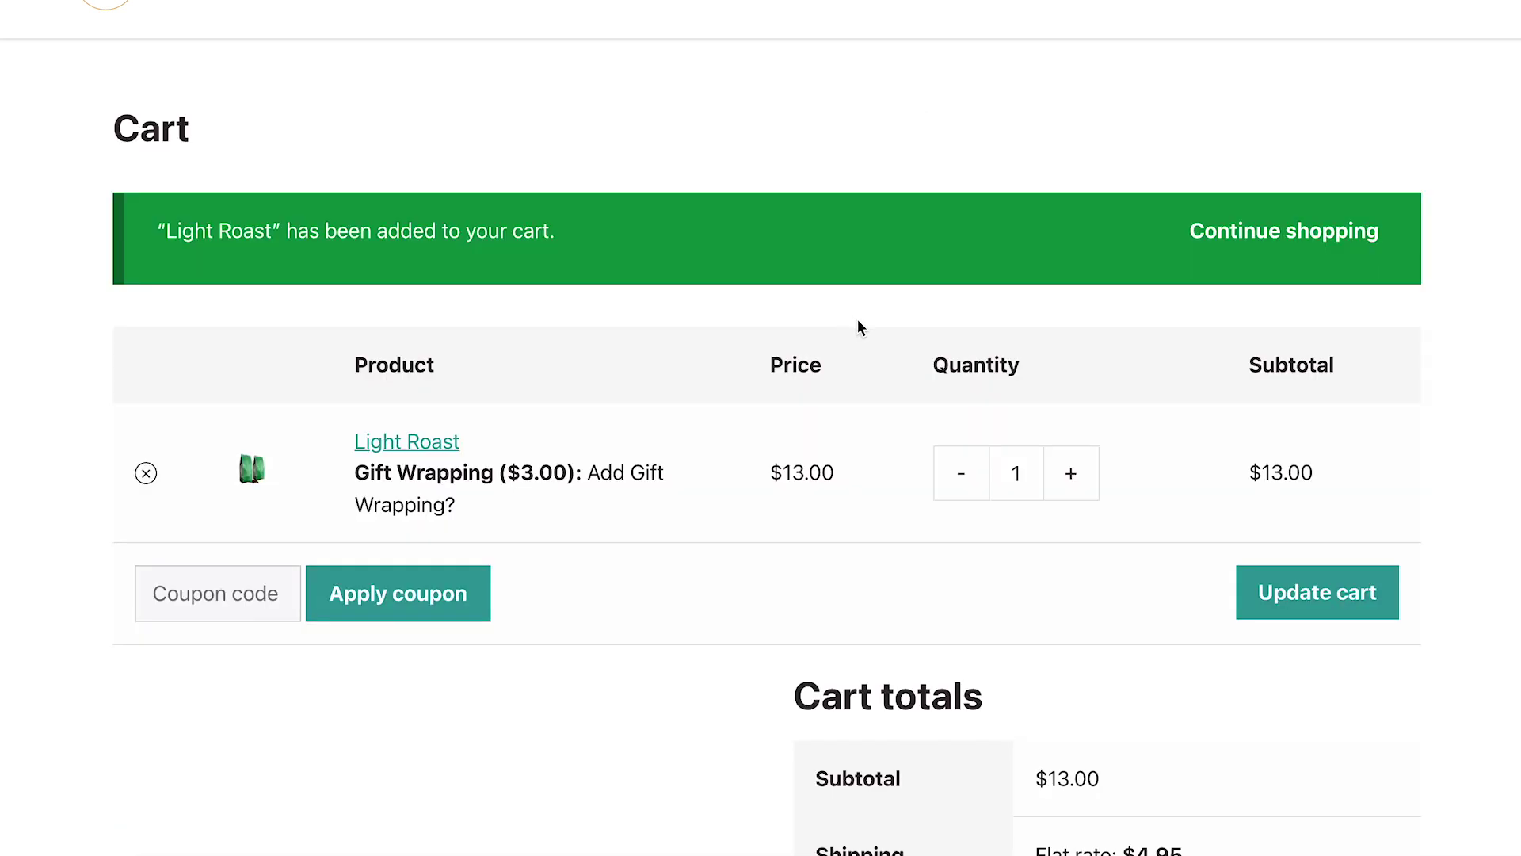
- Review the cart totals and proceed to checkout
{"action": "scroll", "coordinate": [965, 333], "scroll_direction": "down", "scroll_amount": 5}
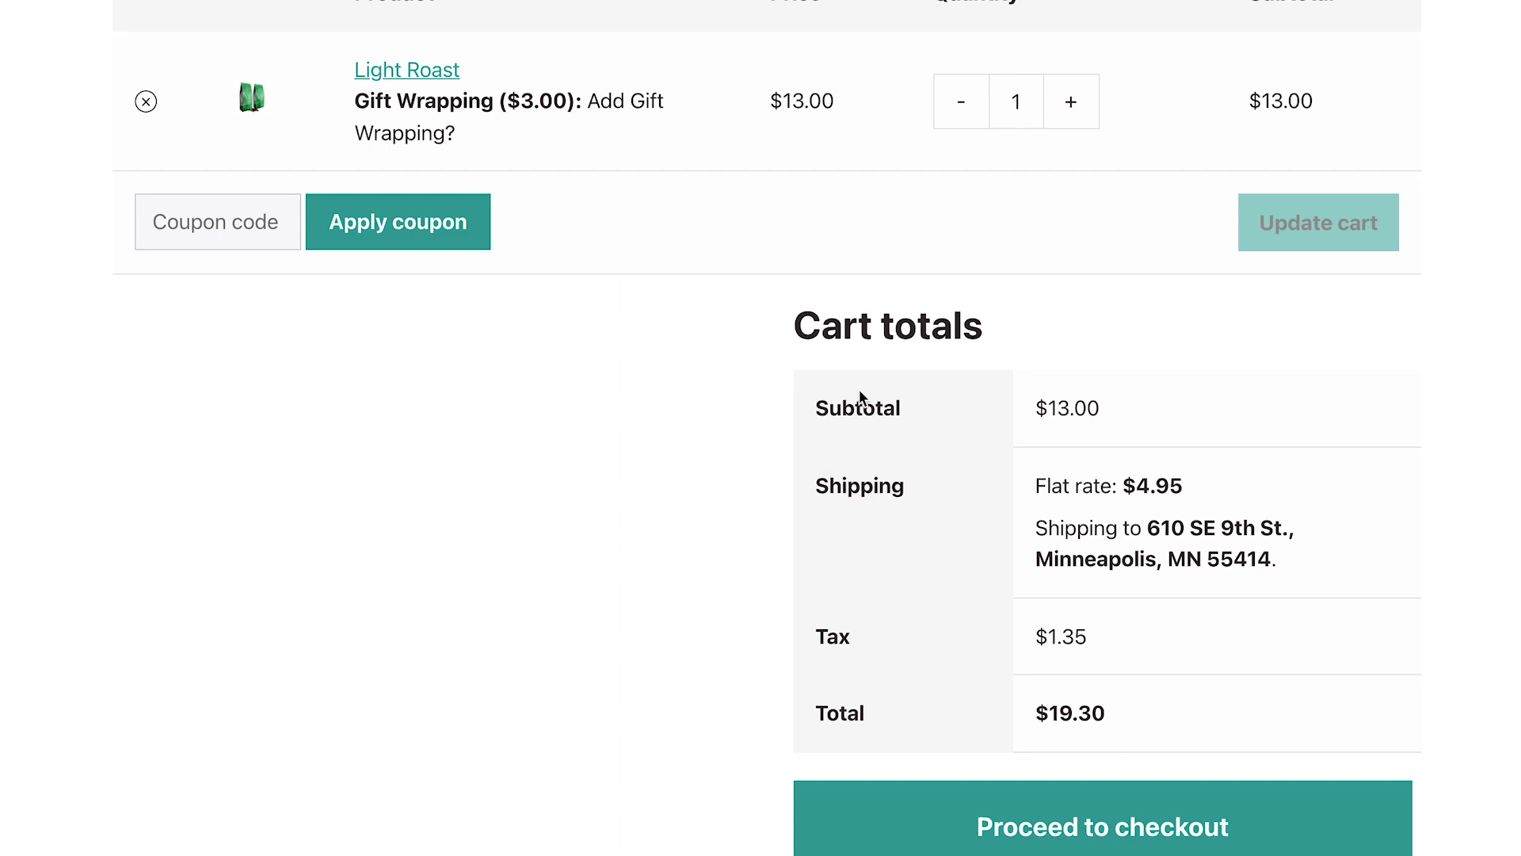
{"action": "scroll", "coordinate": [919, 389], "scroll_direction": "down", "scroll_amount": 5}
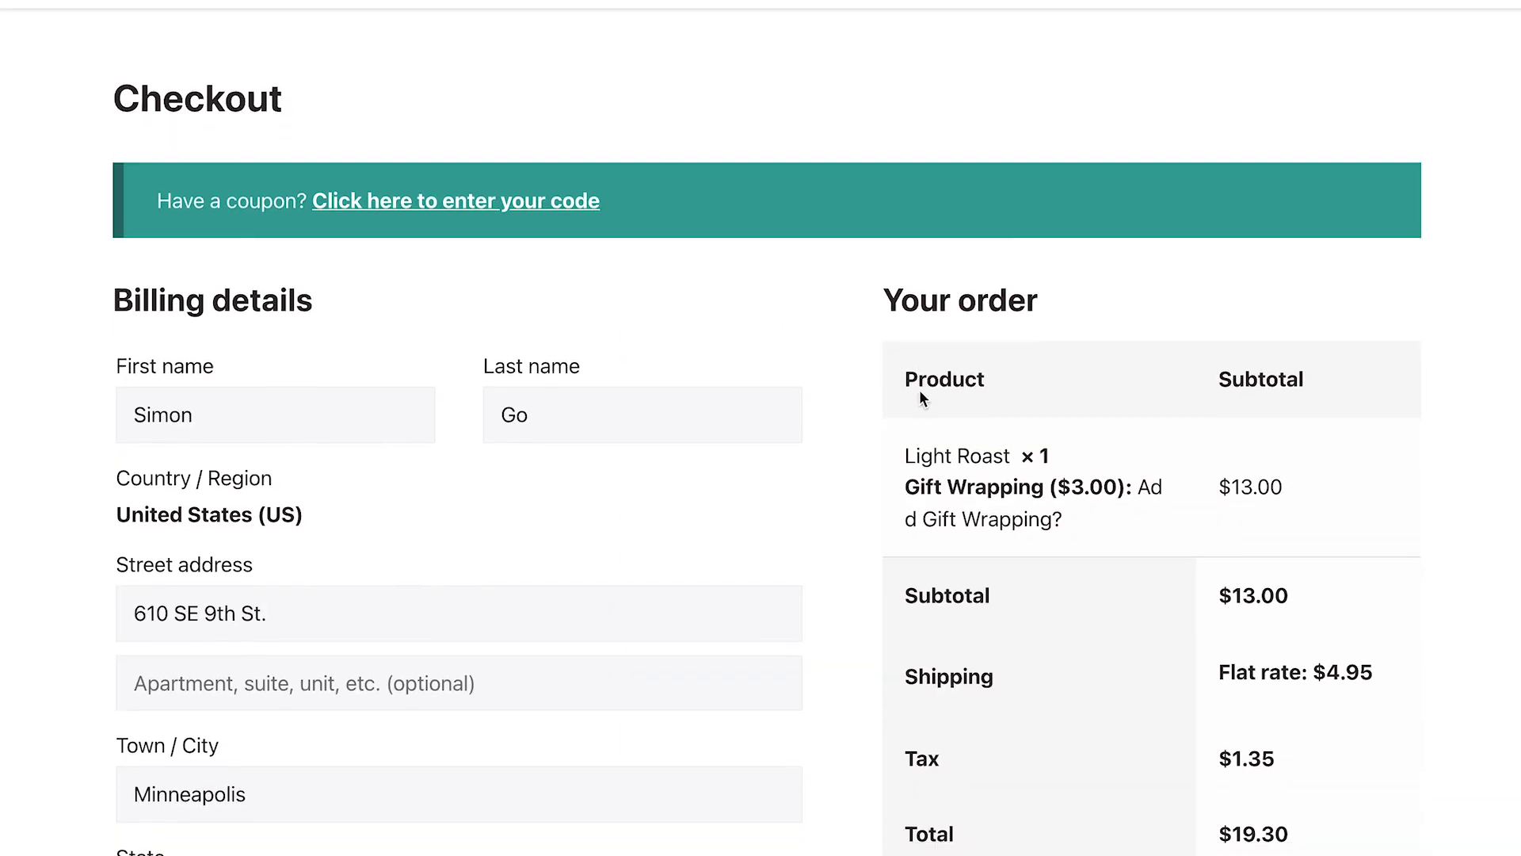
- Open the newest WooCommerce order and check the gift wrapping add-on on its Light Roast line item
{"action": "scroll", "coordinate": [919, 390], "scroll_direction": "down", "scroll_amount": 8}
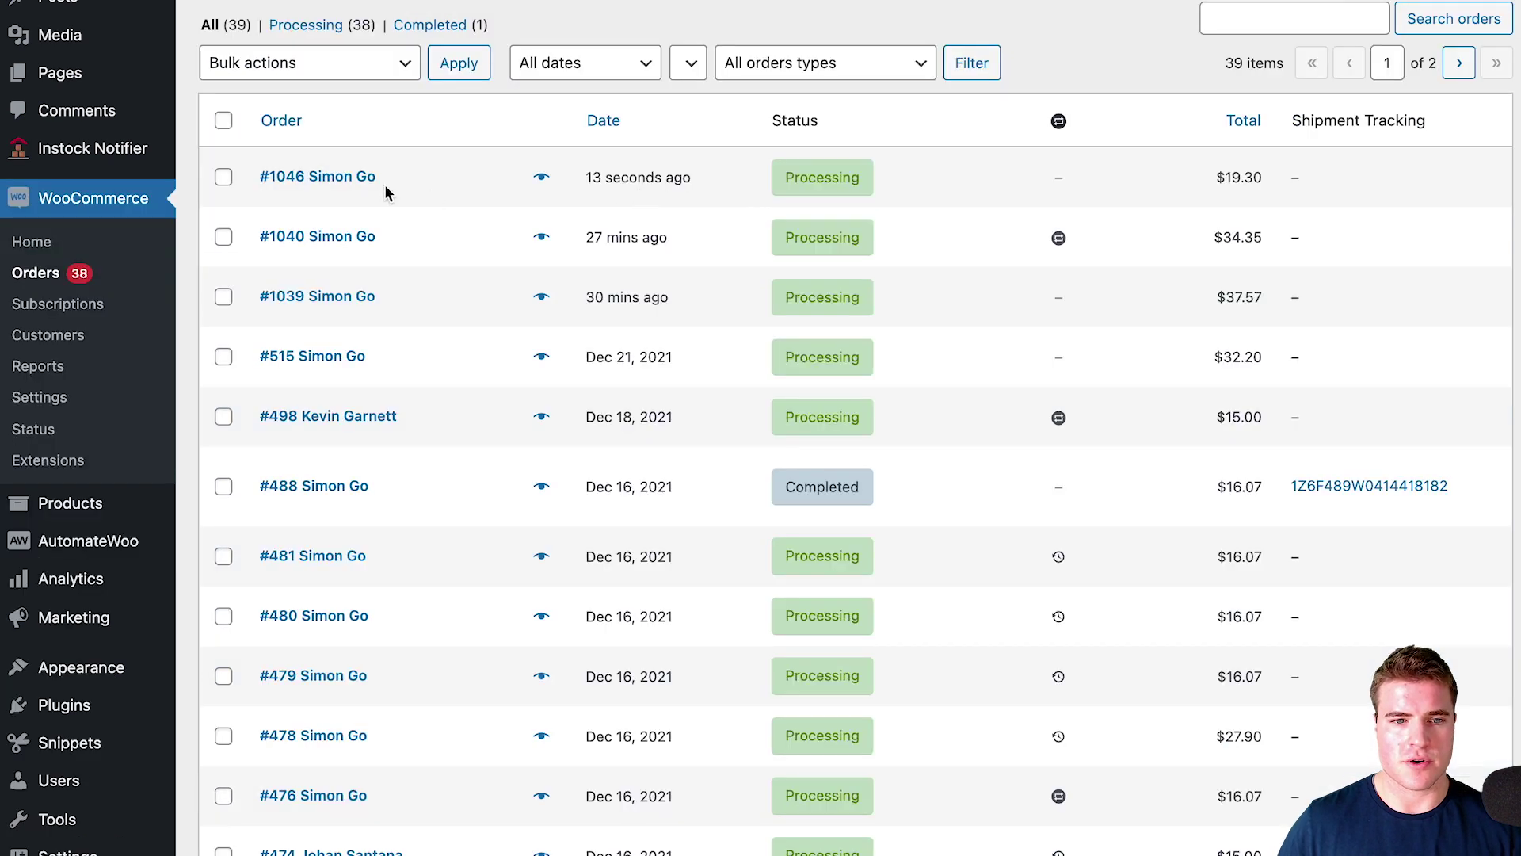
{"action": "left_click", "coordinate": [340, 182]}
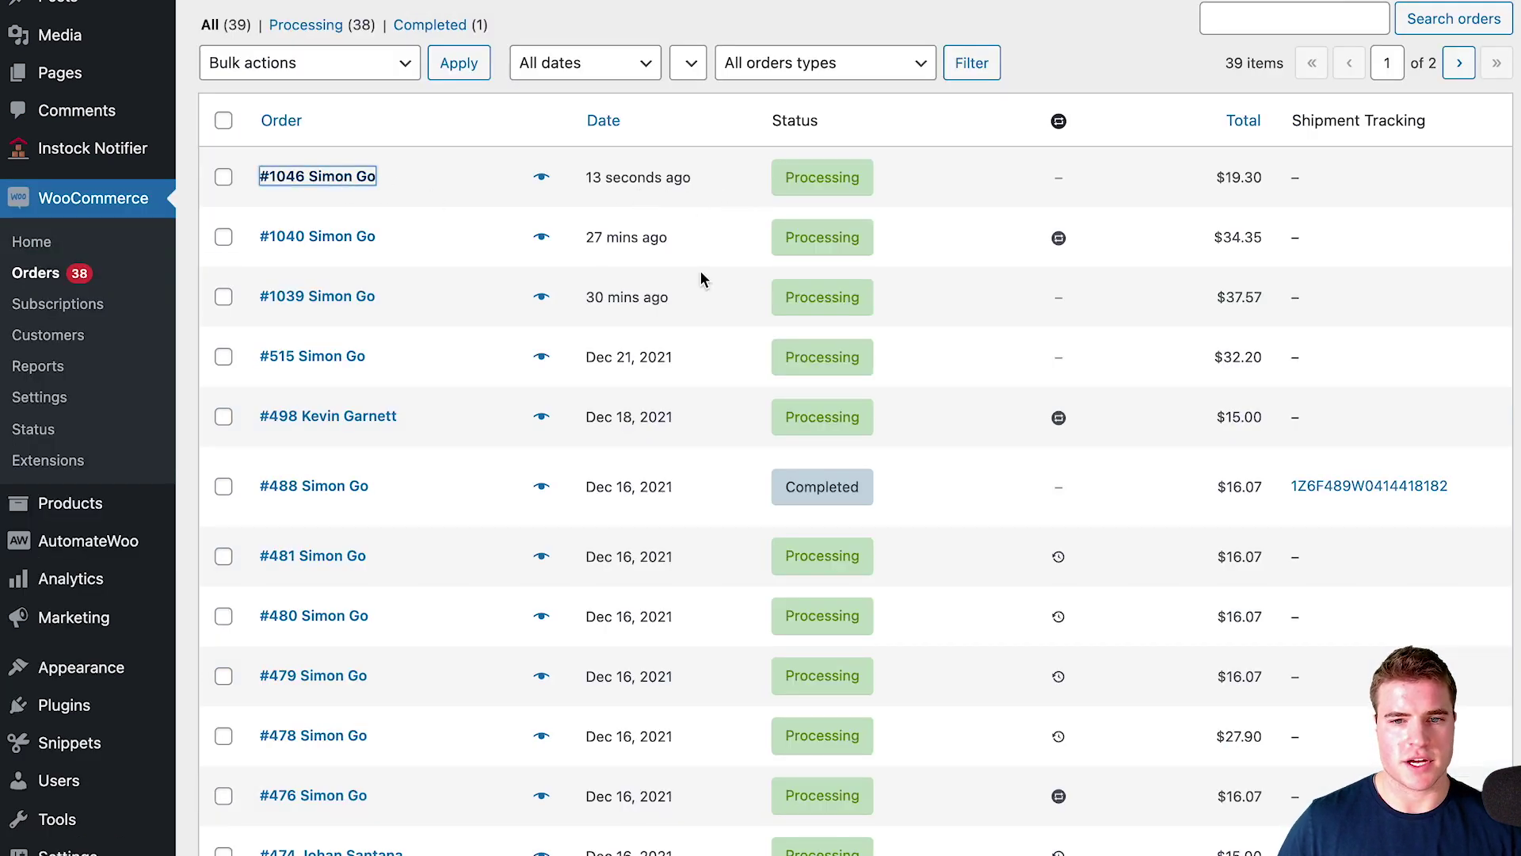
{"action": "scroll", "coordinate": [699, 272], "scroll_direction": "down", "scroll_amount": 1}
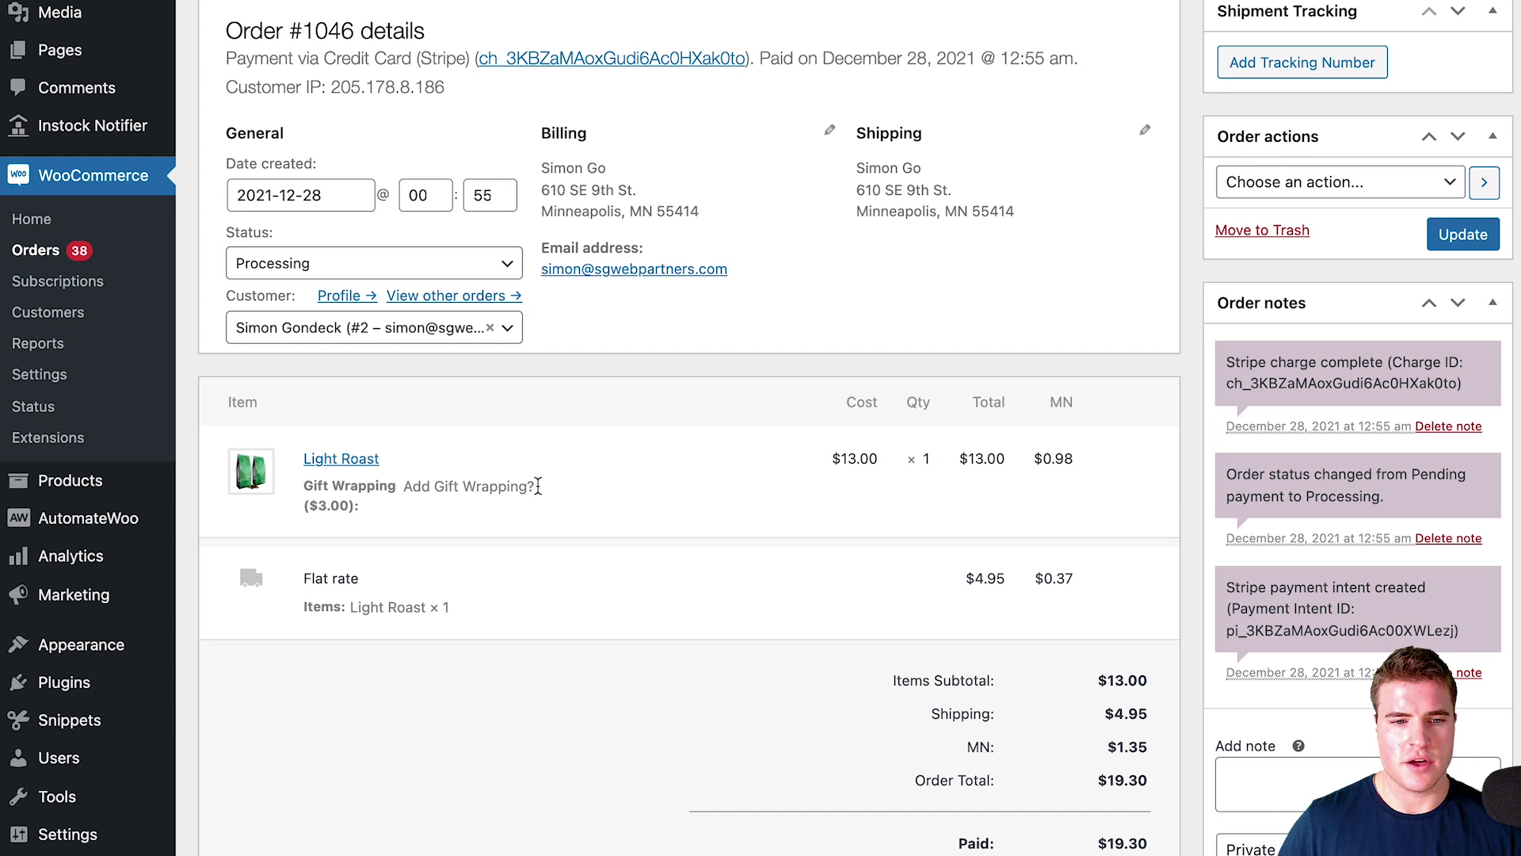
{"action": "left_click_drag", "start_coordinate": [537, 485], "coordinate": [309, 500]}
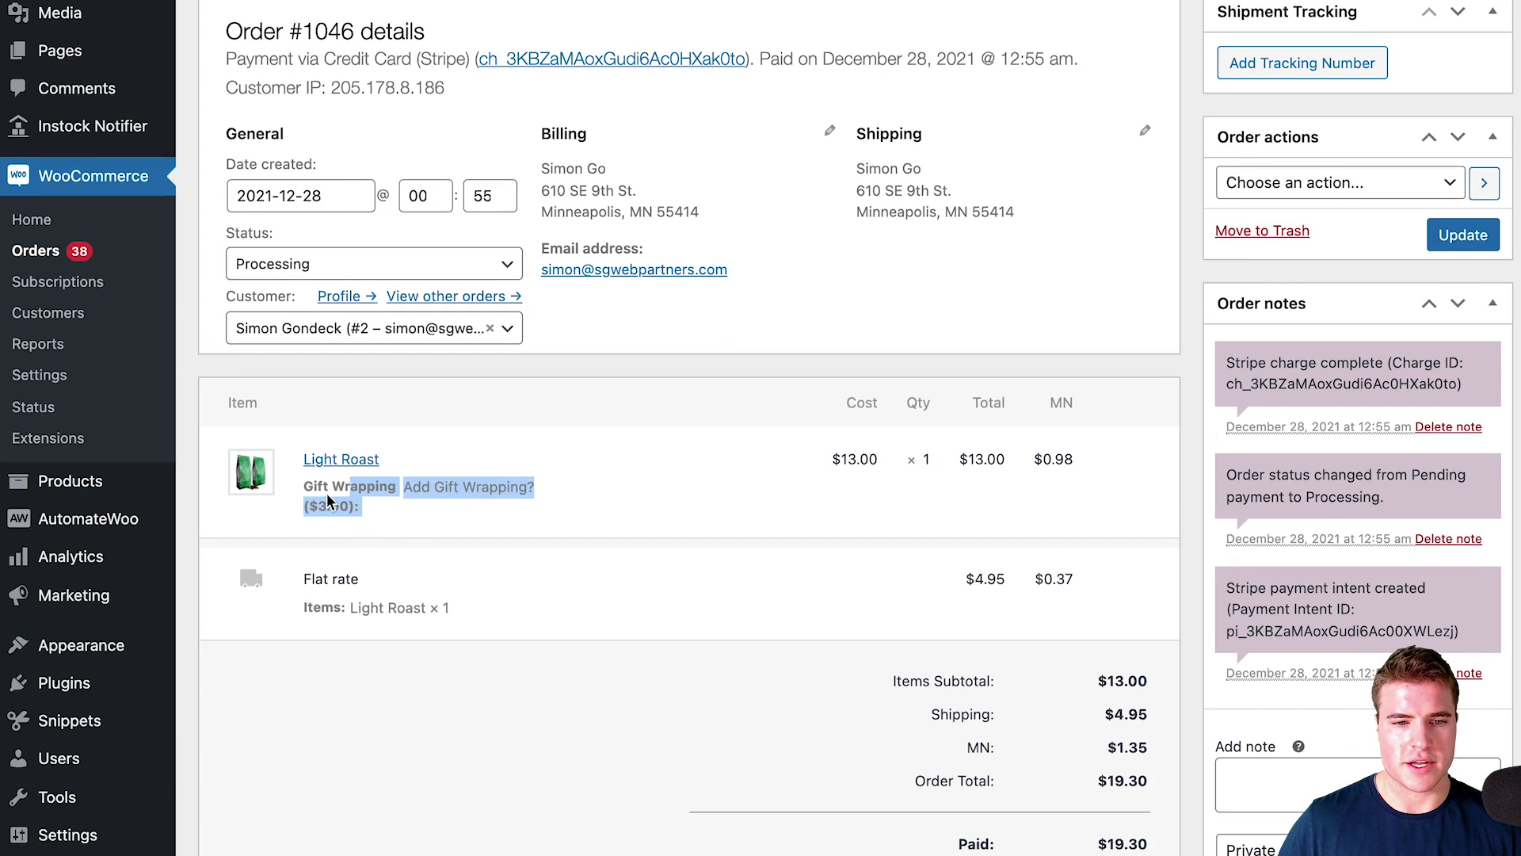
{"action": "left_click", "coordinate": [536, 529]}
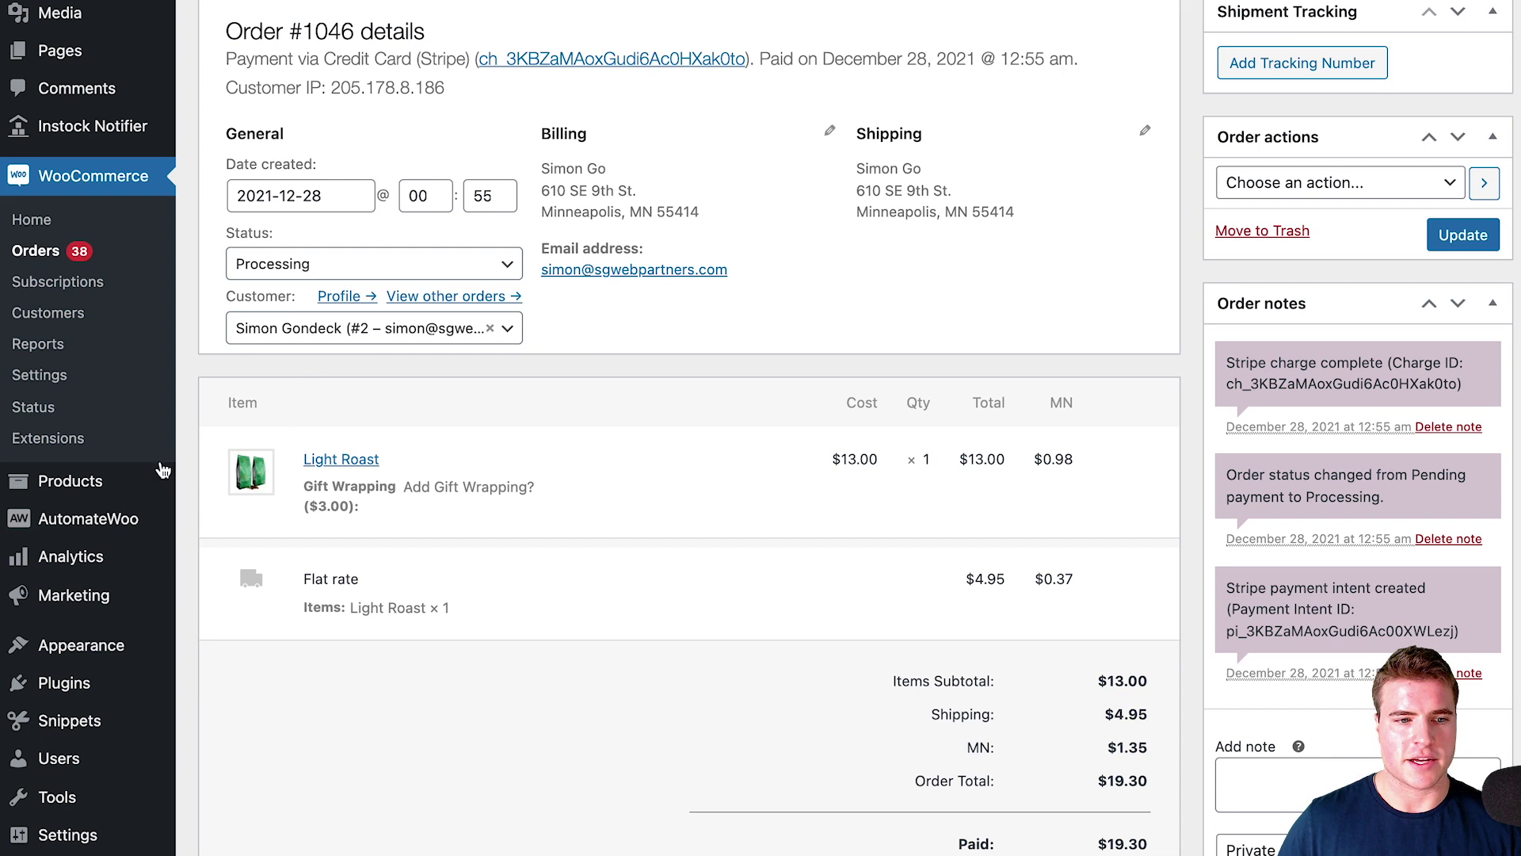
- Create a new global product add-on named "Gift Wrapping" that applies to All Products
{"action": "mouse_move", "coordinate": [156, 487]}
{"action": "left_click", "coordinate": [238, 611]}
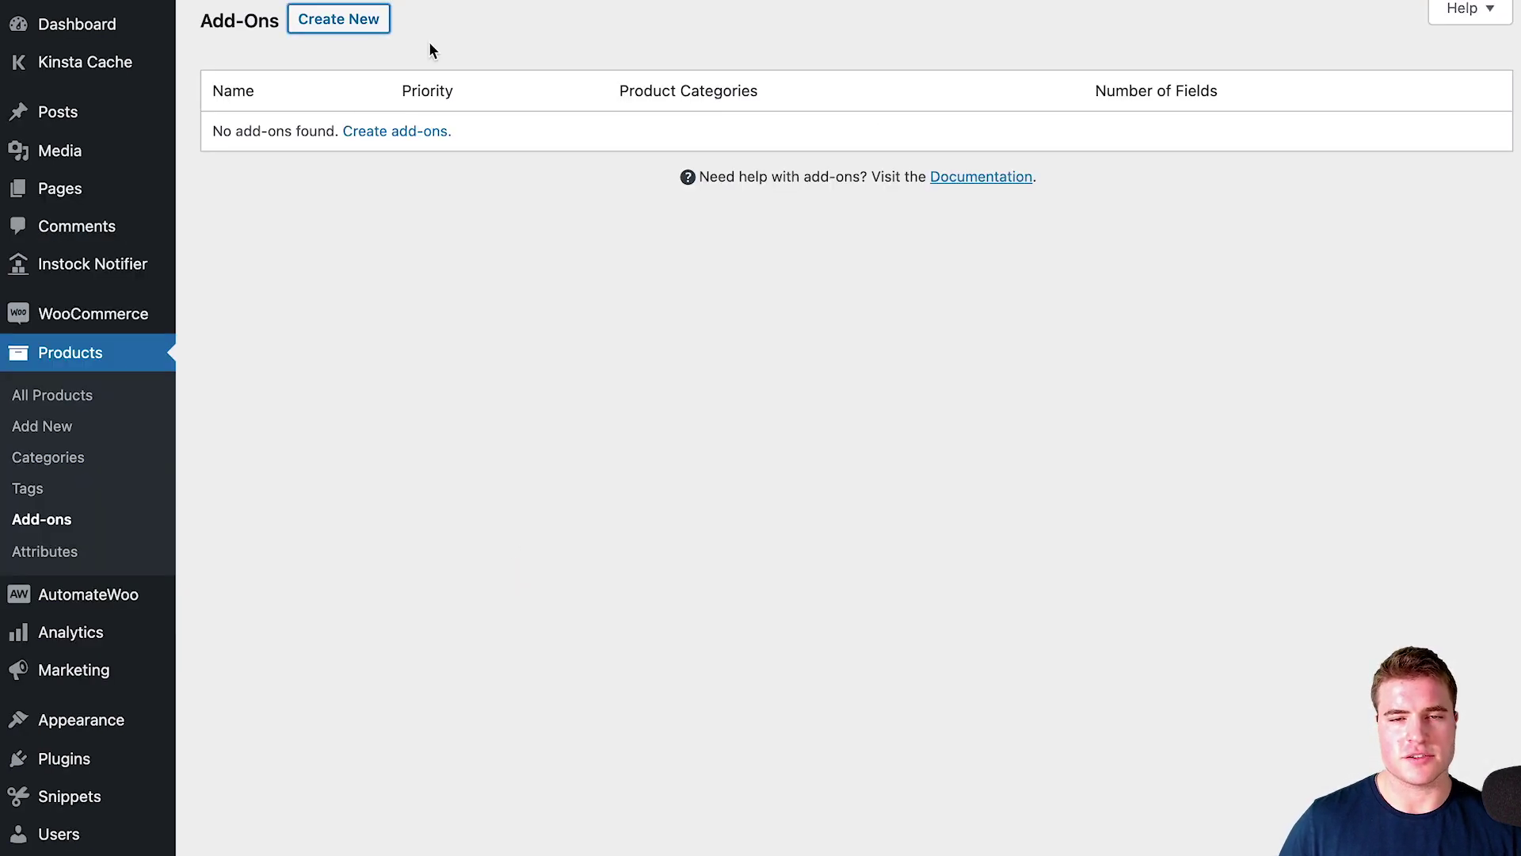
{"action": "left_click", "coordinate": [338, 19]}
{"action": "left_click_drag", "start_coordinate": [639, 119], "coordinate": [468, 117]}
{"action": "type", "text": "Gift Wrapping"}
{"action": "left_click", "coordinate": [597, 323]}
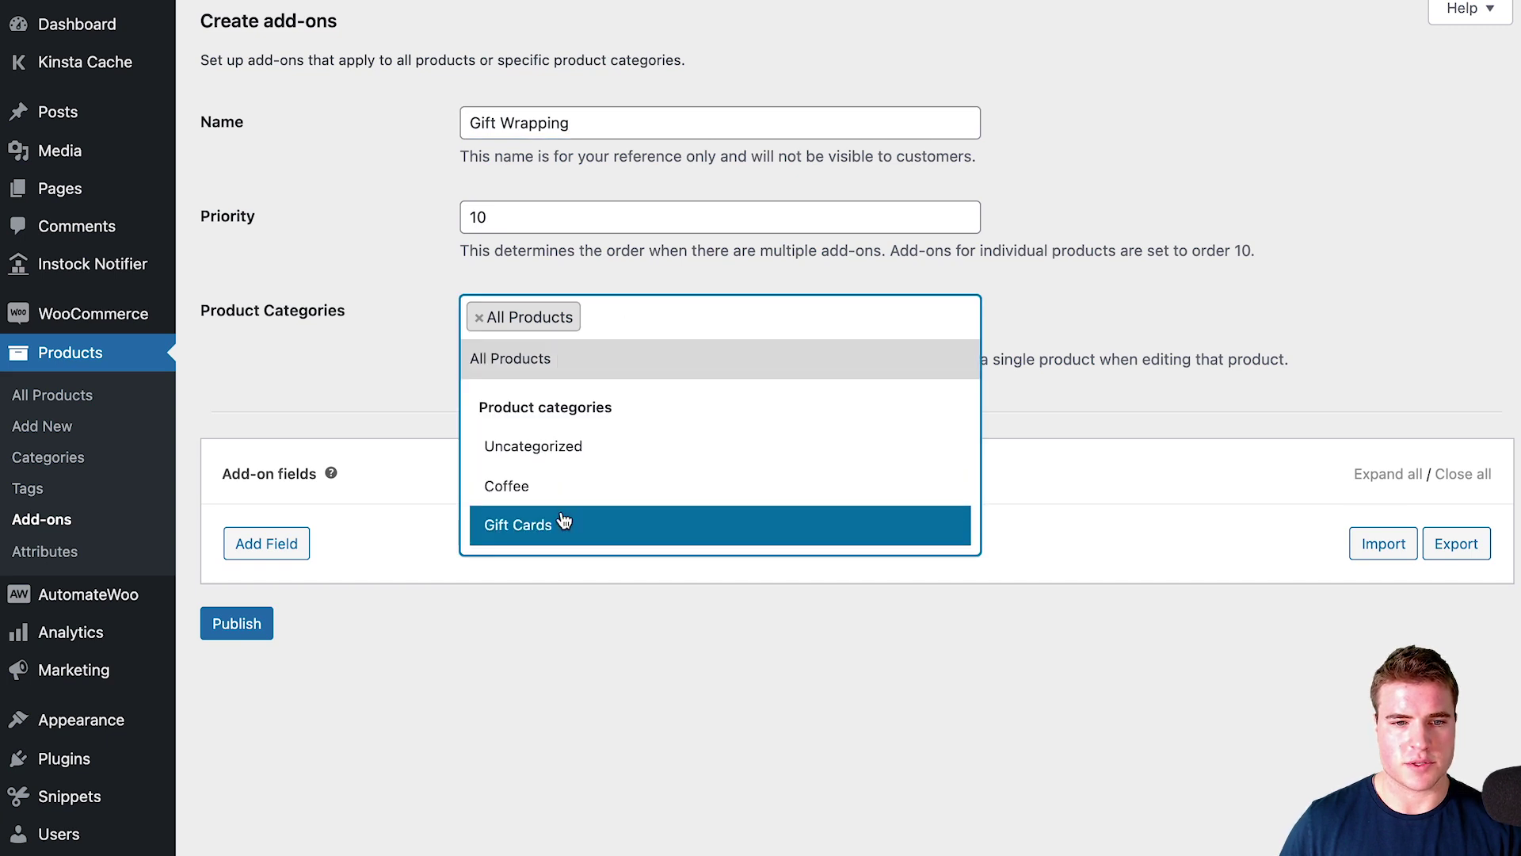
- Add a Checkboxes field titled "Gift Wrapping" to the new global add-on
{"action": "left_click", "coordinate": [281, 543]}
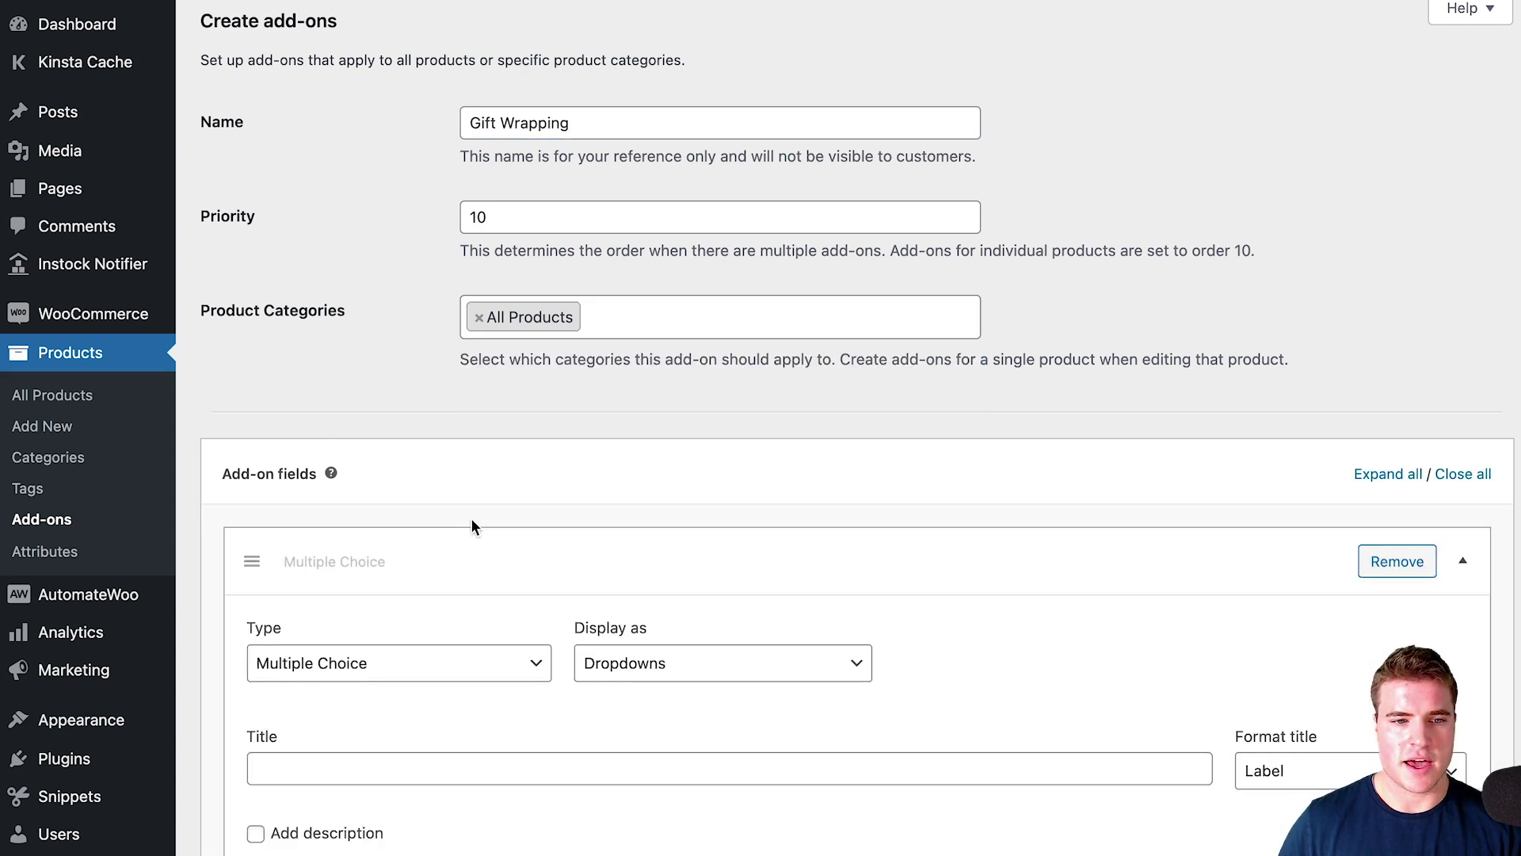
{"action": "scroll", "coordinate": [444, 539], "scroll_direction": "down", "scroll_amount": 2}
{"action": "left_click", "coordinate": [416, 559]}
{"action": "left_click", "coordinate": [431, 584]}
{"action": "scroll", "coordinate": [443, 563], "scroll_direction": "down", "scroll_amount": 2}
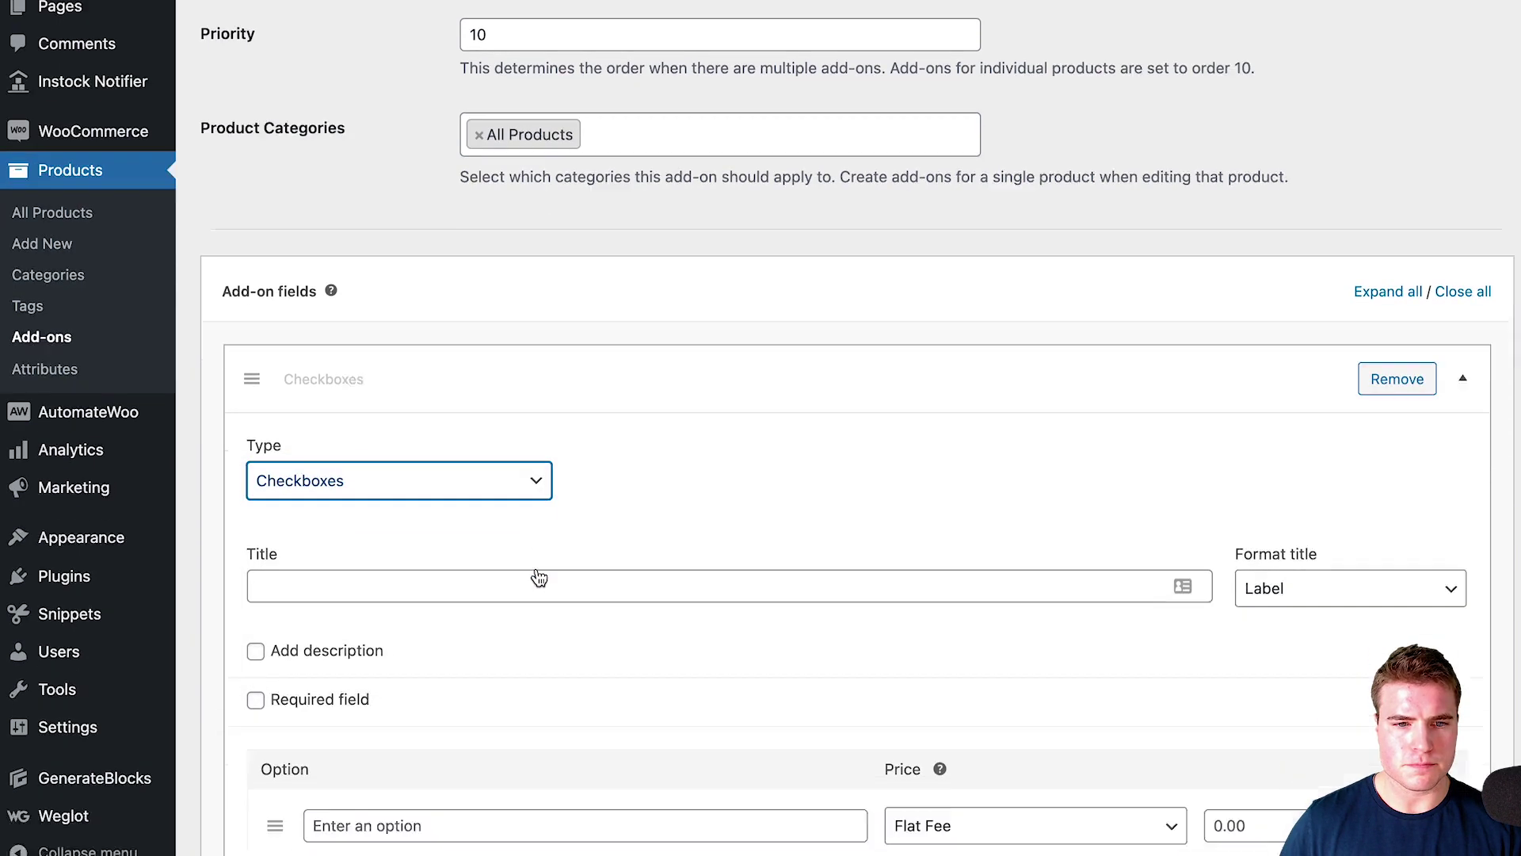
{"action": "left_click", "coordinate": [442, 561]}
{"action": "type", "text": "Gift Wrapping"}
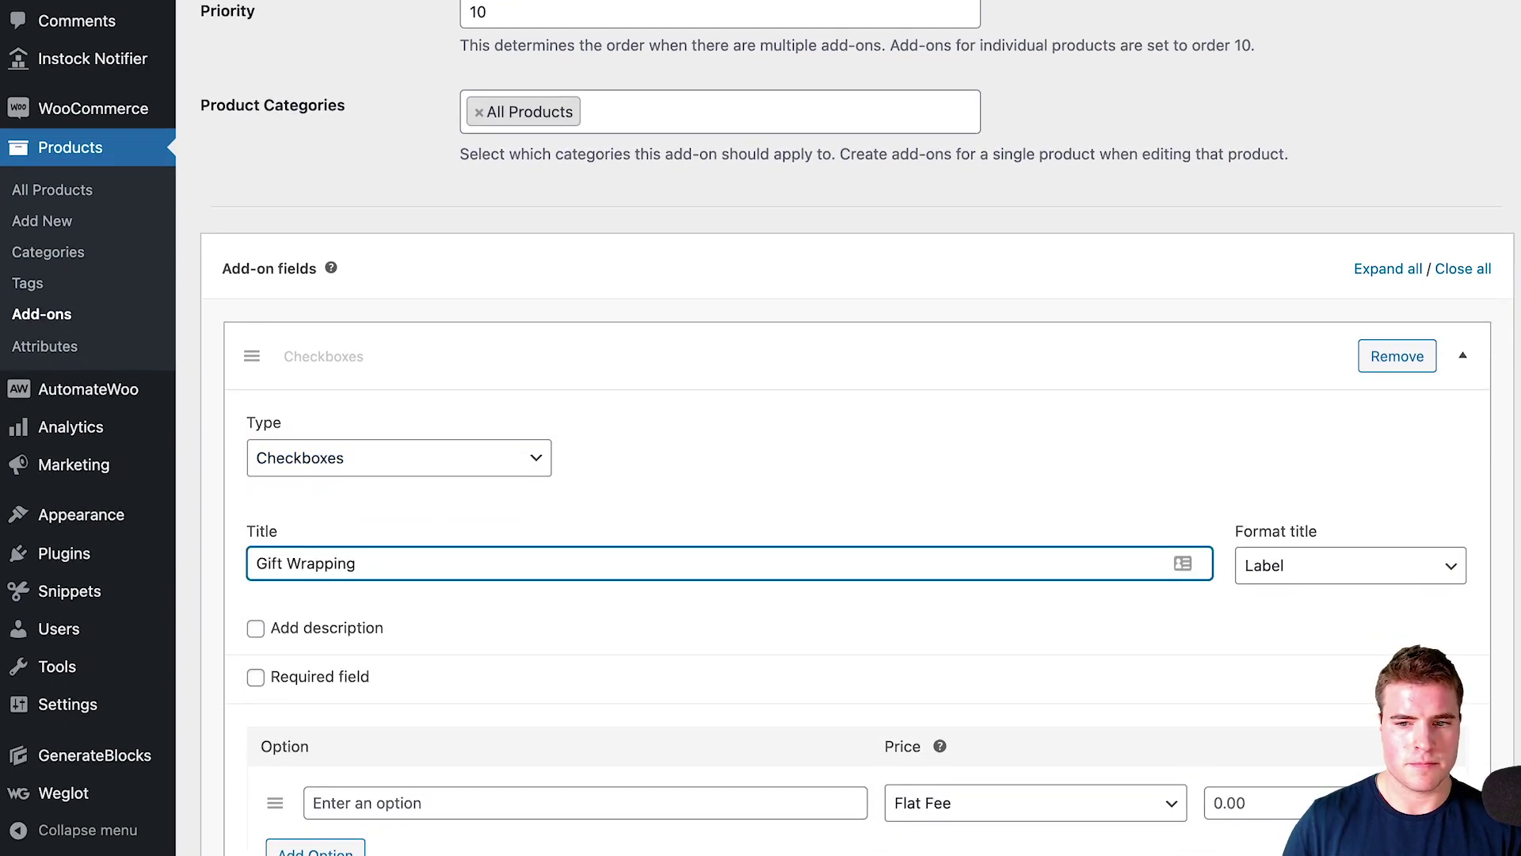
- Name the field's option "Gift Wrapping" with a flat fee of 3.00 and publish the add-on
{"action": "scroll", "coordinate": [390, 611], "scroll_direction": "down", "scroll_amount": 3}
{"action": "left_click", "coordinate": [415, 686]}
{"action": "type", "text": "Gift Wrapping"}
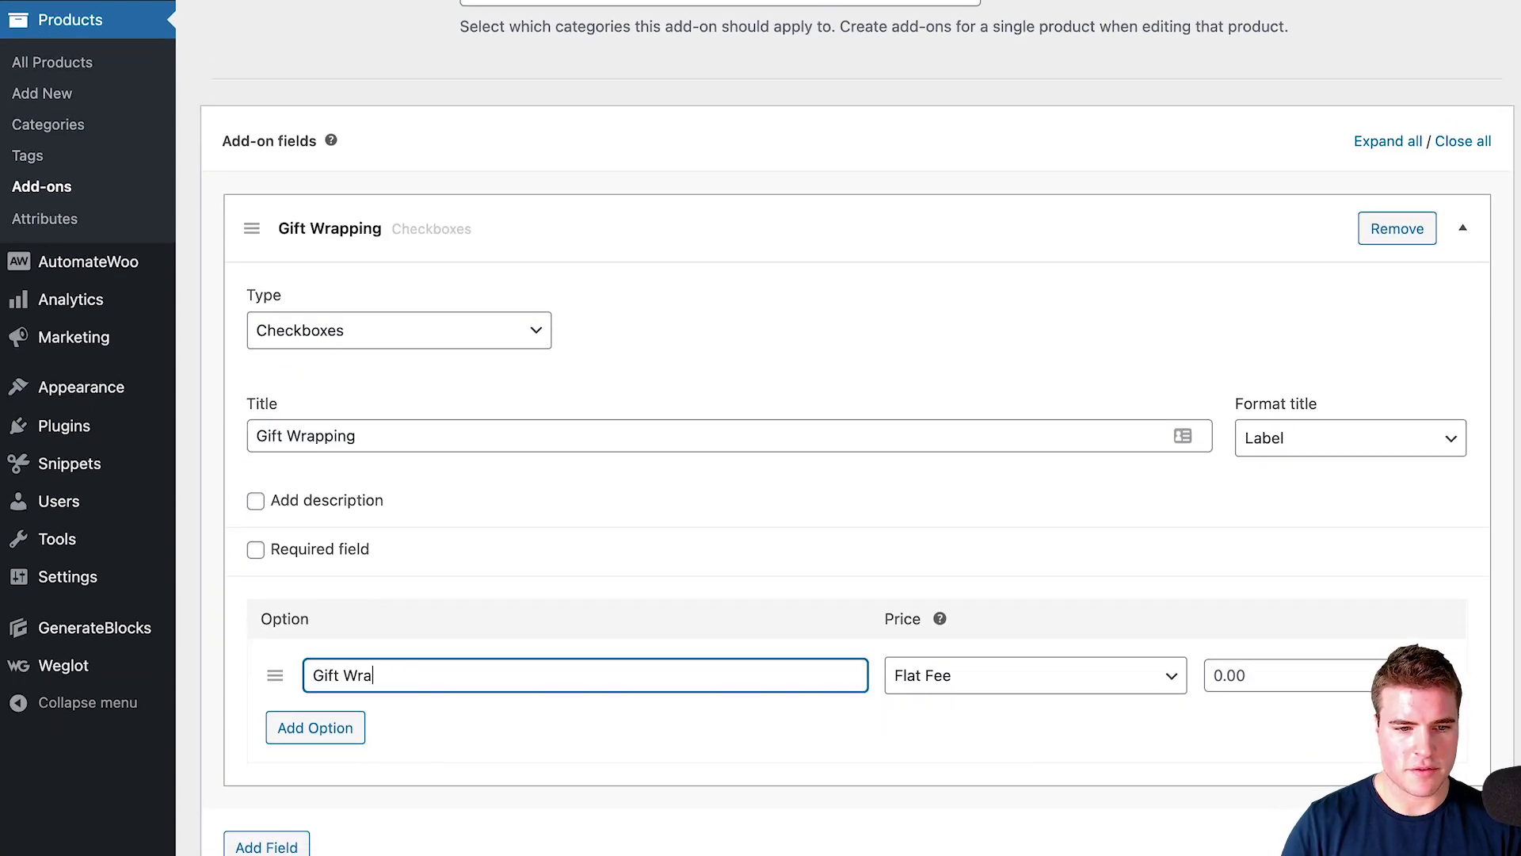
{"action": "left_click", "coordinate": [1210, 670]}
{"action": "type", "text": "3.00"}
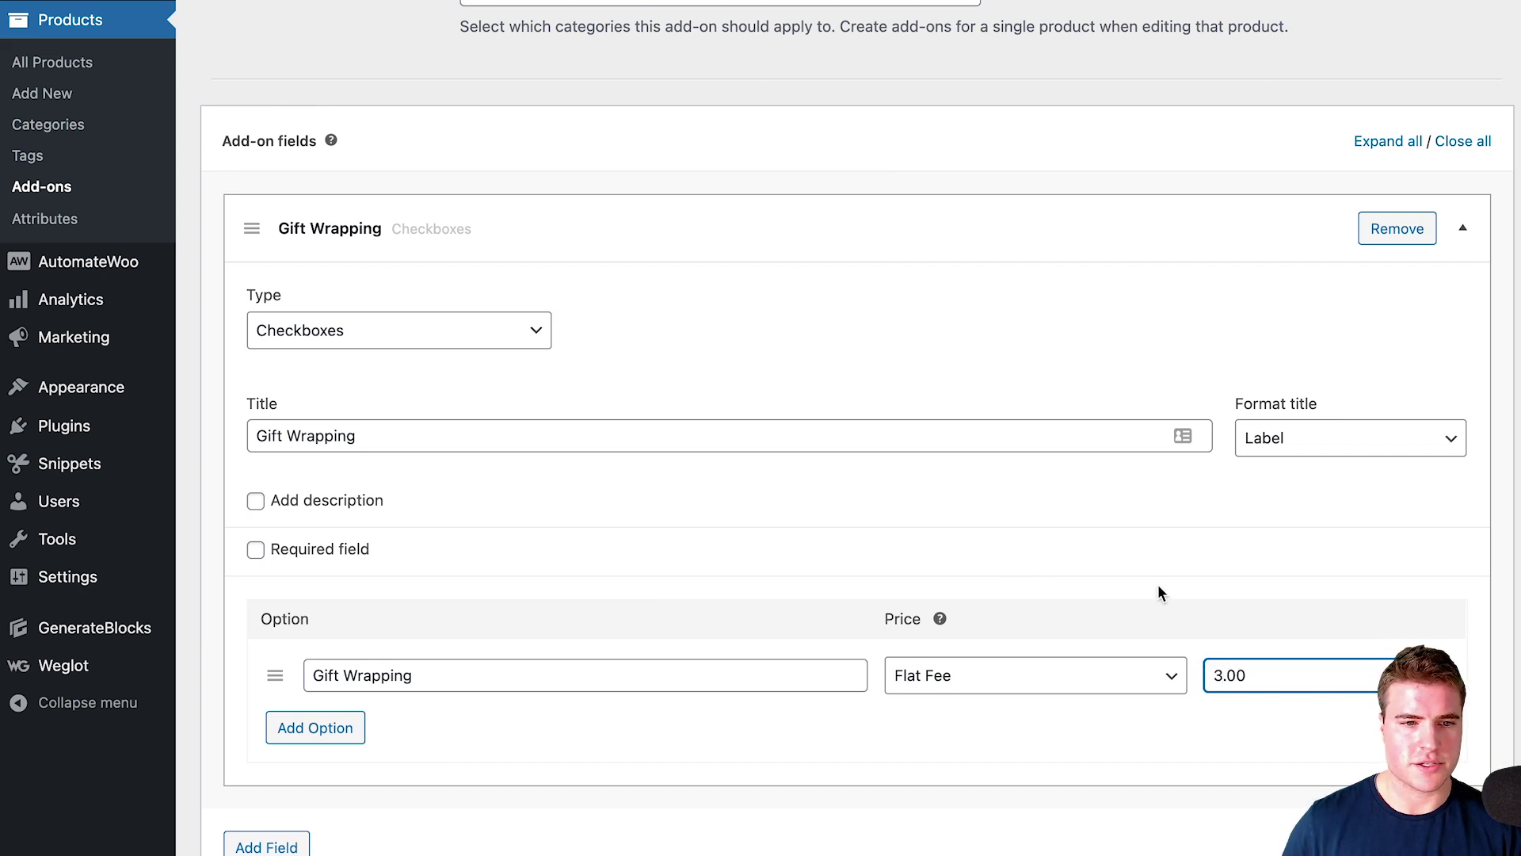
{"action": "key", "text": "Tab"}
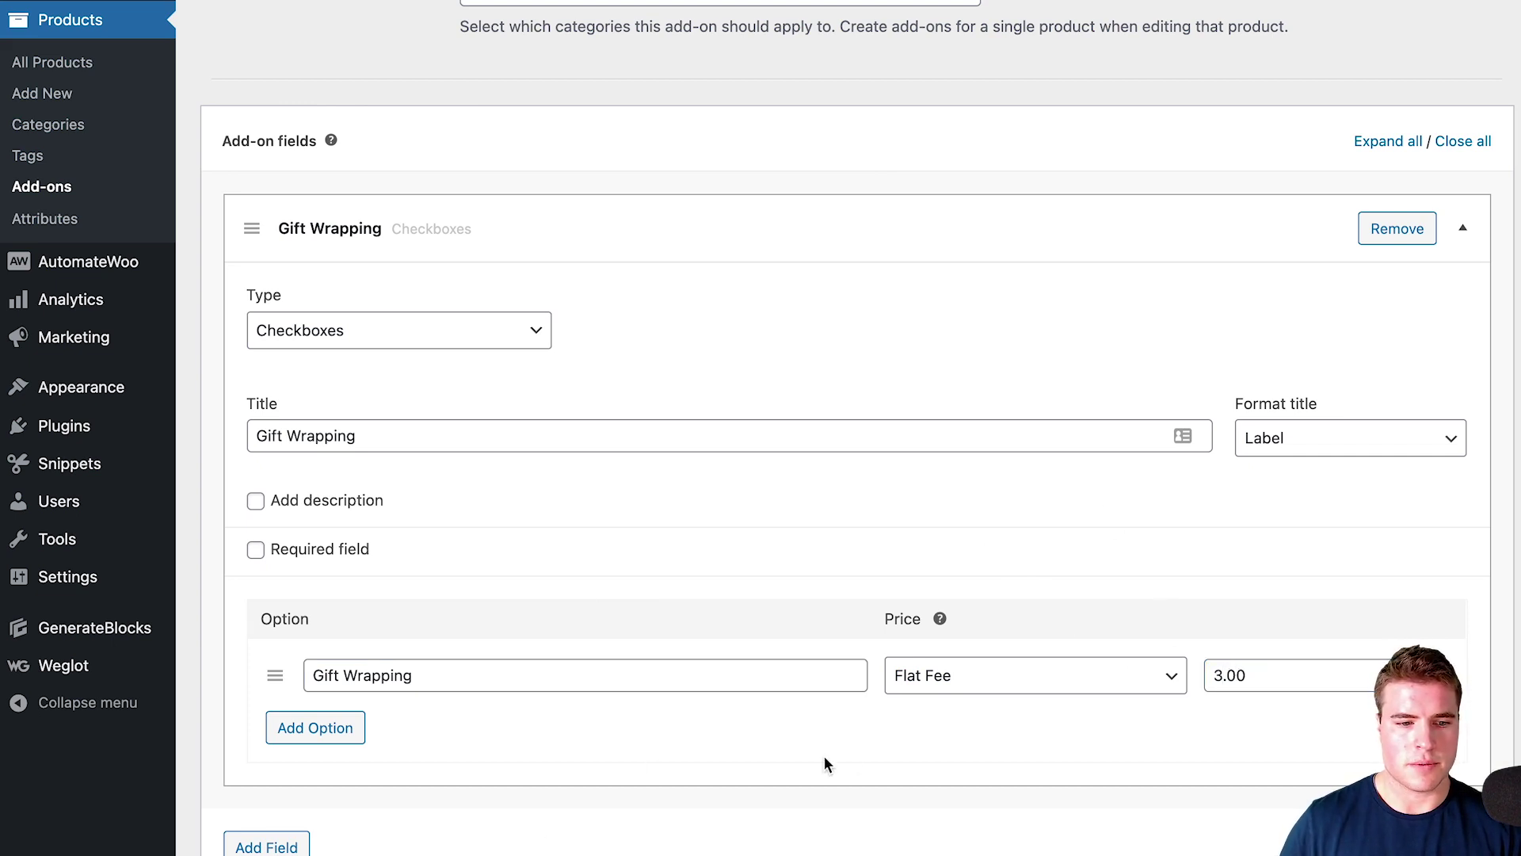
{"action": "key", "text": "Return"}
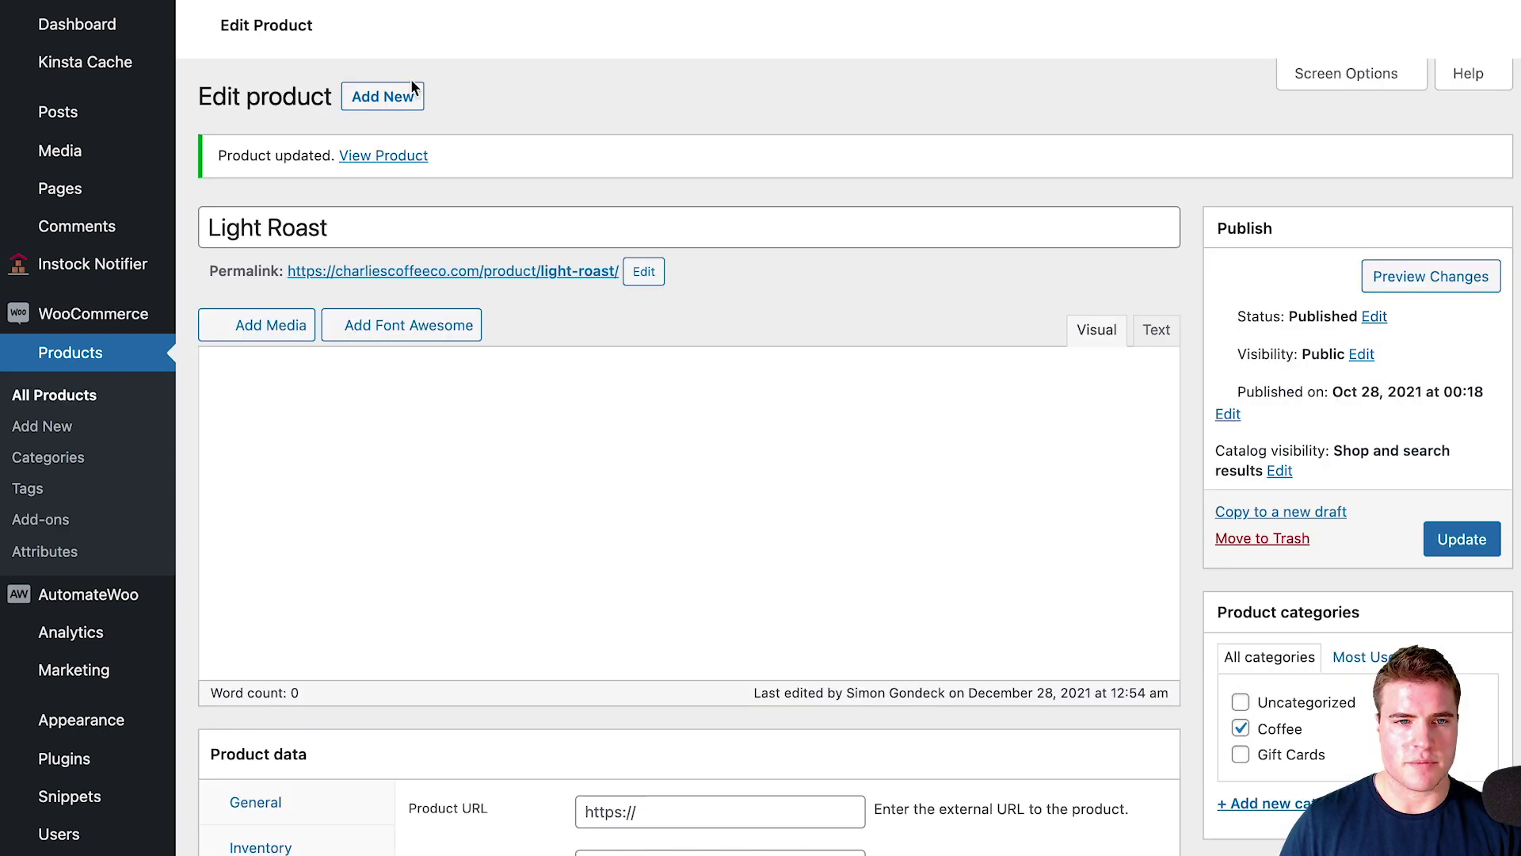
- Open the Light Roast product's own add-on settings and turn on Exclude add-ons
{"action": "left_click", "coordinate": [401, 154]}
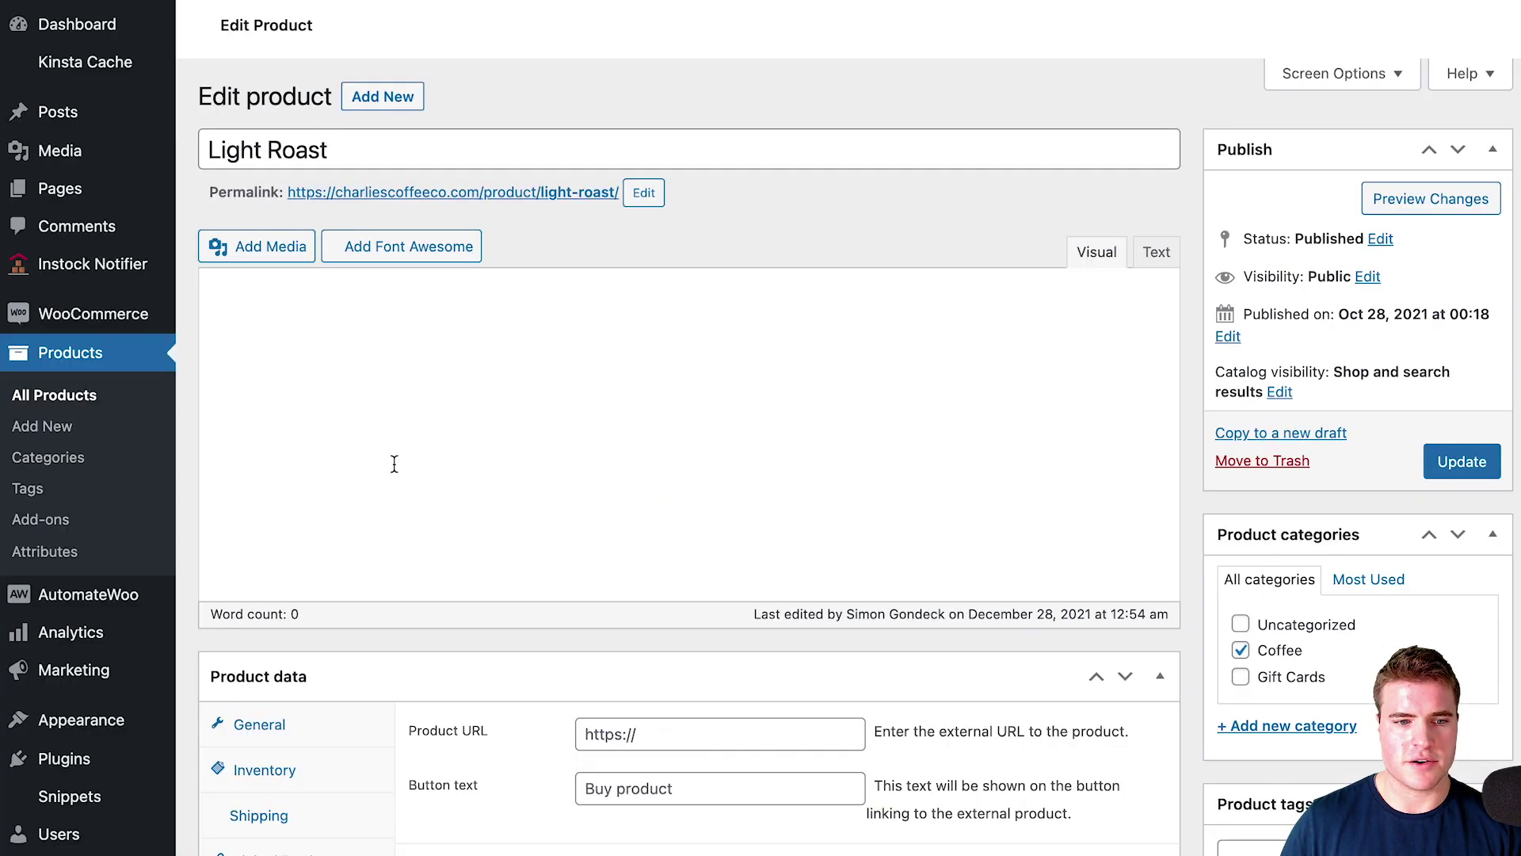
{"action": "scroll", "coordinate": [478, 516], "scroll_direction": "down", "scroll_amount": 3}
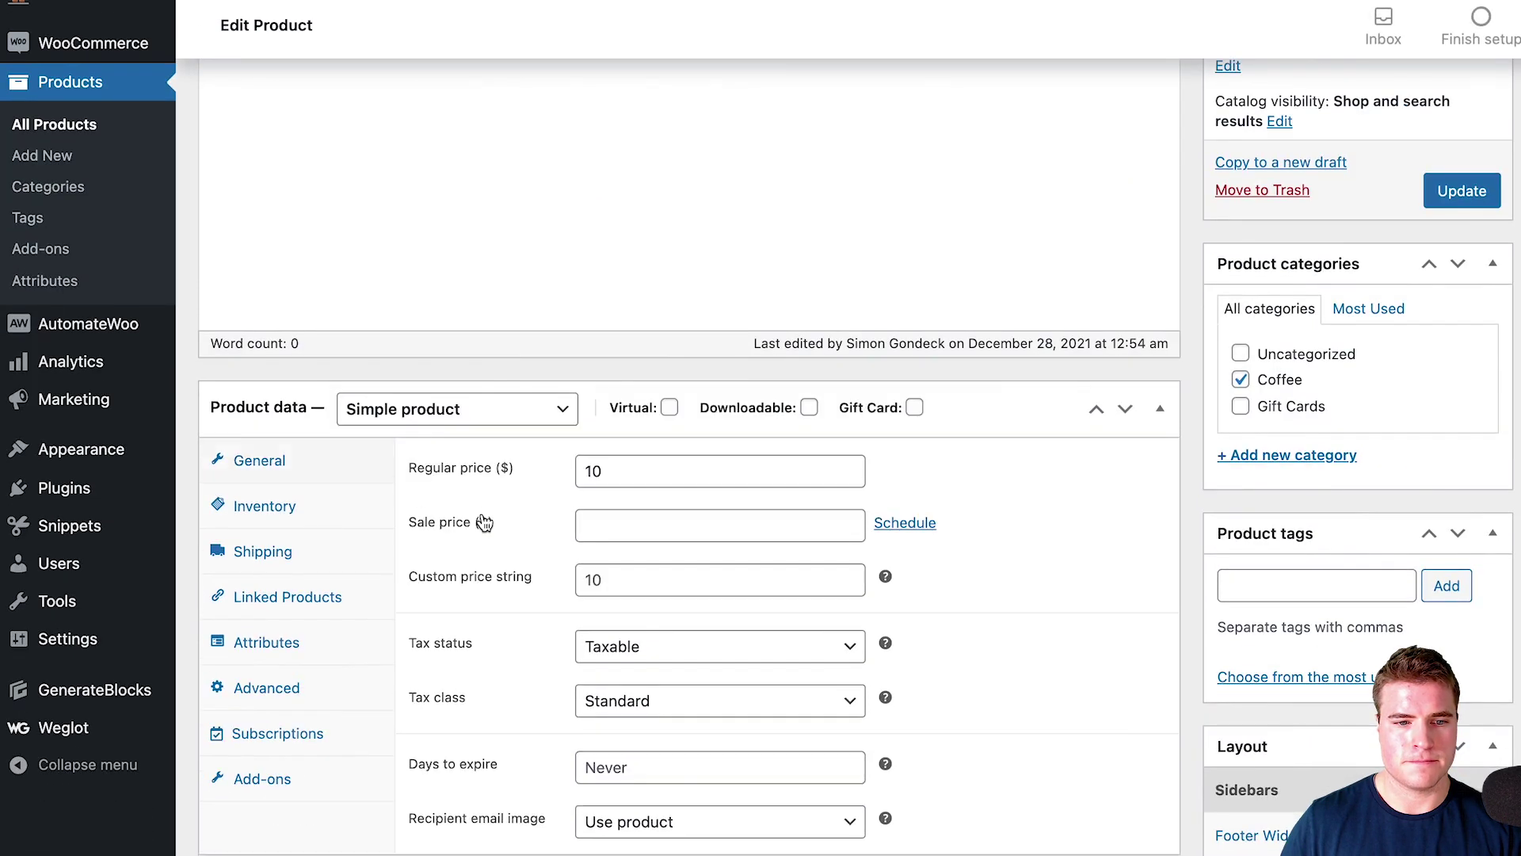
{"action": "left_click", "coordinate": [327, 814]}
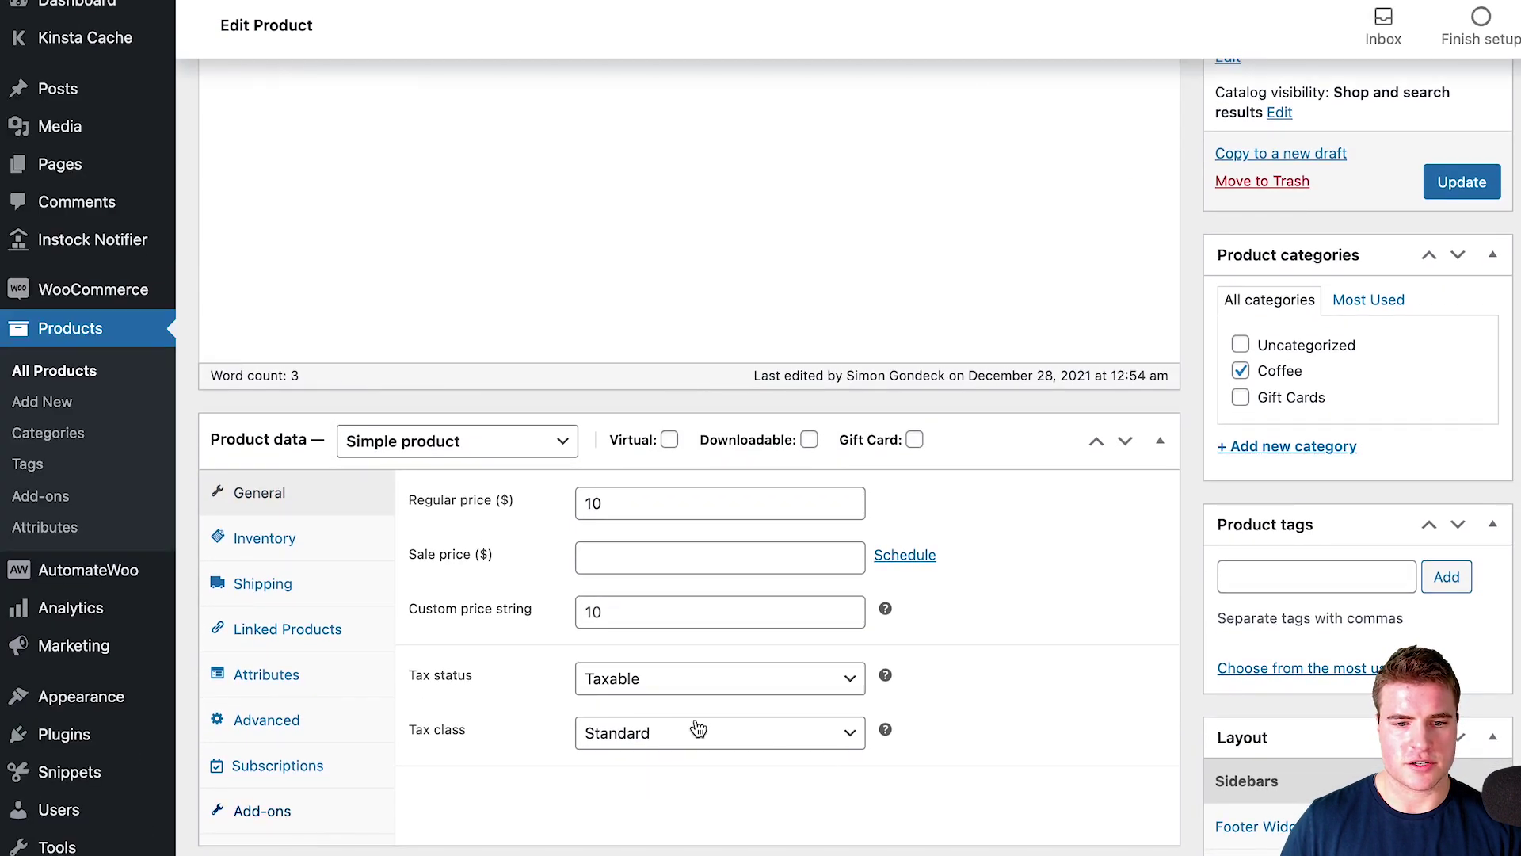
{"action": "scroll", "coordinate": [596, 726], "scroll_direction": "down", "scroll_amount": 2}
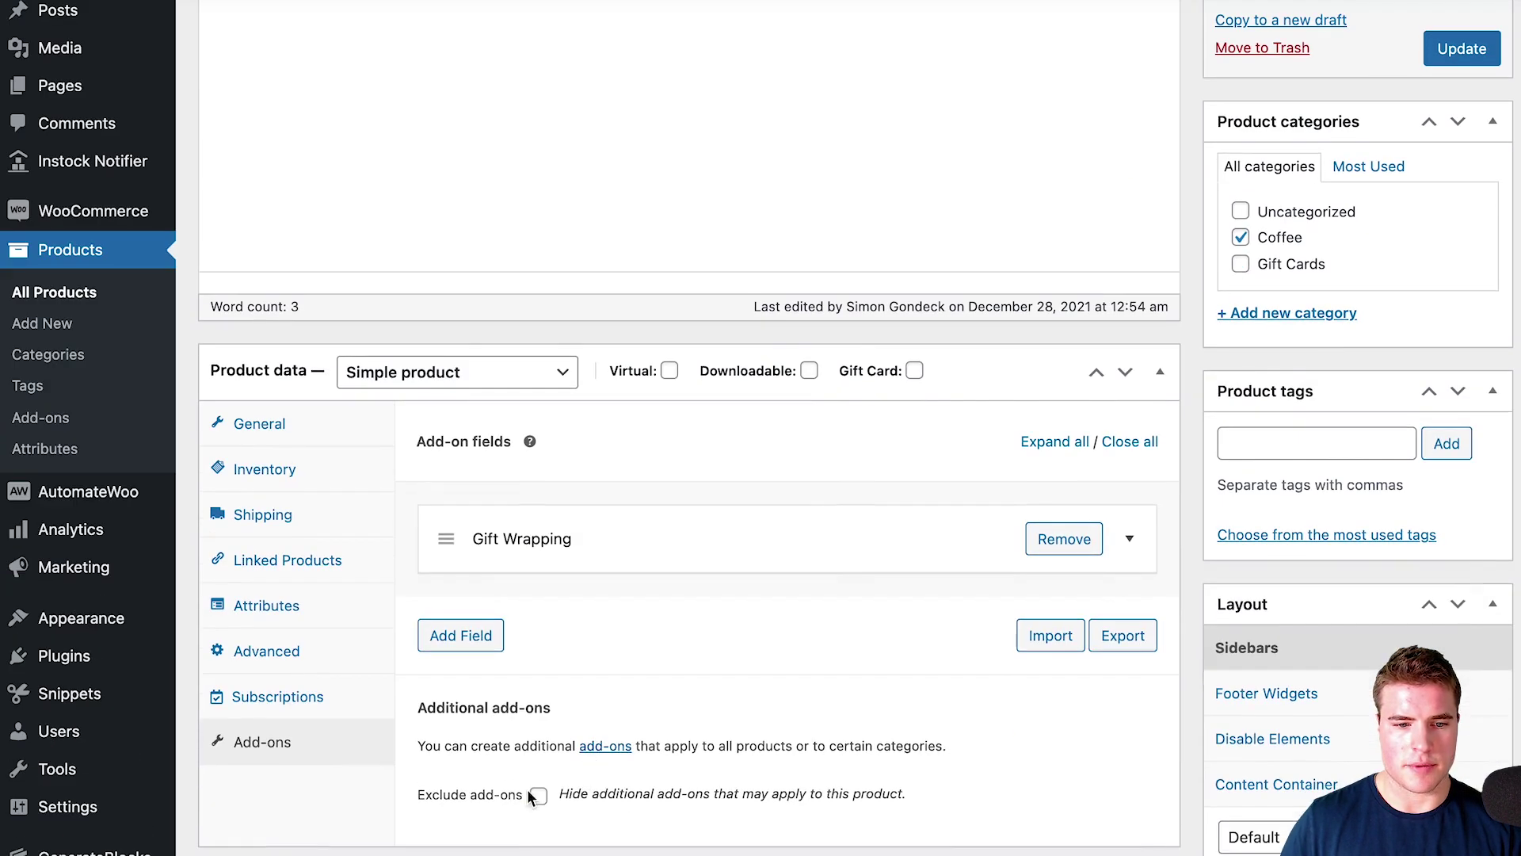
{"action": "left_click", "coordinate": [539, 796]}
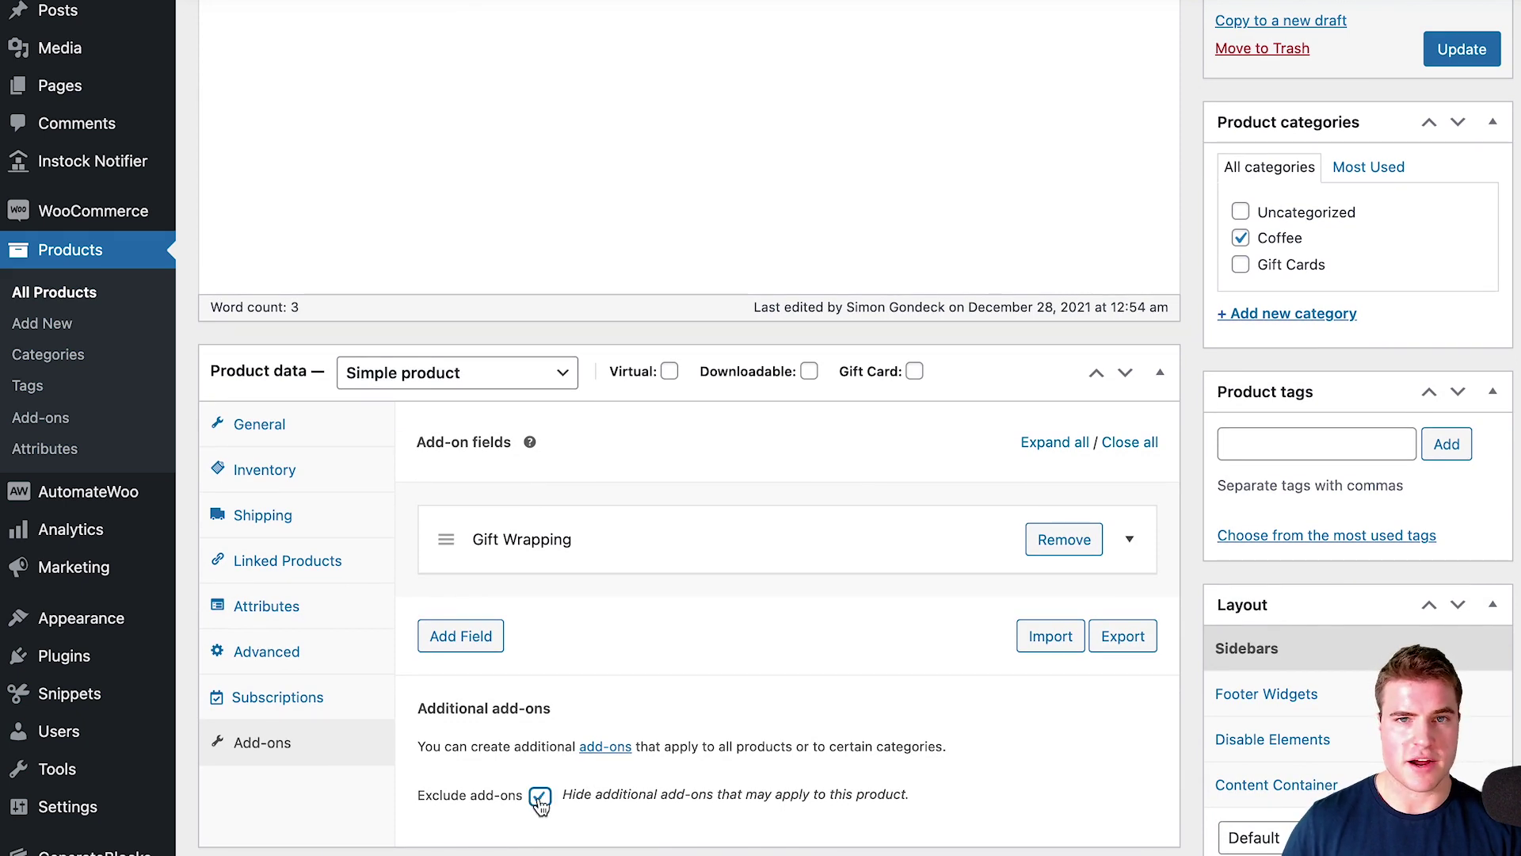
- Remove the Light Roast product's own Gift Wrapping field, turn off Exclude add-ons and update the product
{"action": "left_click", "coordinate": [1062, 541]}
{"action": "left_click", "coordinate": [974, 18]}
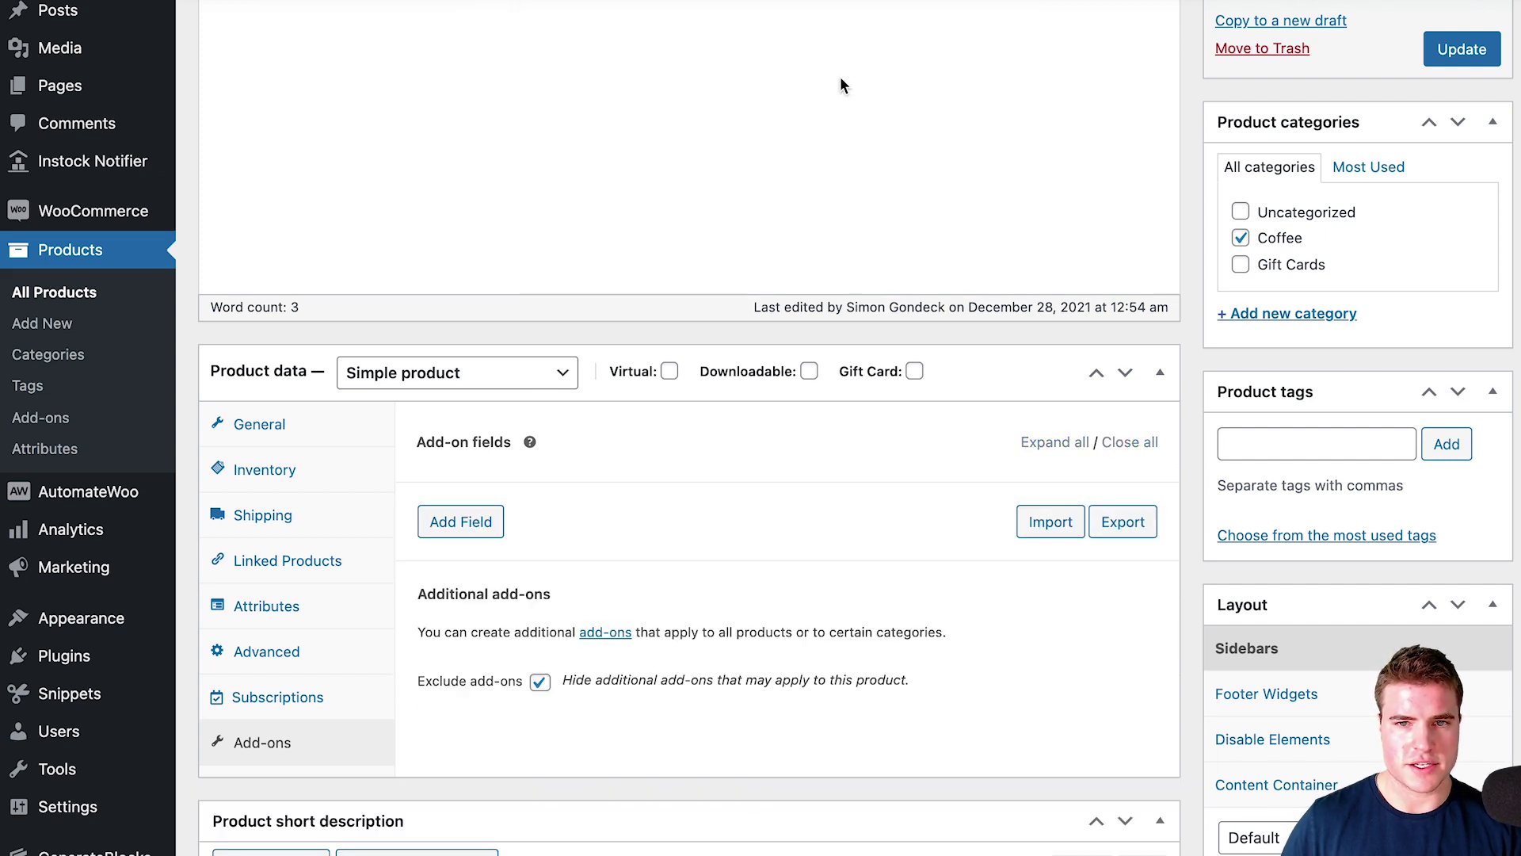
{"action": "left_click", "coordinate": [540, 681]}
{"action": "scroll", "coordinate": [871, 515], "scroll_direction": "up", "scroll_amount": 2}
{"action": "left_click", "coordinate": [1437, 172]}
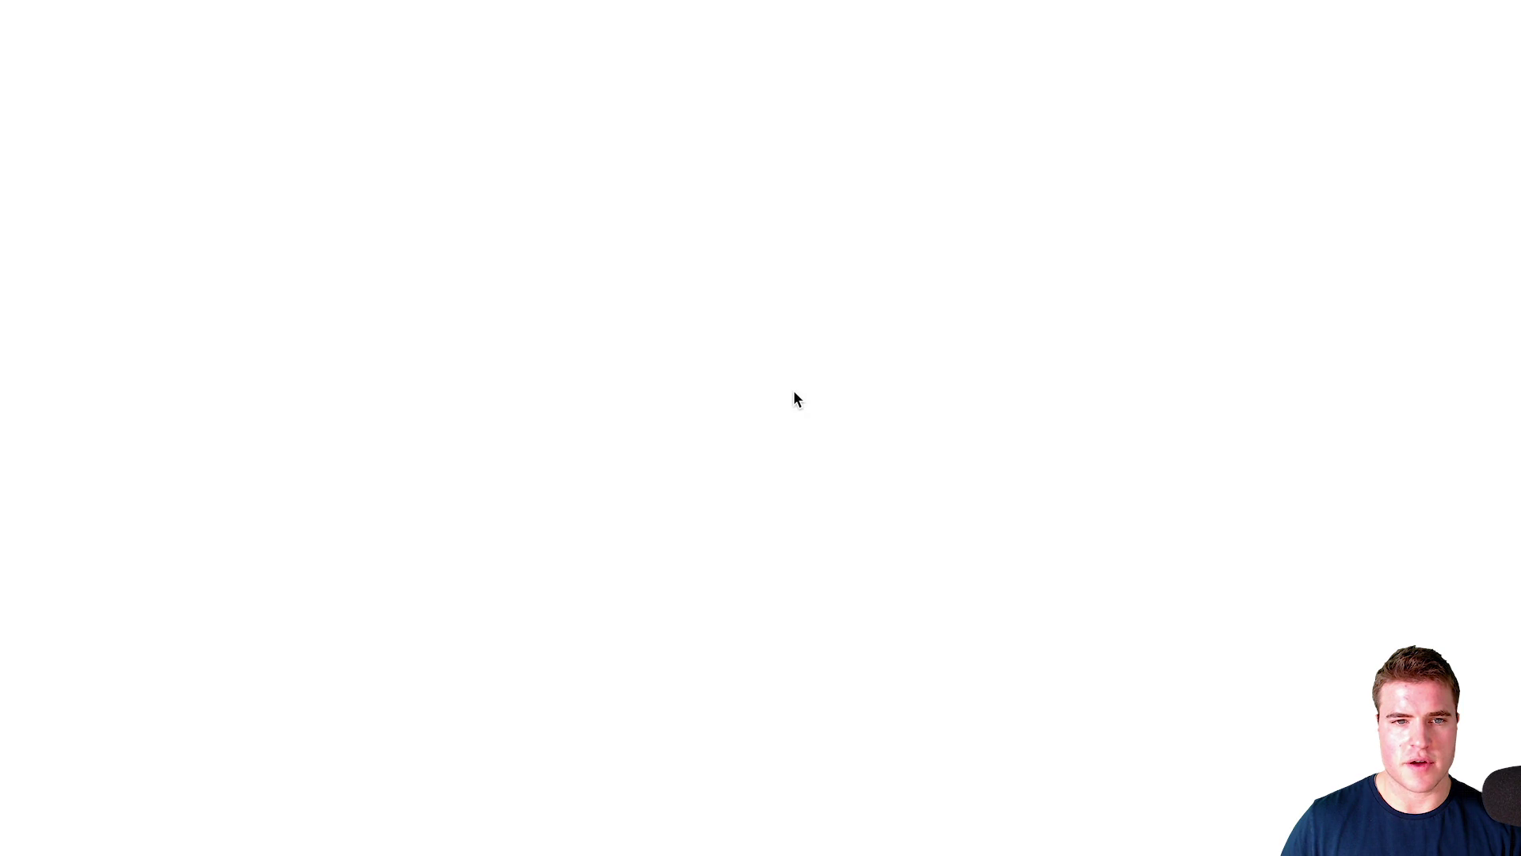
- Find the Coffee Grinder in the store's shop listing and open it for editing
{"action": "left_click", "coordinate": [918, 358]}
{"action": "left_click", "coordinate": [917, 358]}
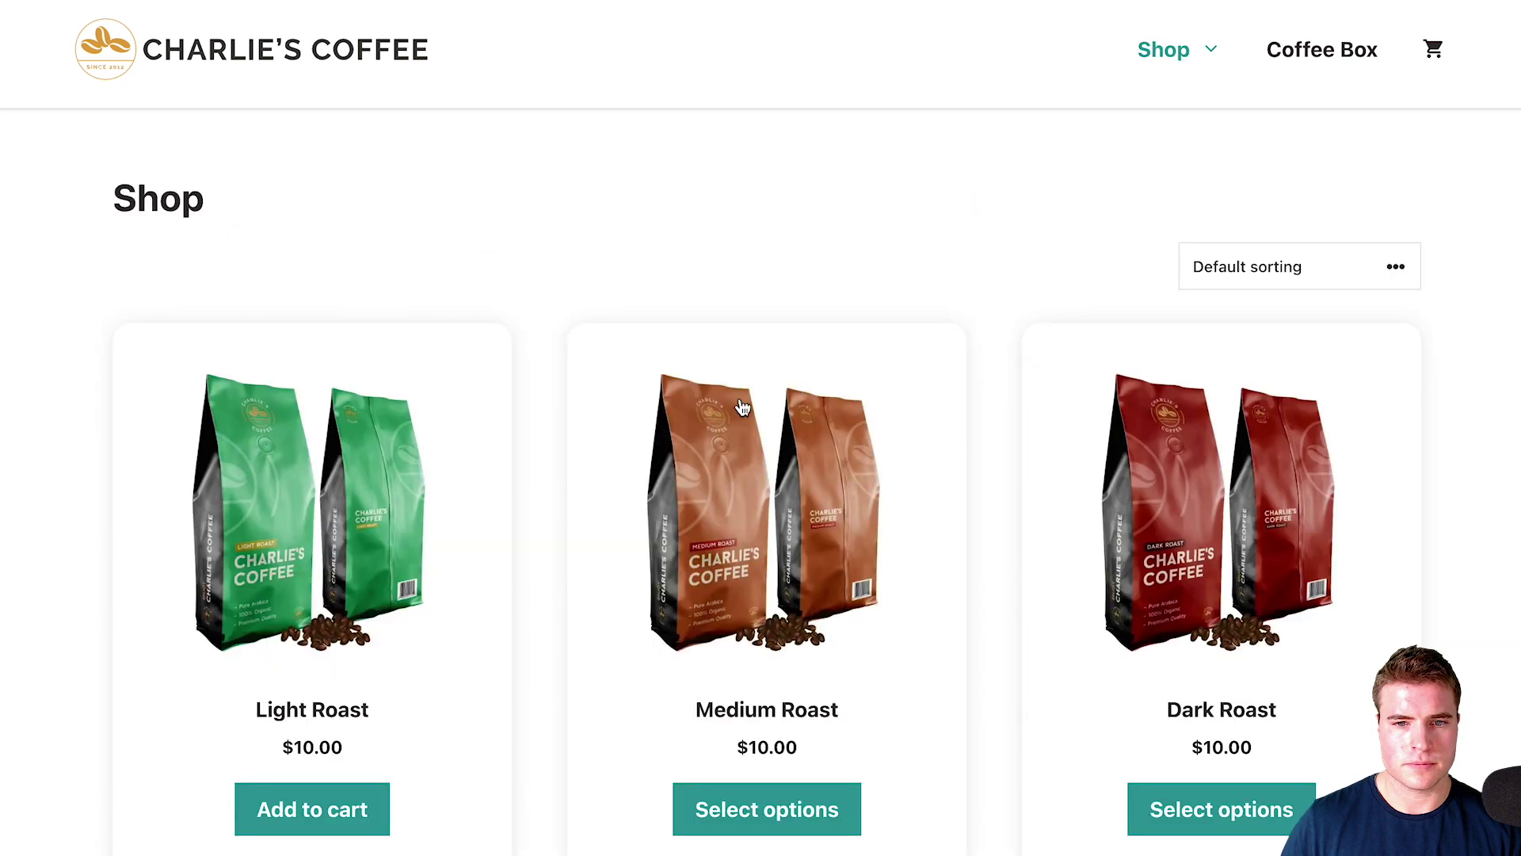
{"action": "scroll", "coordinate": [911, 412], "scroll_direction": "down", "scroll_amount": 8}
{"action": "left_click", "coordinate": [1139, 434]}
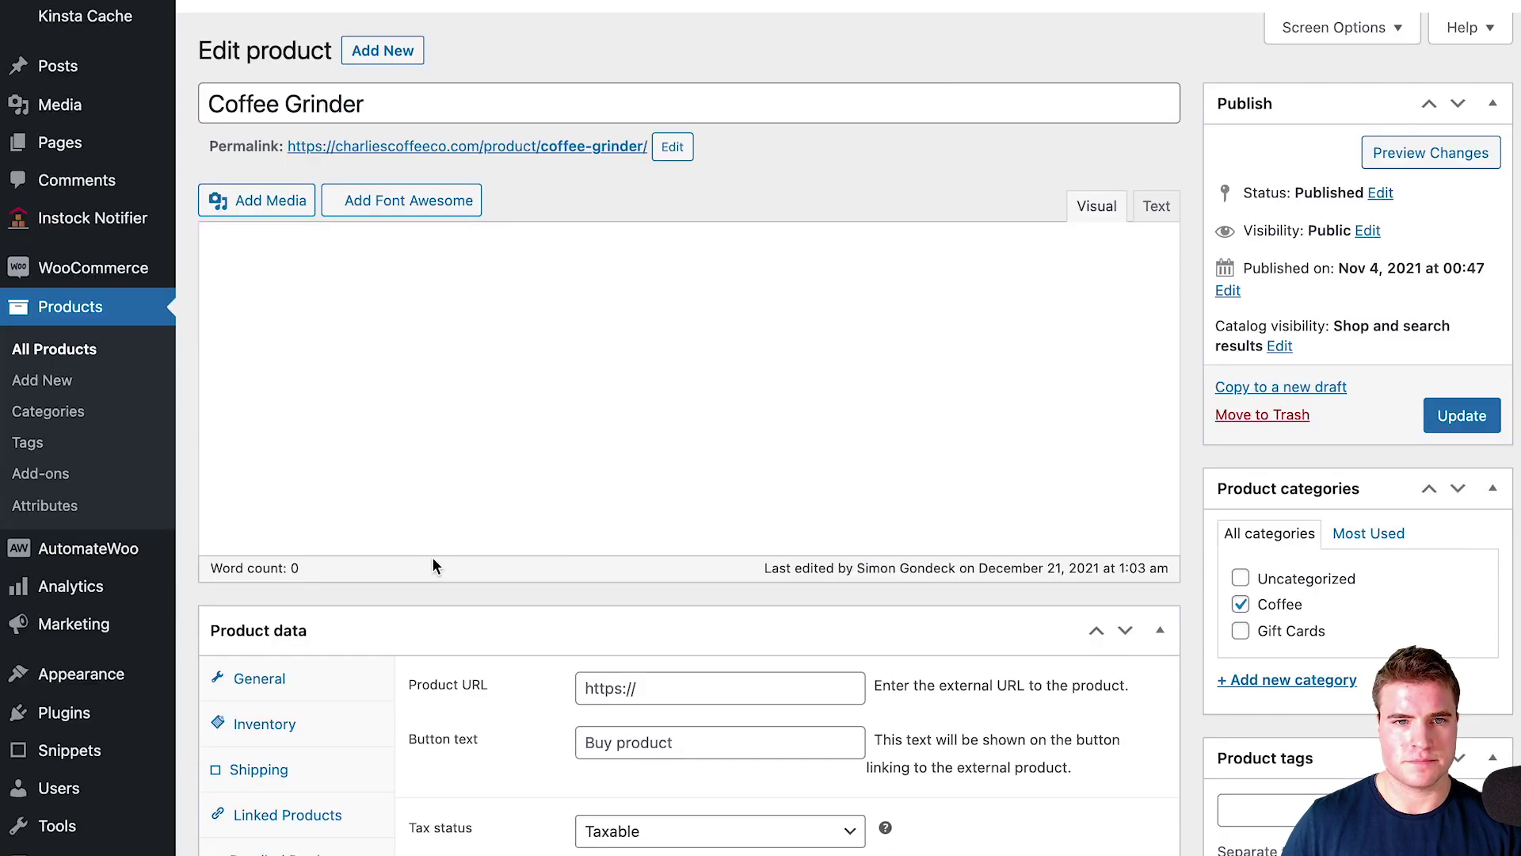
- Turn on Exclude add-ons for the Coffee Grinder and update the product
{"action": "scroll", "coordinate": [648, 561], "scroll_direction": "down", "scroll_amount": 1}
{"action": "scroll", "coordinate": [648, 561], "scroll_direction": "down", "scroll_amount": 3}
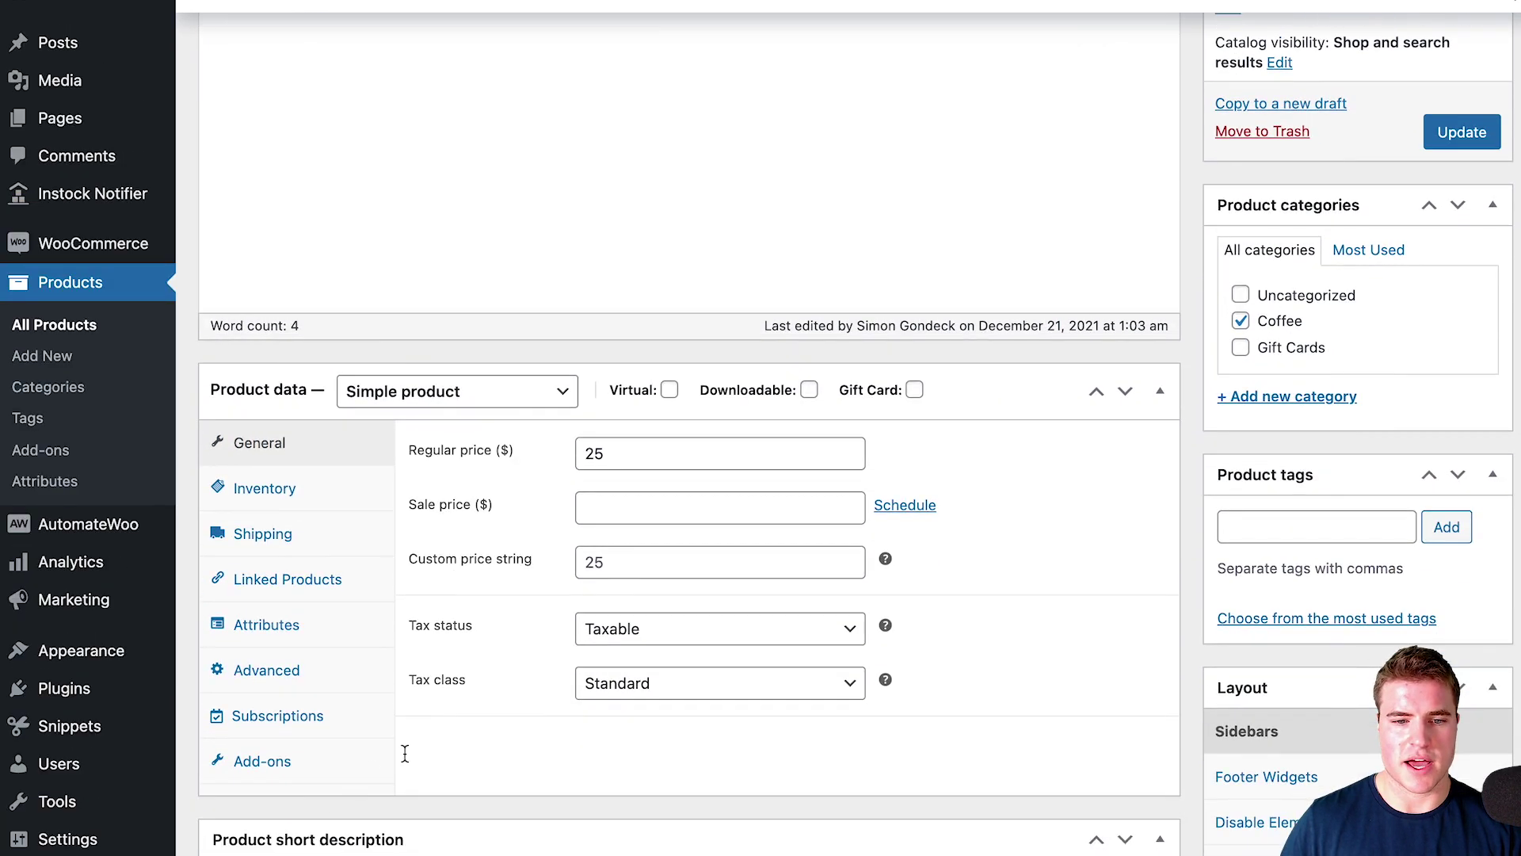
{"action": "left_click", "coordinate": [330, 773]}
{"action": "scroll", "coordinate": [578, 725], "scroll_direction": "down", "scroll_amount": 2}
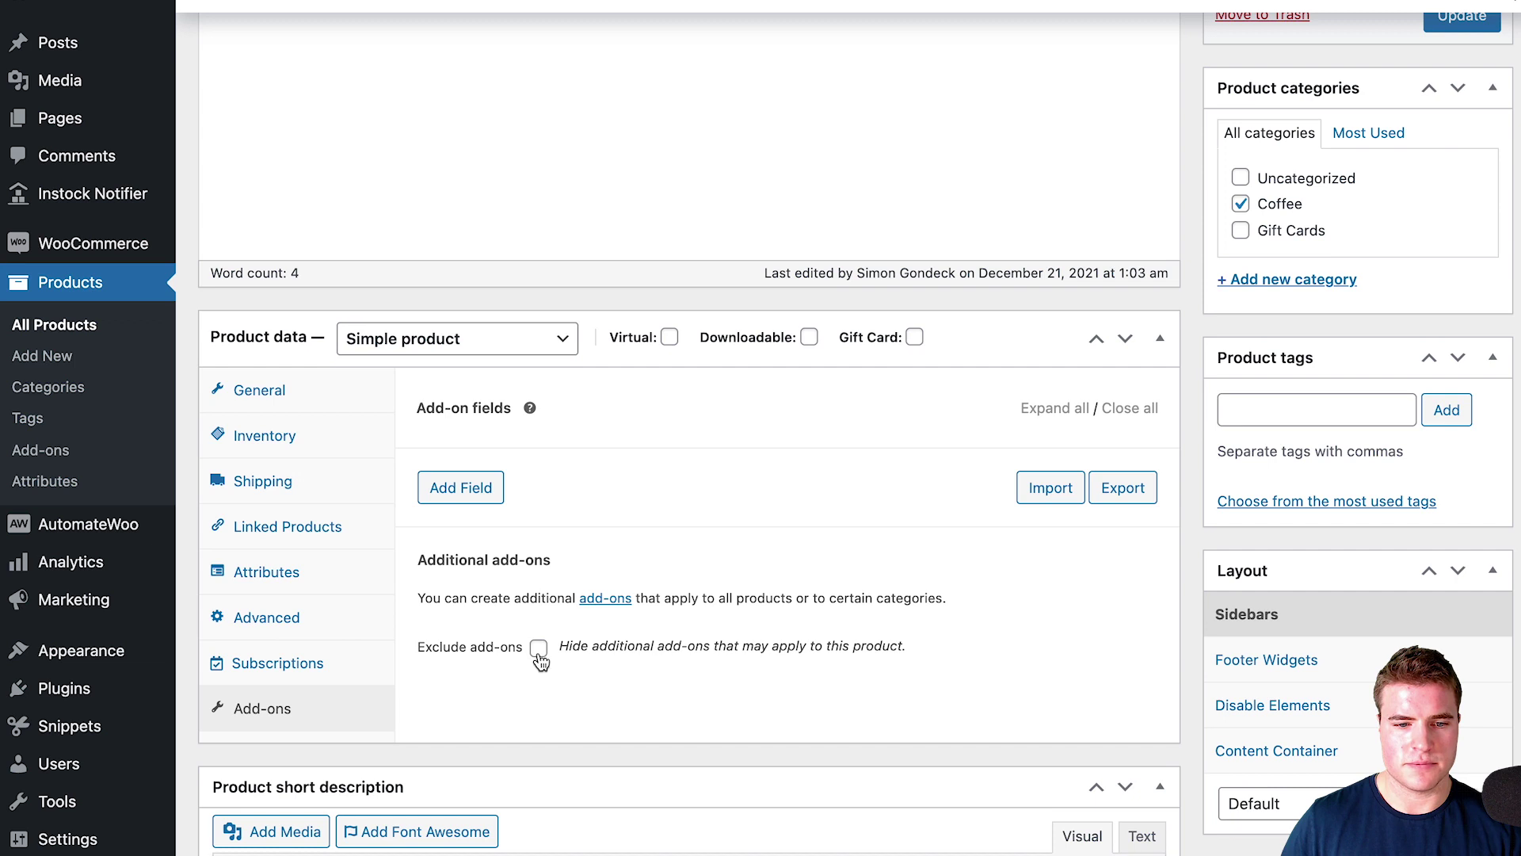
{"action": "left_click", "coordinate": [538, 647]}
{"action": "scroll", "coordinate": [1079, 669], "scroll_direction": "up", "scroll_amount": 1}
{"action": "scroll", "coordinate": [1103, 671], "scroll_direction": "up", "scroll_amount": 5}
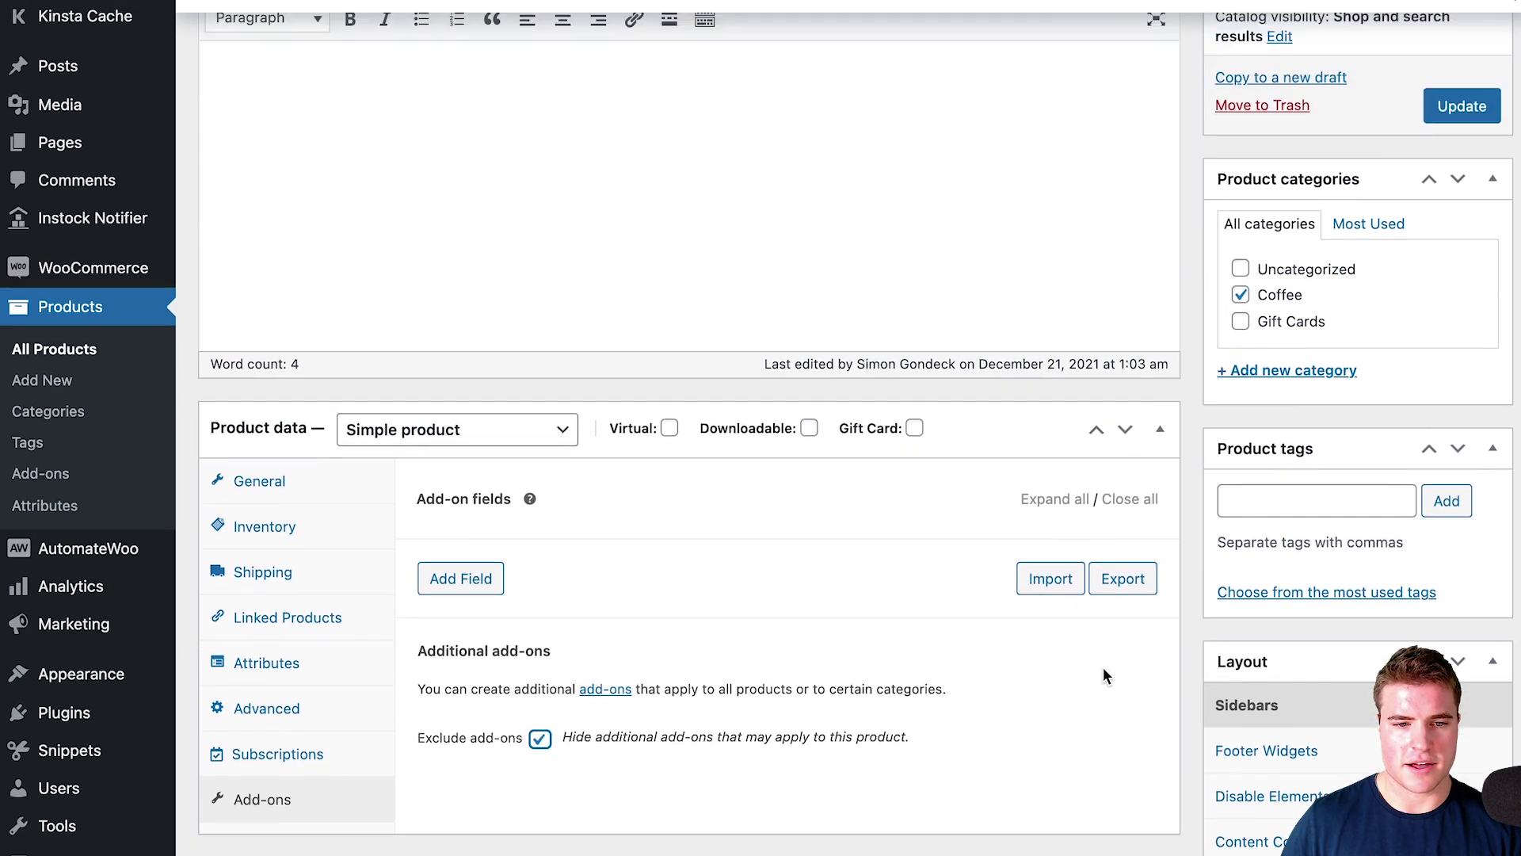
{"action": "left_click", "coordinate": [1462, 416]}
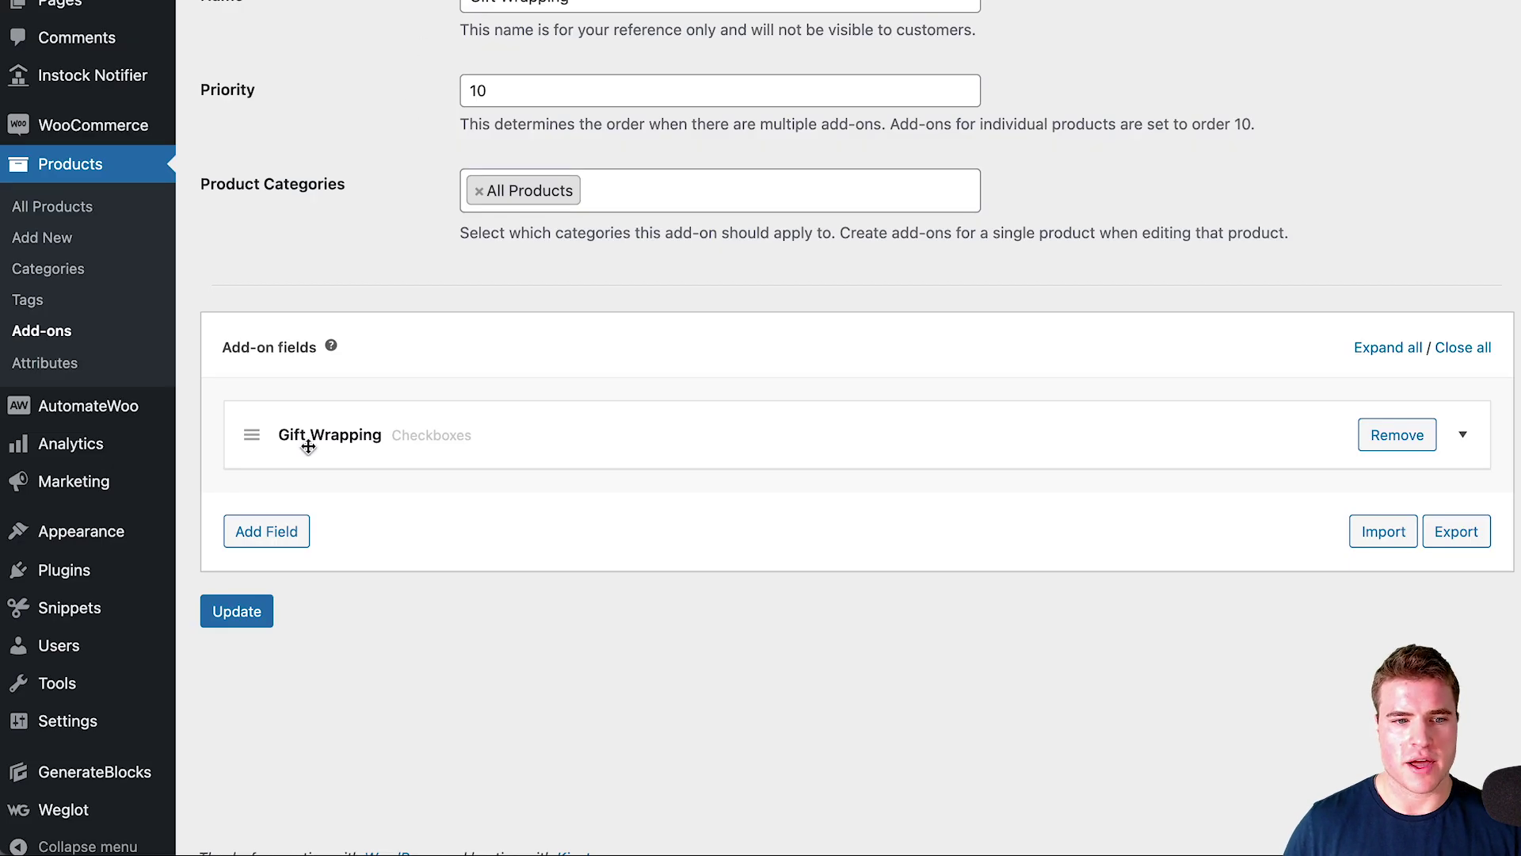
- Add a second field to the global Gift Wrapping add-on and set its type to Short Text
{"action": "left_click", "coordinate": [266, 532]}
{"action": "scroll", "coordinate": [477, 468], "scroll_direction": "down", "scroll_amount": 5}
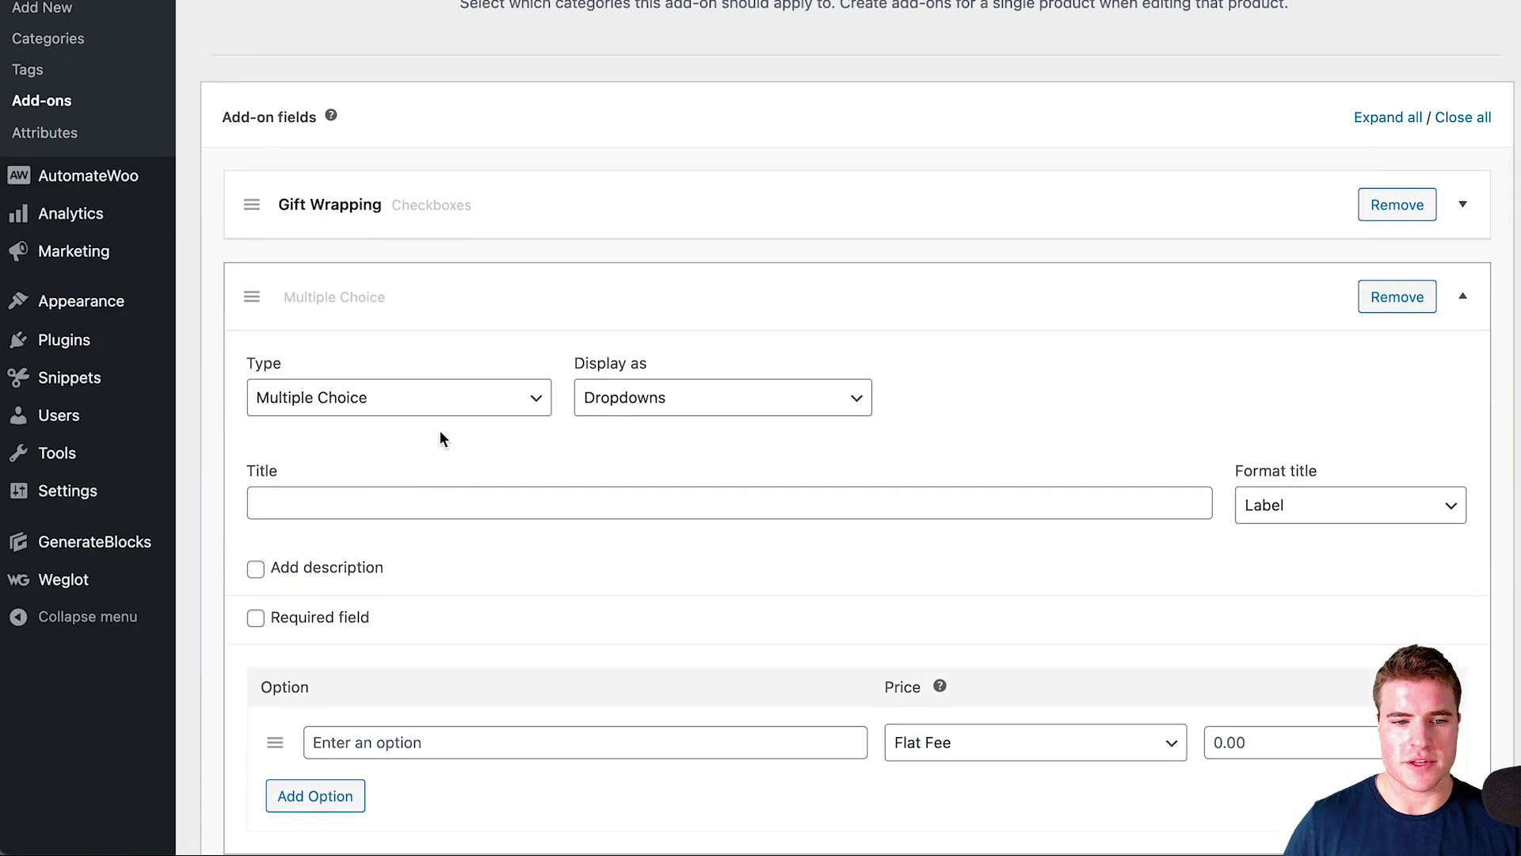
{"action": "left_click", "coordinate": [437, 400]}
{"action": "left_click", "coordinate": [426, 505]}
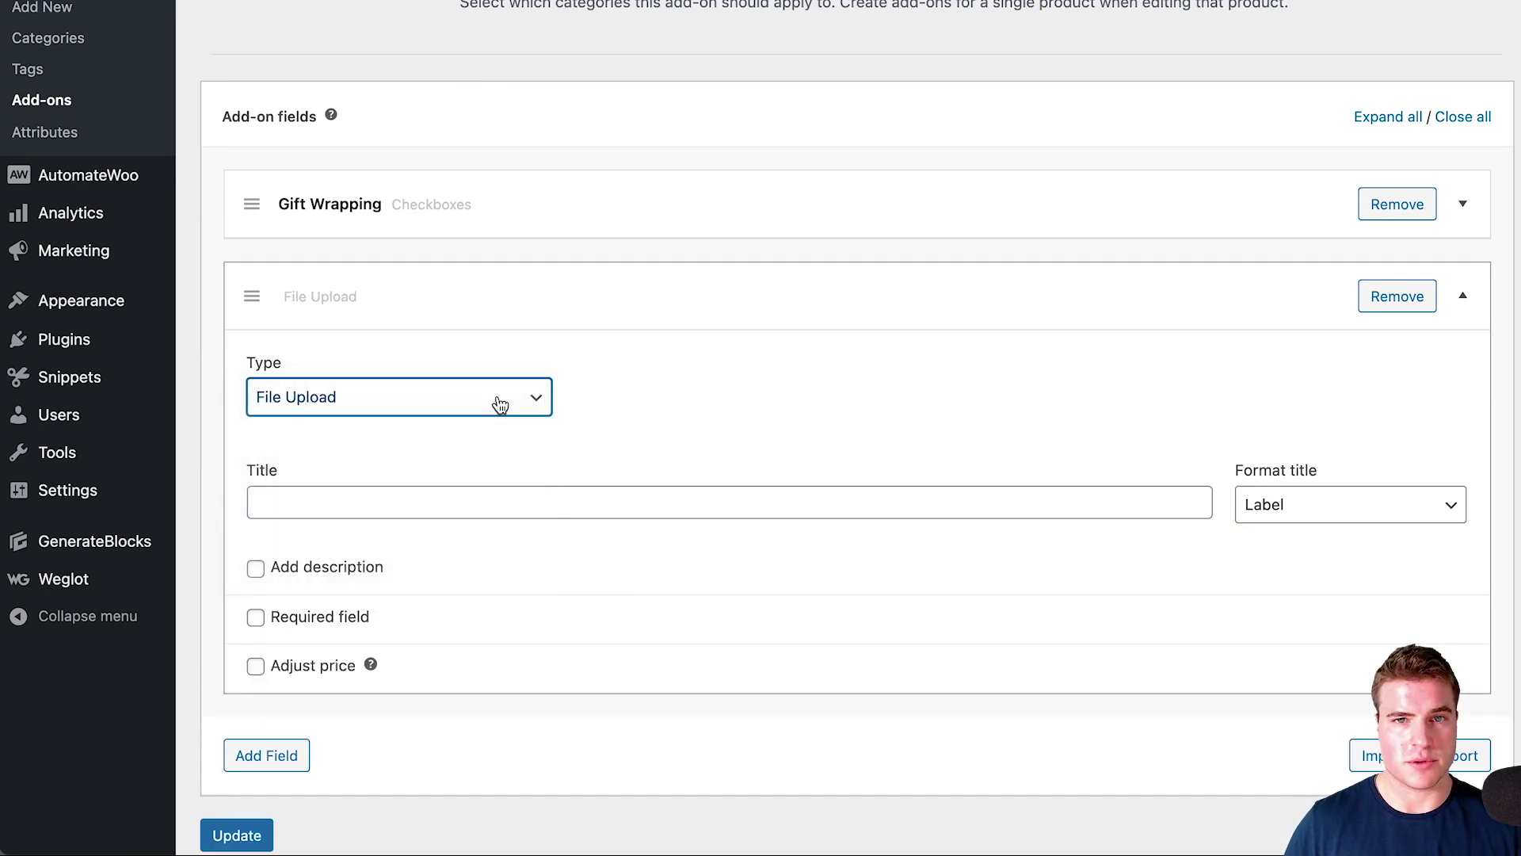
{"action": "left_click", "coordinate": [500, 405]}
{"action": "left_click", "coordinate": [479, 344]}
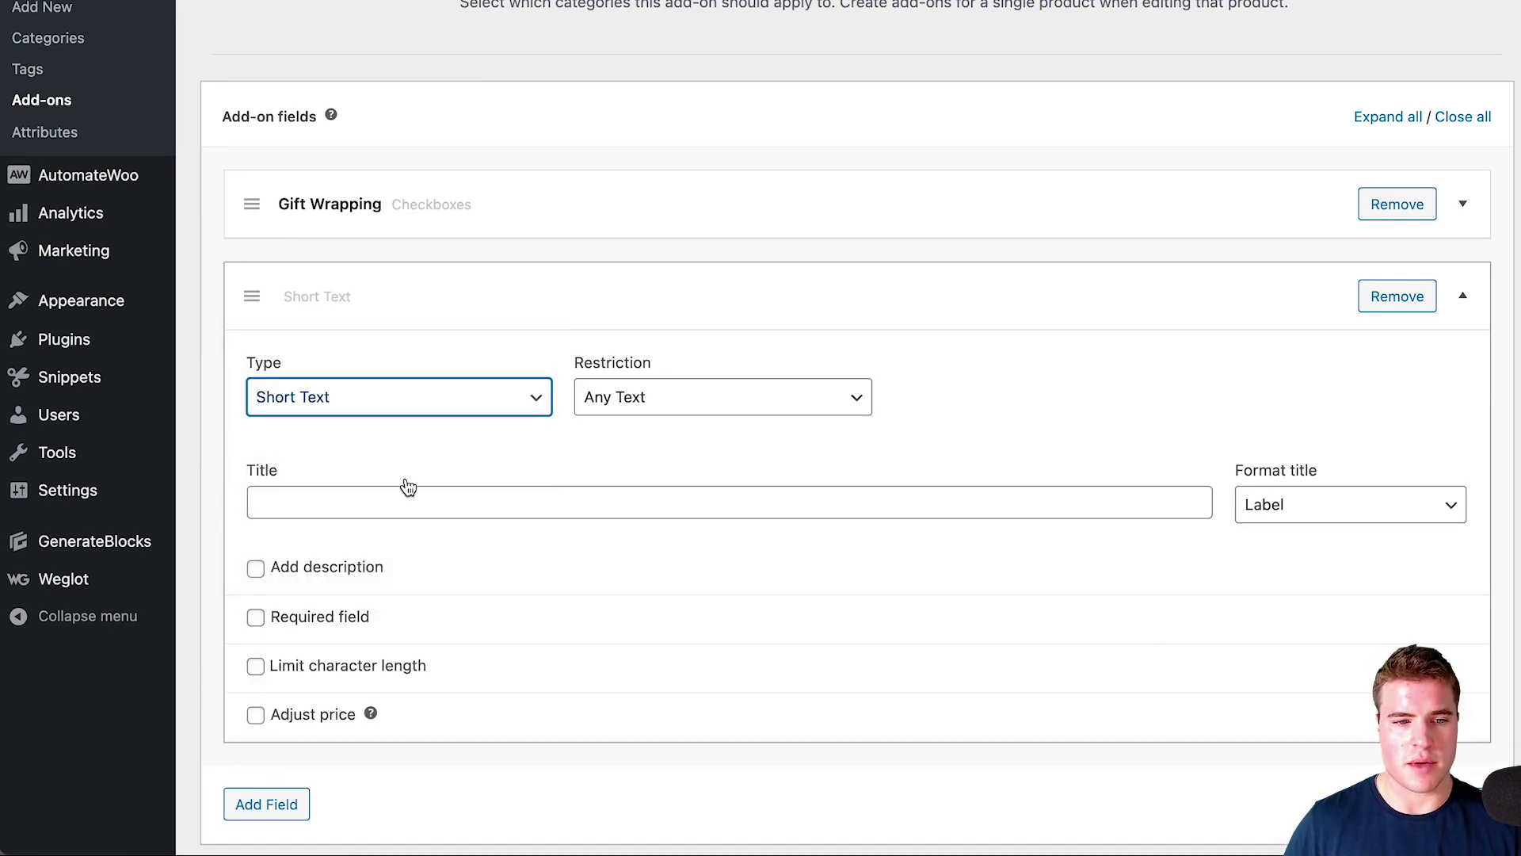
- Title the new short text field "Engraving" and keep its restriction at Any Text
{"action": "left_click", "coordinate": [465, 508]}
{"action": "type", "text": "Engr"}
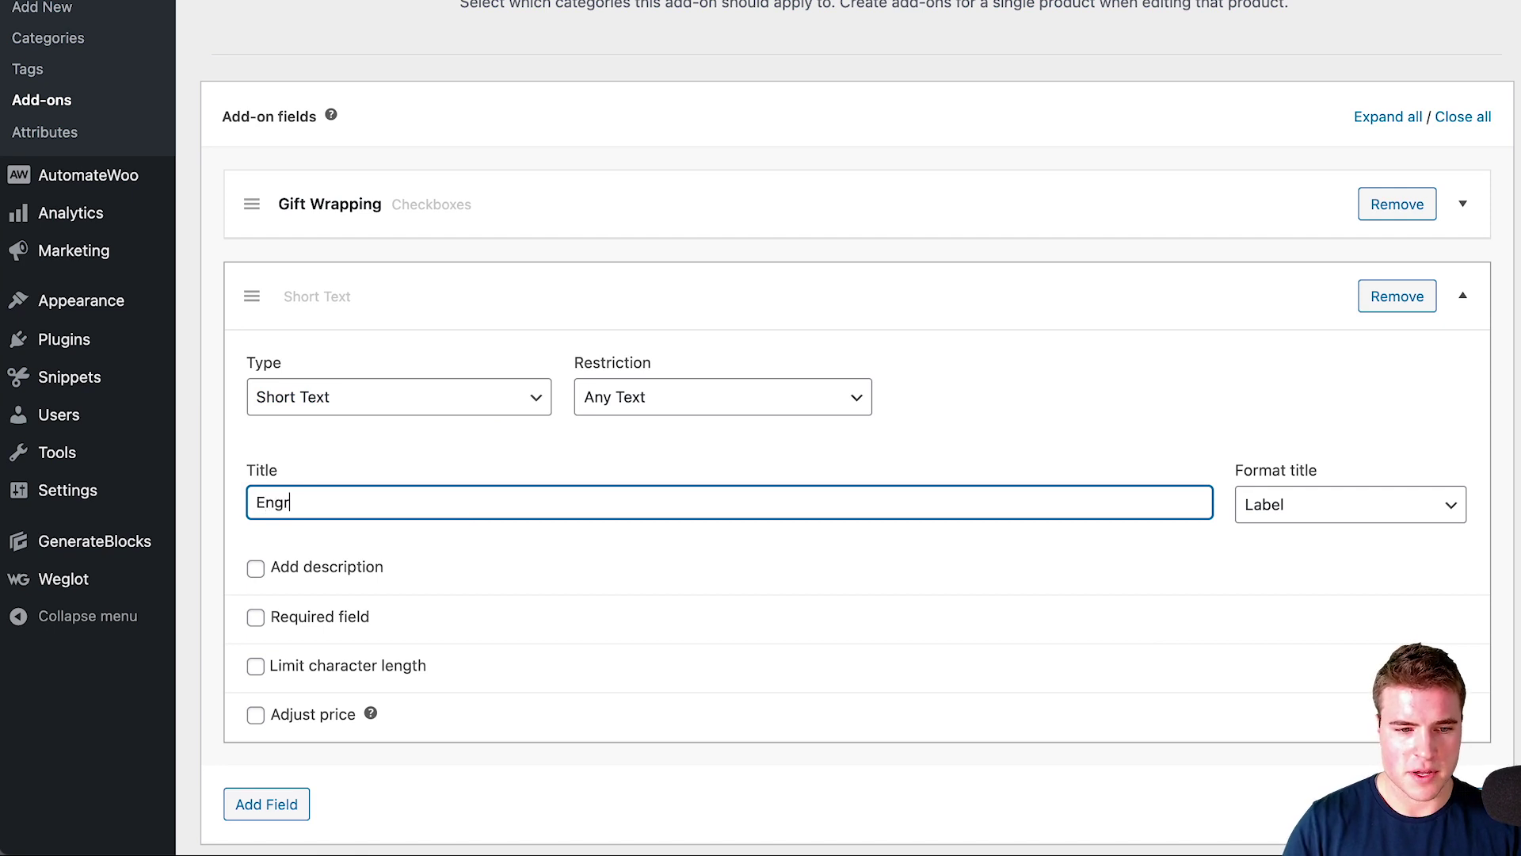
{"action": "type", "text": "aving"}
{"action": "scroll", "coordinate": [465, 512], "scroll_direction": "down", "scroll_amount": 1}
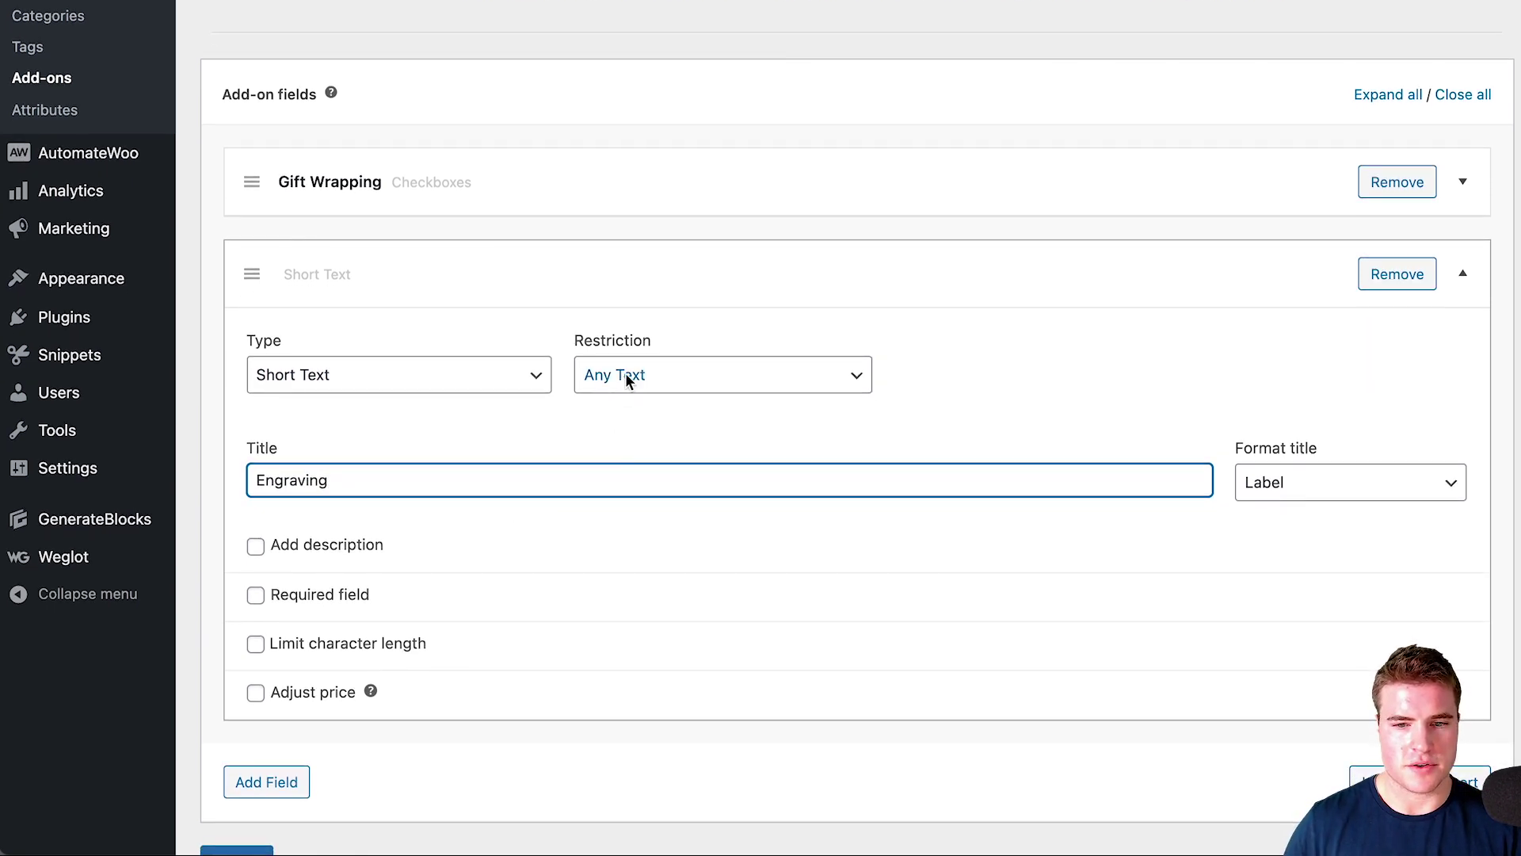
{"action": "left_click", "coordinate": [628, 377]}
{"action": "left_click", "coordinate": [626, 376]}
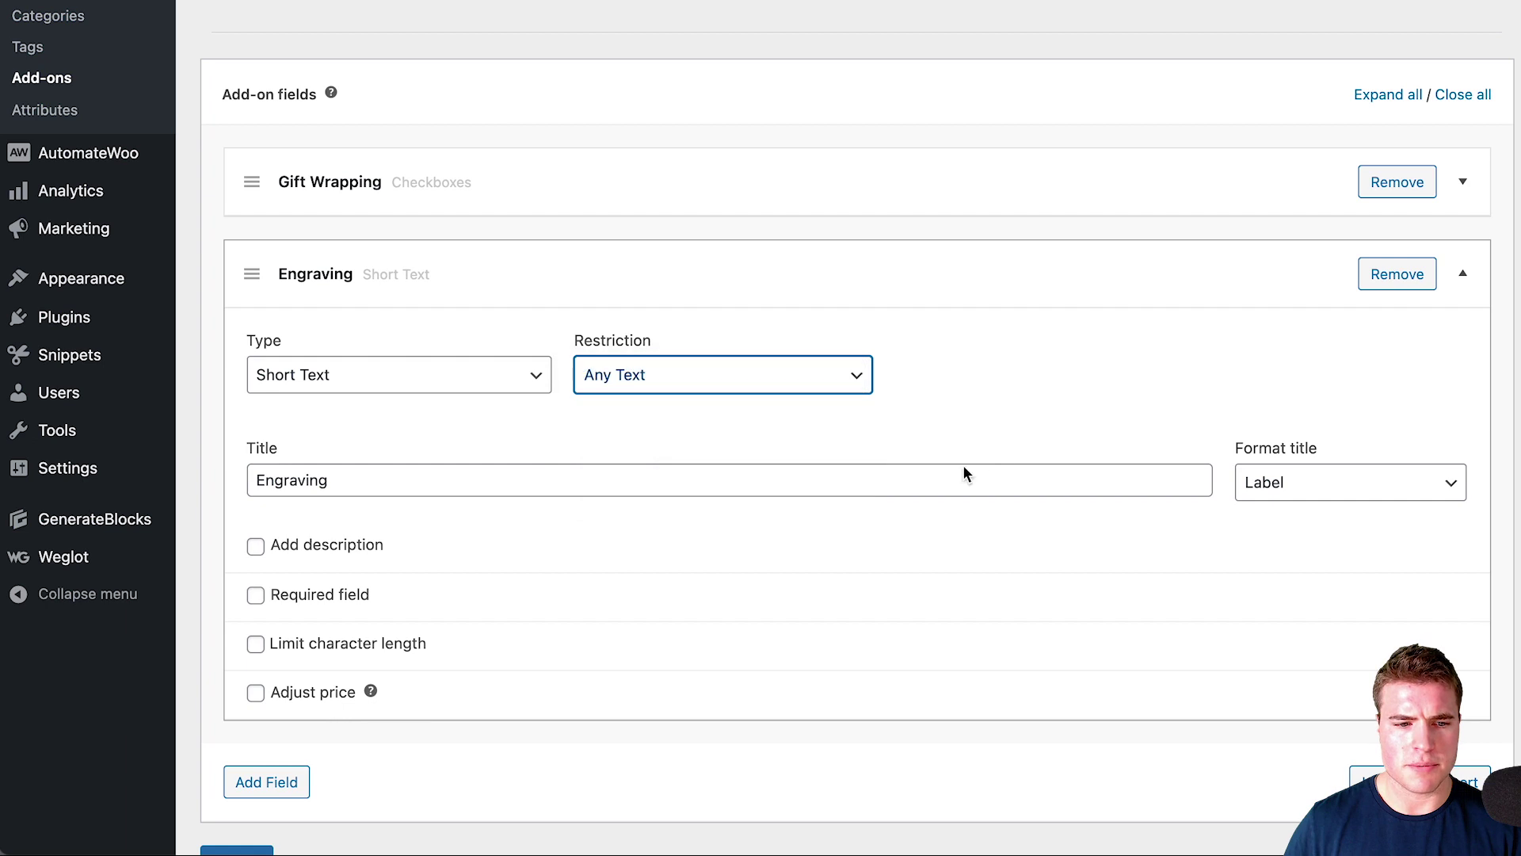
- Limit the Engraving field's character length with a minimum of 10
{"action": "left_click", "coordinate": [370, 652]}
{"action": "left_click", "coordinate": [351, 683]}
{"action": "type", "text": "10"}
{"action": "scroll", "coordinate": [342, 671], "scroll_direction": "down", "scroll_amount": 1}
- Turn on price adjustment for the Engraving field and set a flat fee of 5.00
{"action": "left_click", "coordinate": [255, 715]}
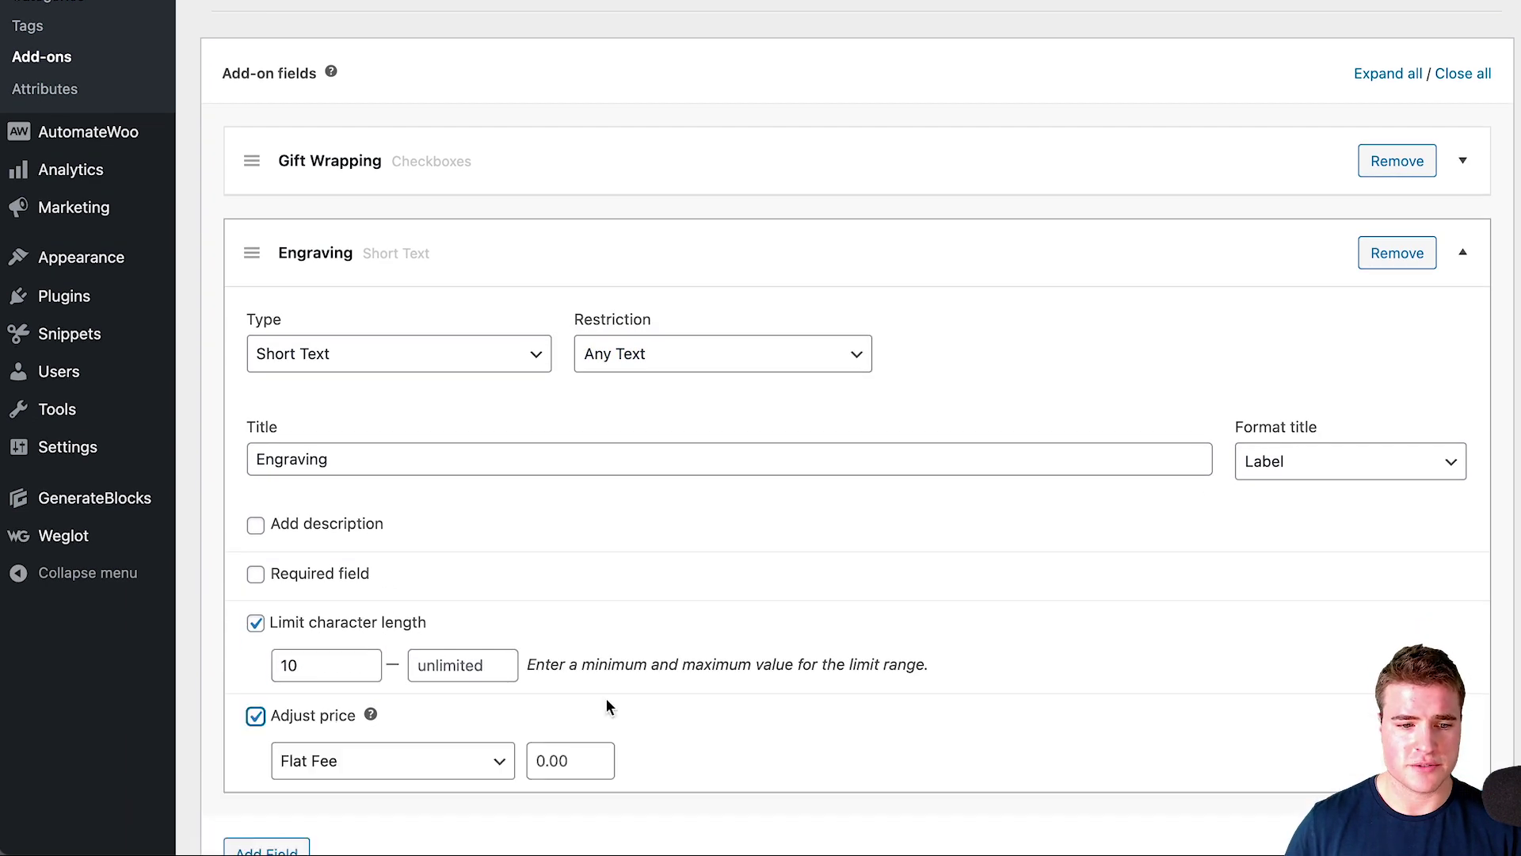
{"action": "scroll", "coordinate": [607, 706], "scroll_direction": "down", "scroll_amount": 3}
{"action": "left_click", "coordinate": [479, 664]}
{"action": "left_click", "coordinate": [480, 664]}
{"action": "left_click", "coordinate": [570, 656]}
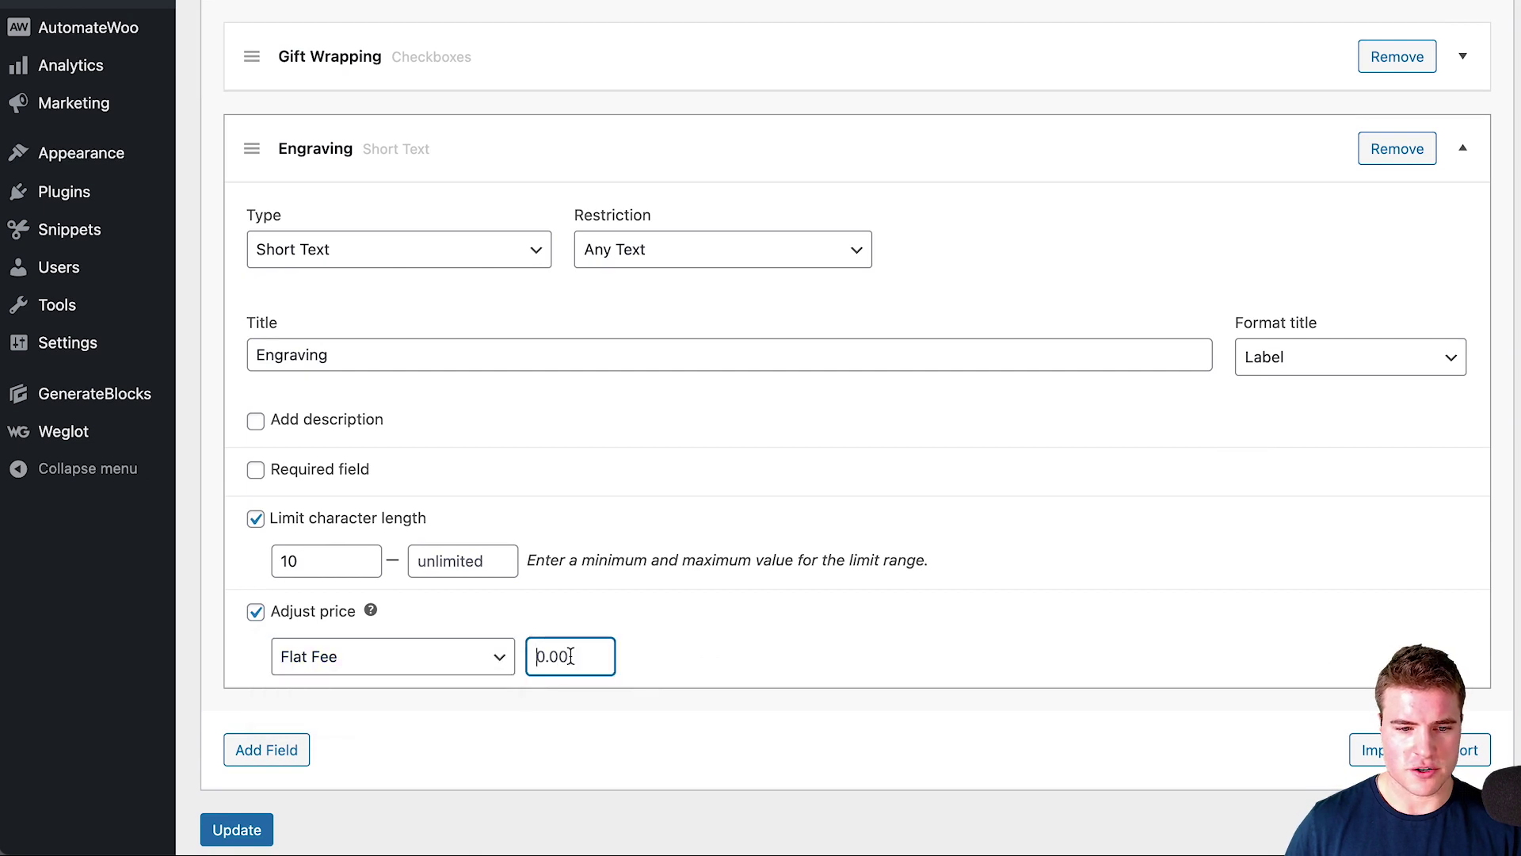
{"action": "key", "text": "ctrl+a"}
{"action": "type", "text": "3.00"}
{"action": "scroll", "coordinate": [581, 655], "scroll_direction": "up", "scroll_amount": 1}
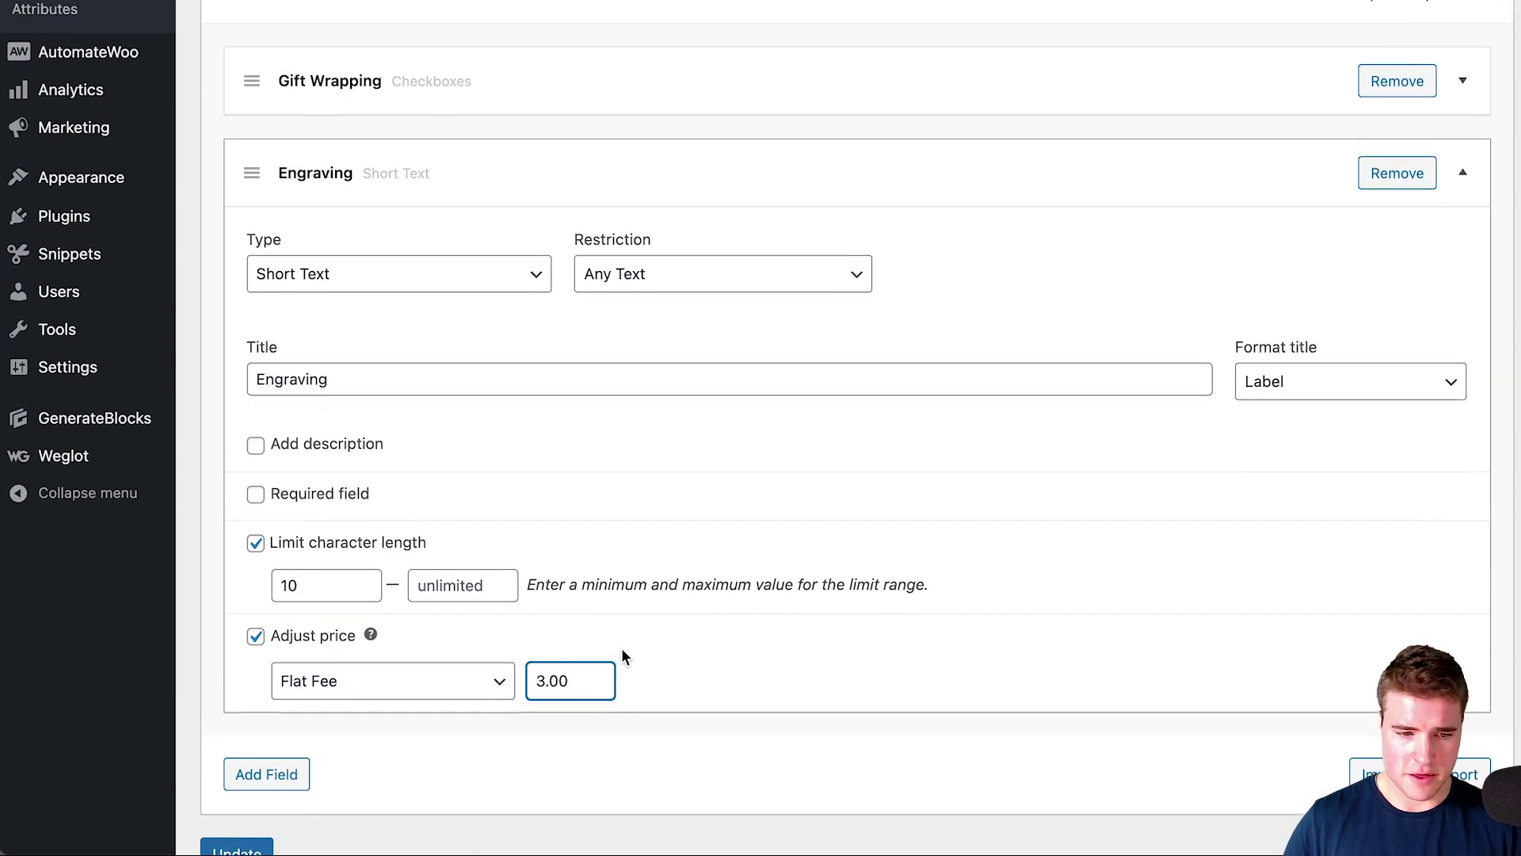
{"action": "key", "text": "ctrl+a"}
{"action": "type", "text": "5."}
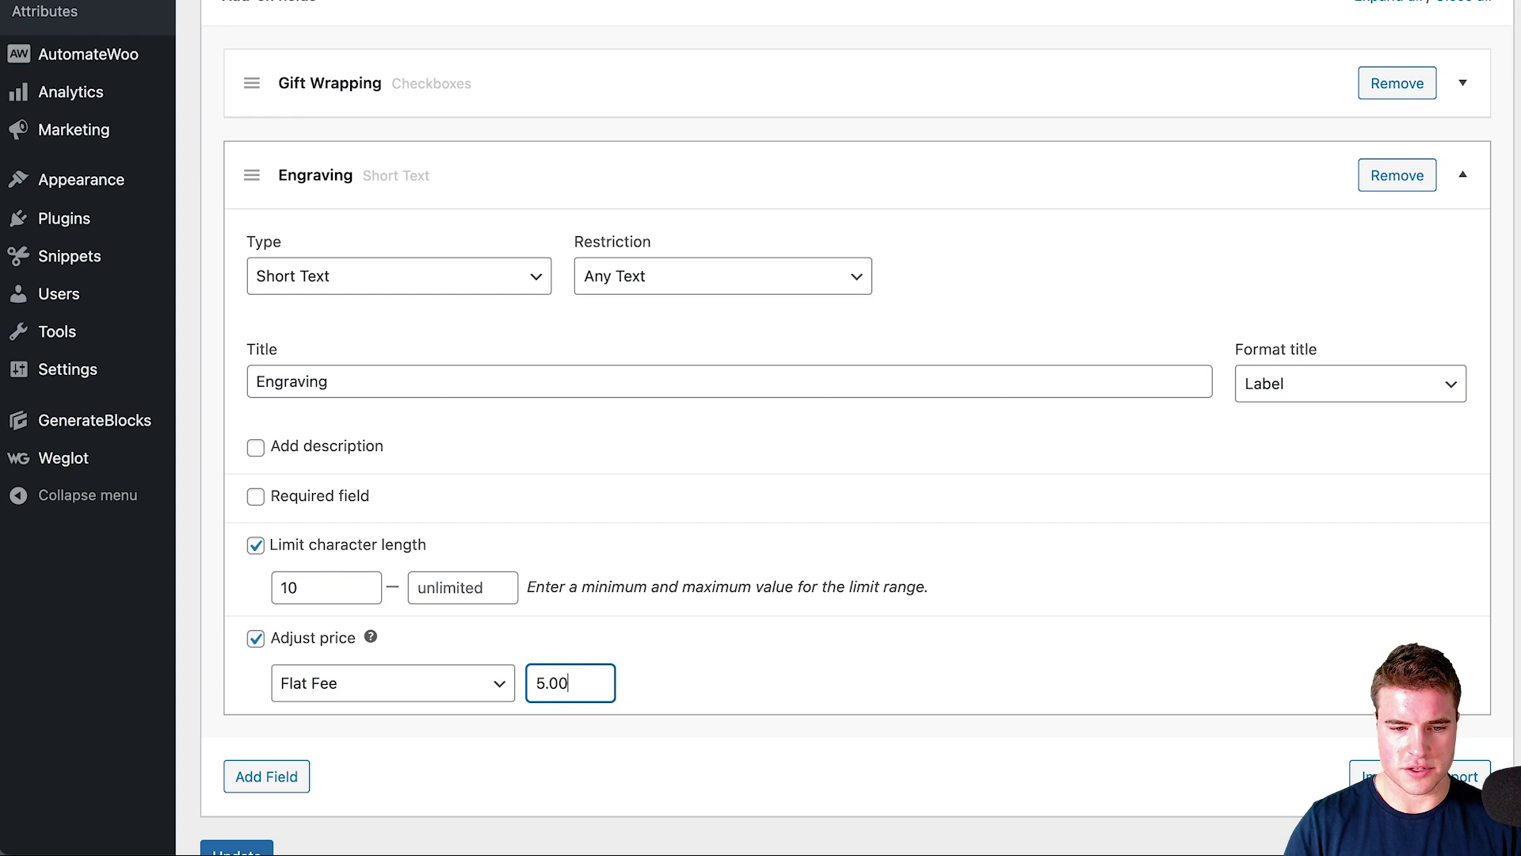
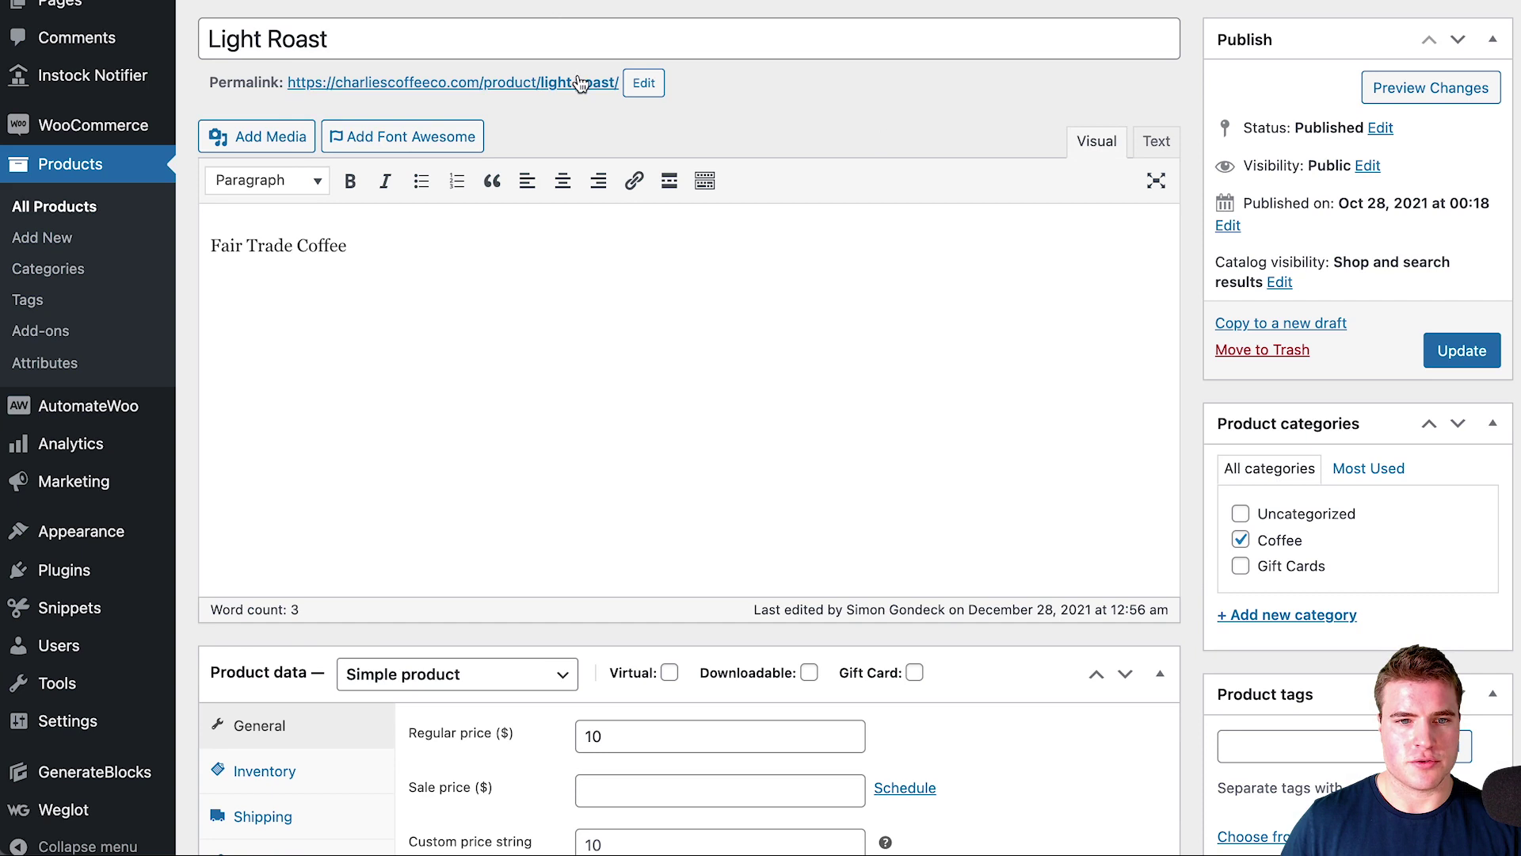
- View the Light Roast product page in the store and test the Engraving field with a first name extended by repeated letters
{"action": "left_click", "coordinate": [581, 84]}
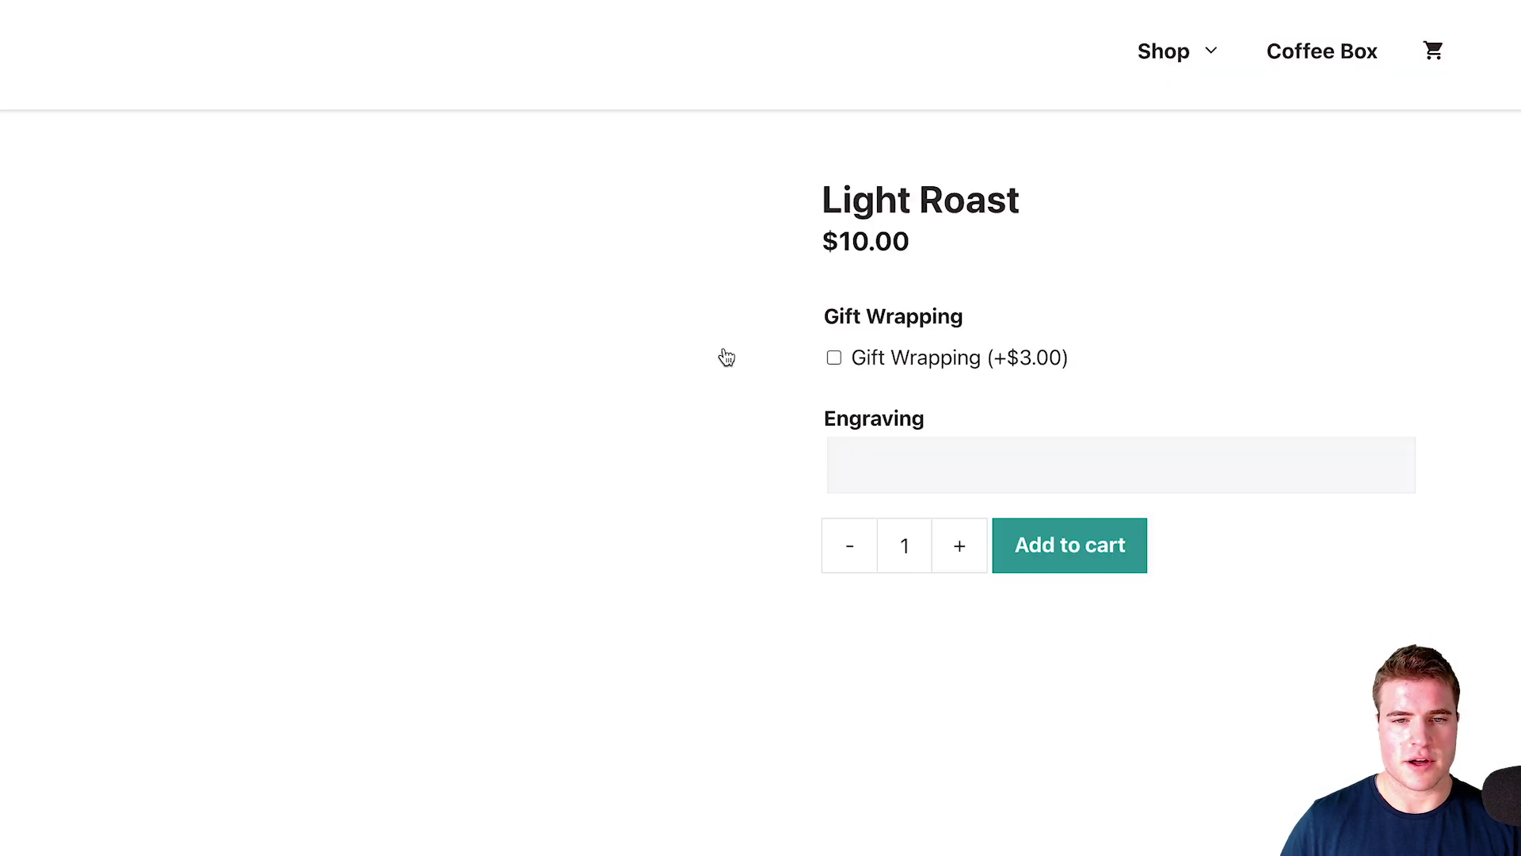
{"action": "left_click", "coordinate": [899, 468]}
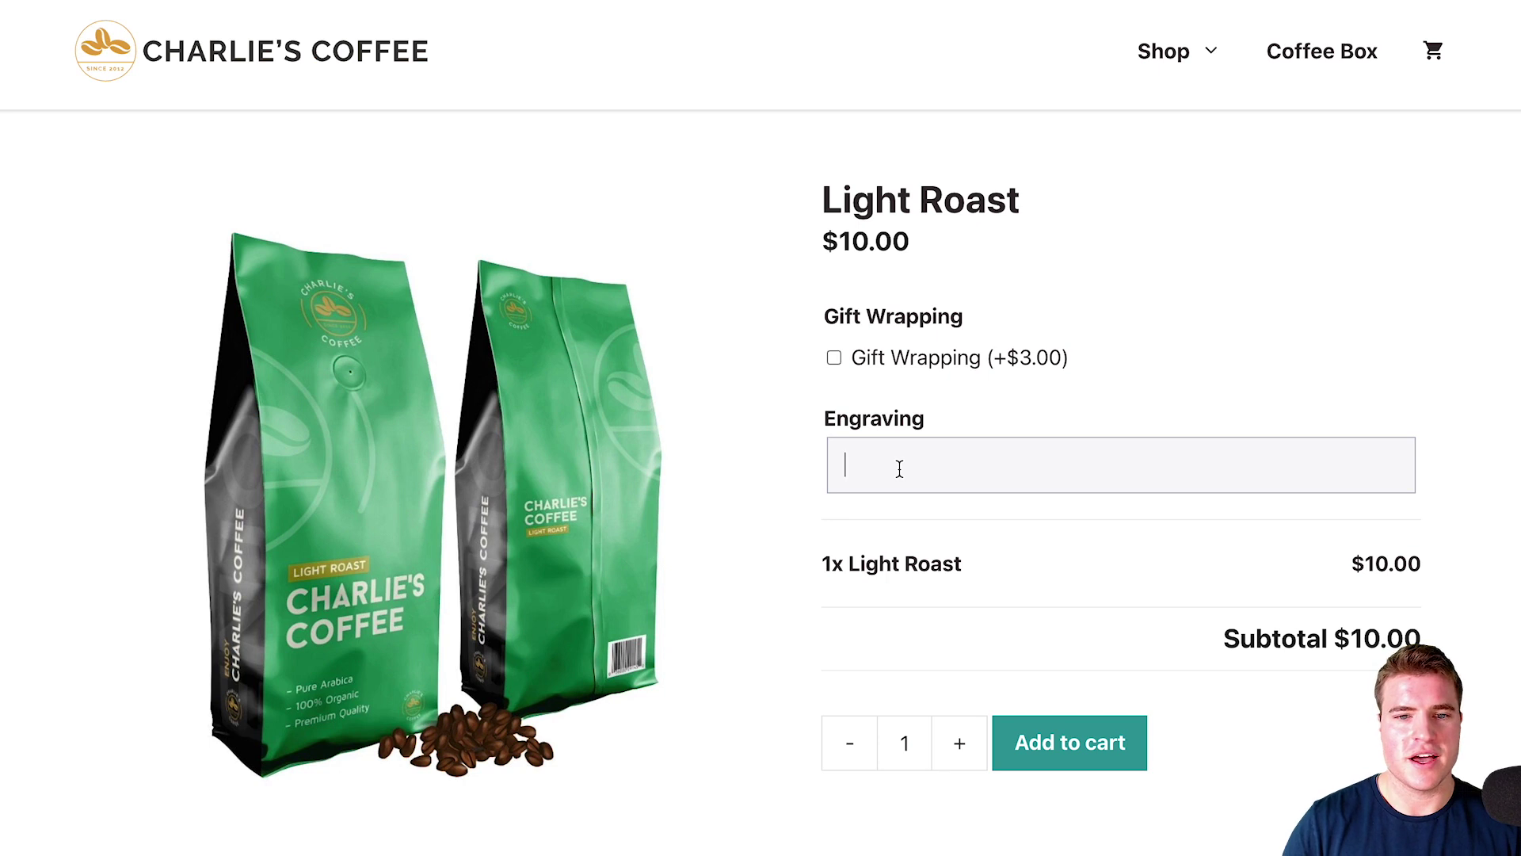
{"action": "type", "text": "sion"}
{"action": "key", "text": "BackSpace"}
{"action": "key", "text": "BackSpace"}
{"action": "type", "text": "mo"}
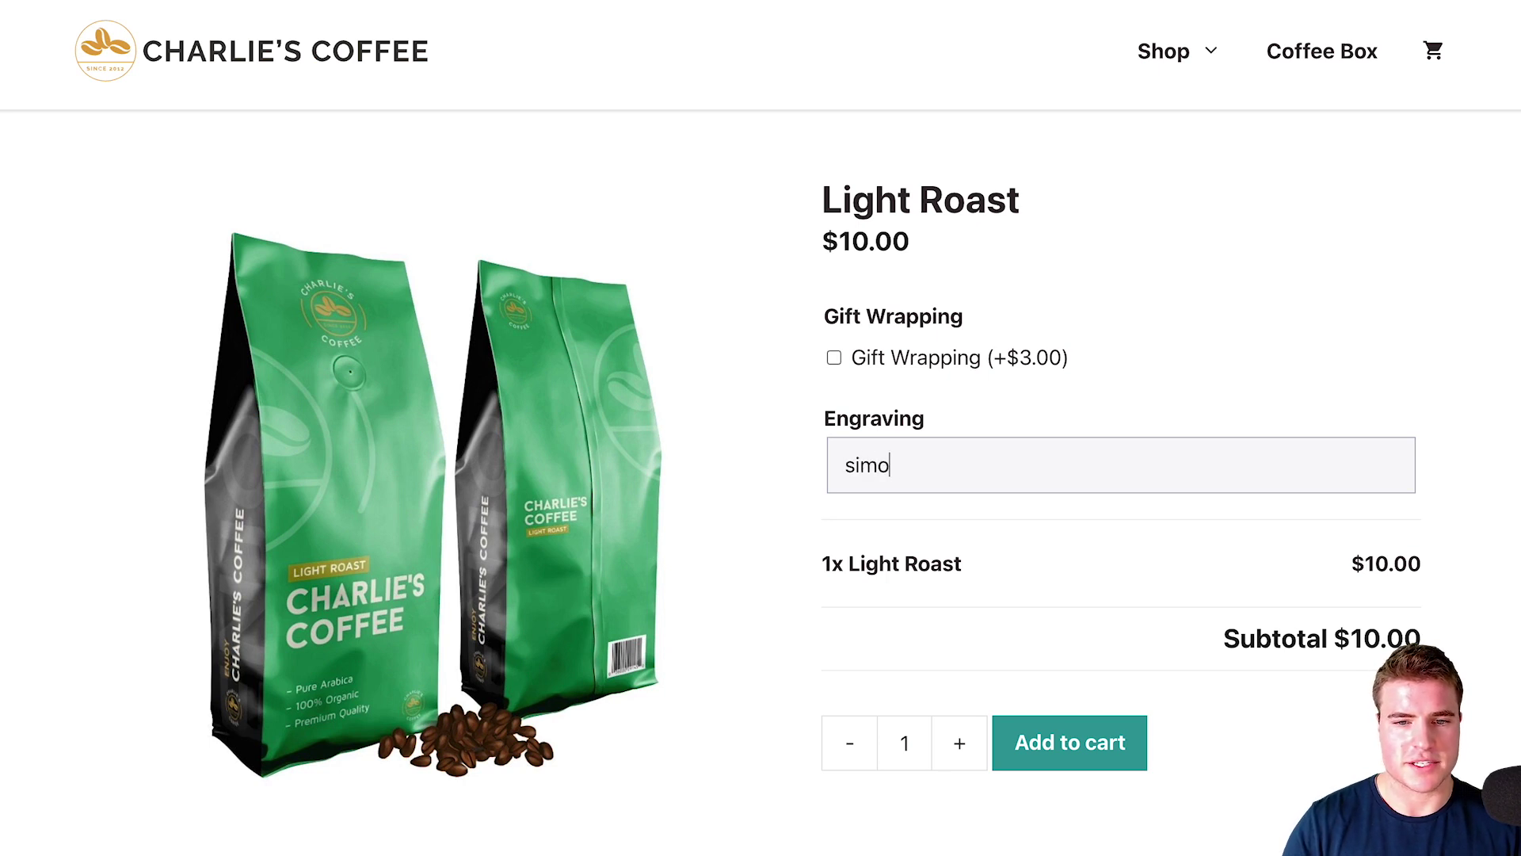
{"action": "type", "text": "nsssss"}
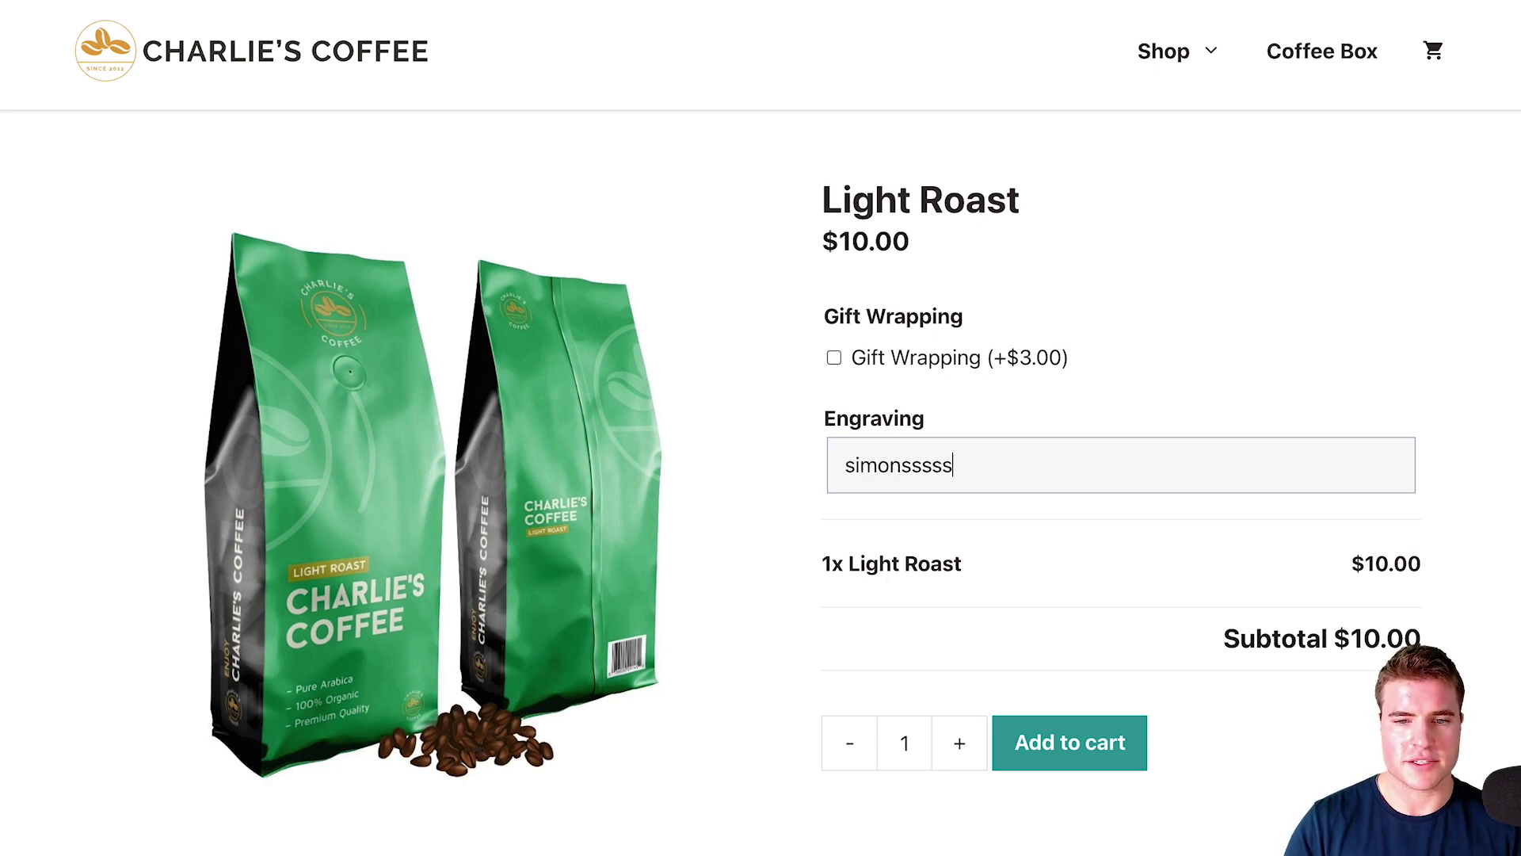
{"action": "type", "text": "ss"}
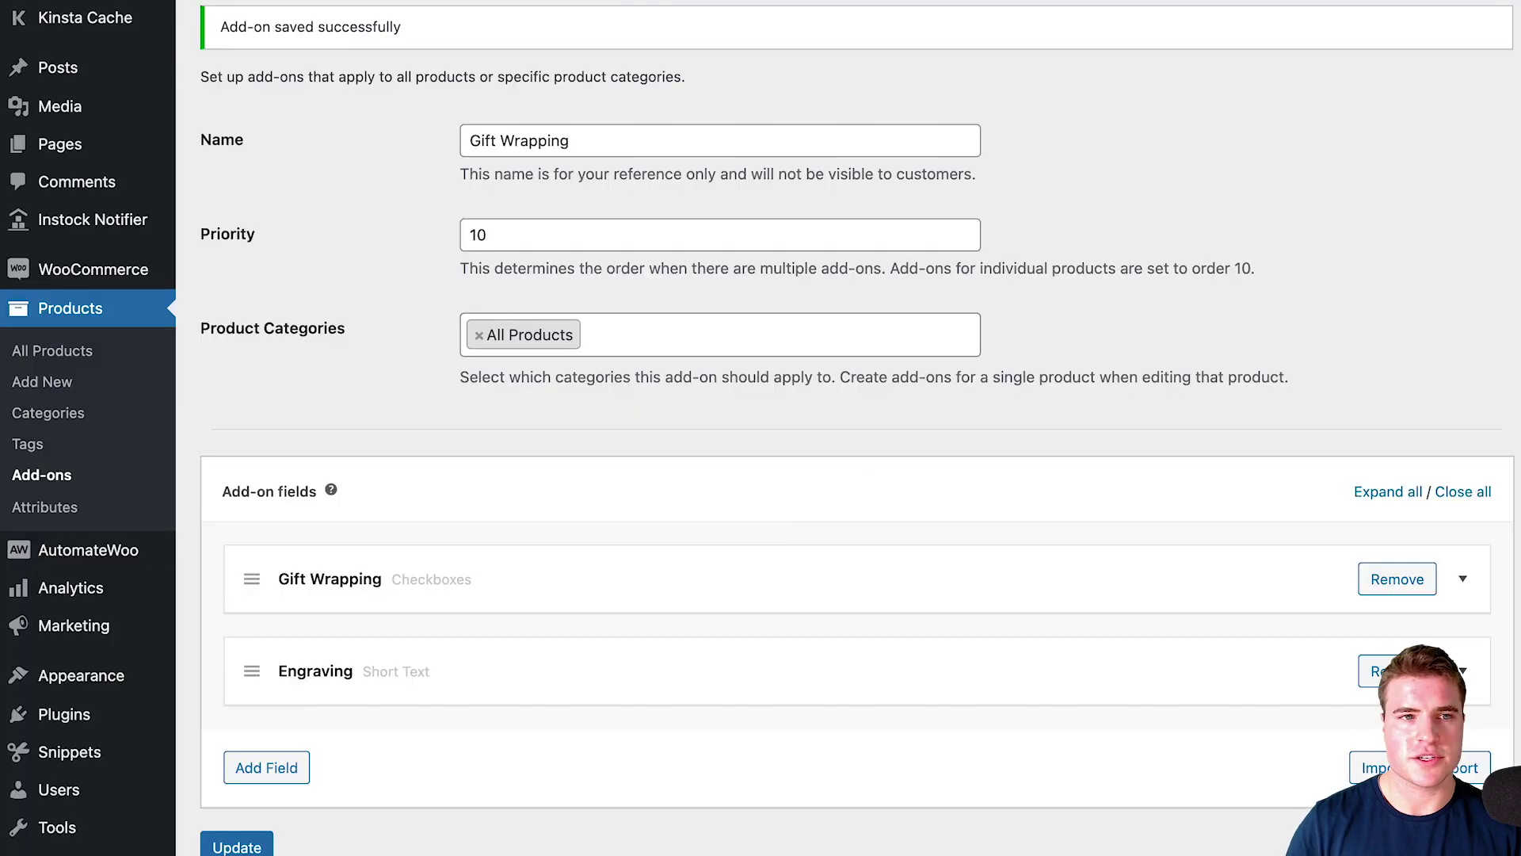
- Change the Engraving field's character limit to a minimum of 0 and a maximum of 10, and update the global add-on
{"action": "left_click", "coordinate": [1463, 671]}
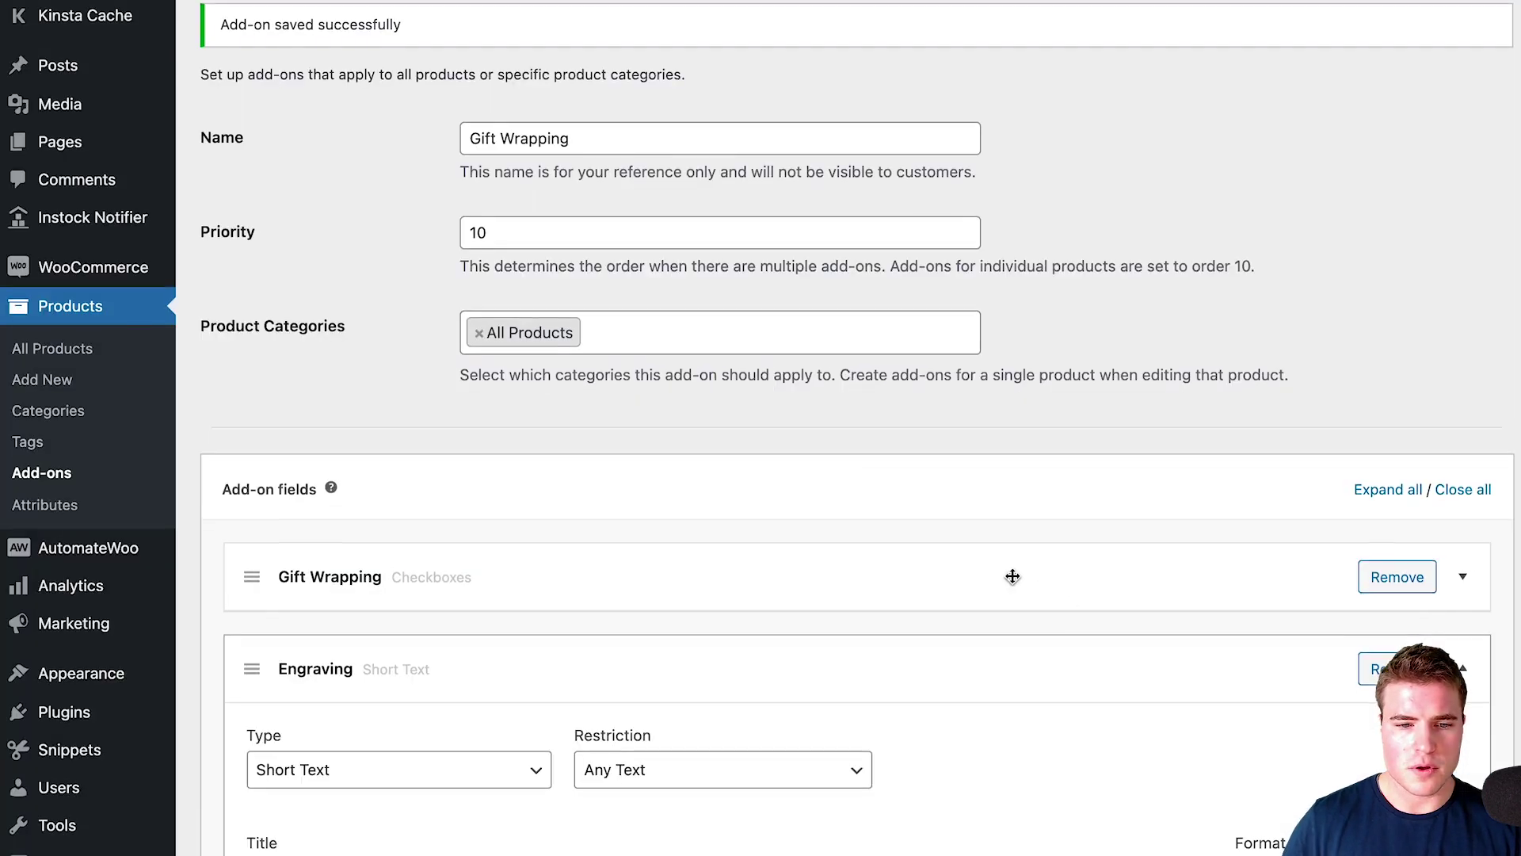
{"action": "scroll", "coordinate": [442, 609], "scroll_direction": "down", "scroll_amount": 3}
{"action": "left_click", "coordinate": [452, 818]}
{"action": "type", "text": "10"}
{"action": "left_click", "coordinate": [290, 820]}
{"action": "double_click", "coordinate": [290, 820]}
{"action": "type", "text": "0"}
{"action": "scroll", "coordinate": [317, 796], "scroll_direction": "down", "scroll_amount": 1}
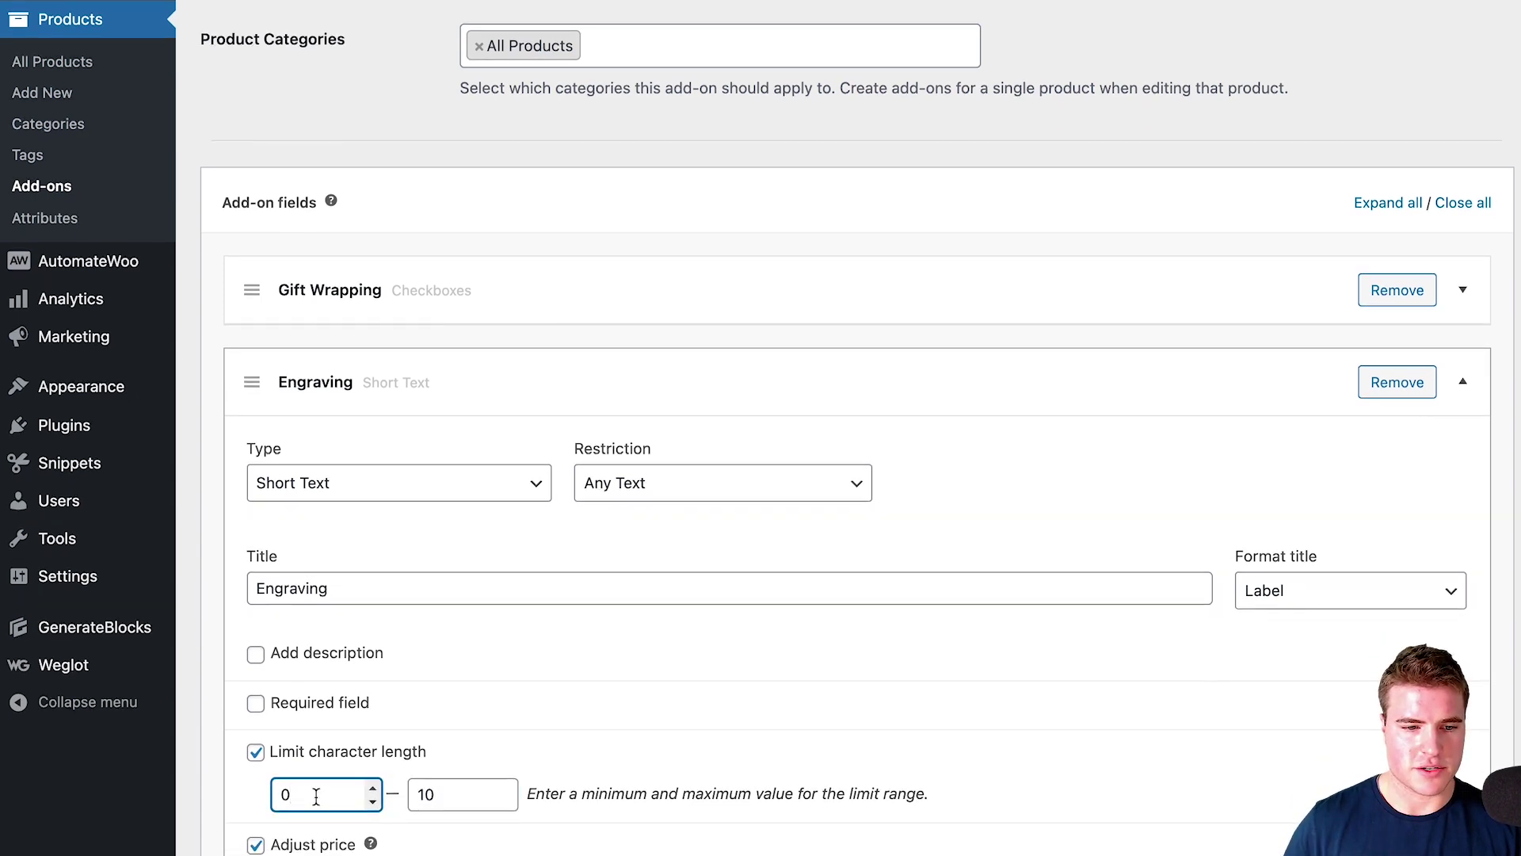
{"action": "scroll", "coordinate": [317, 799], "scroll_direction": "down", "scroll_amount": 4}
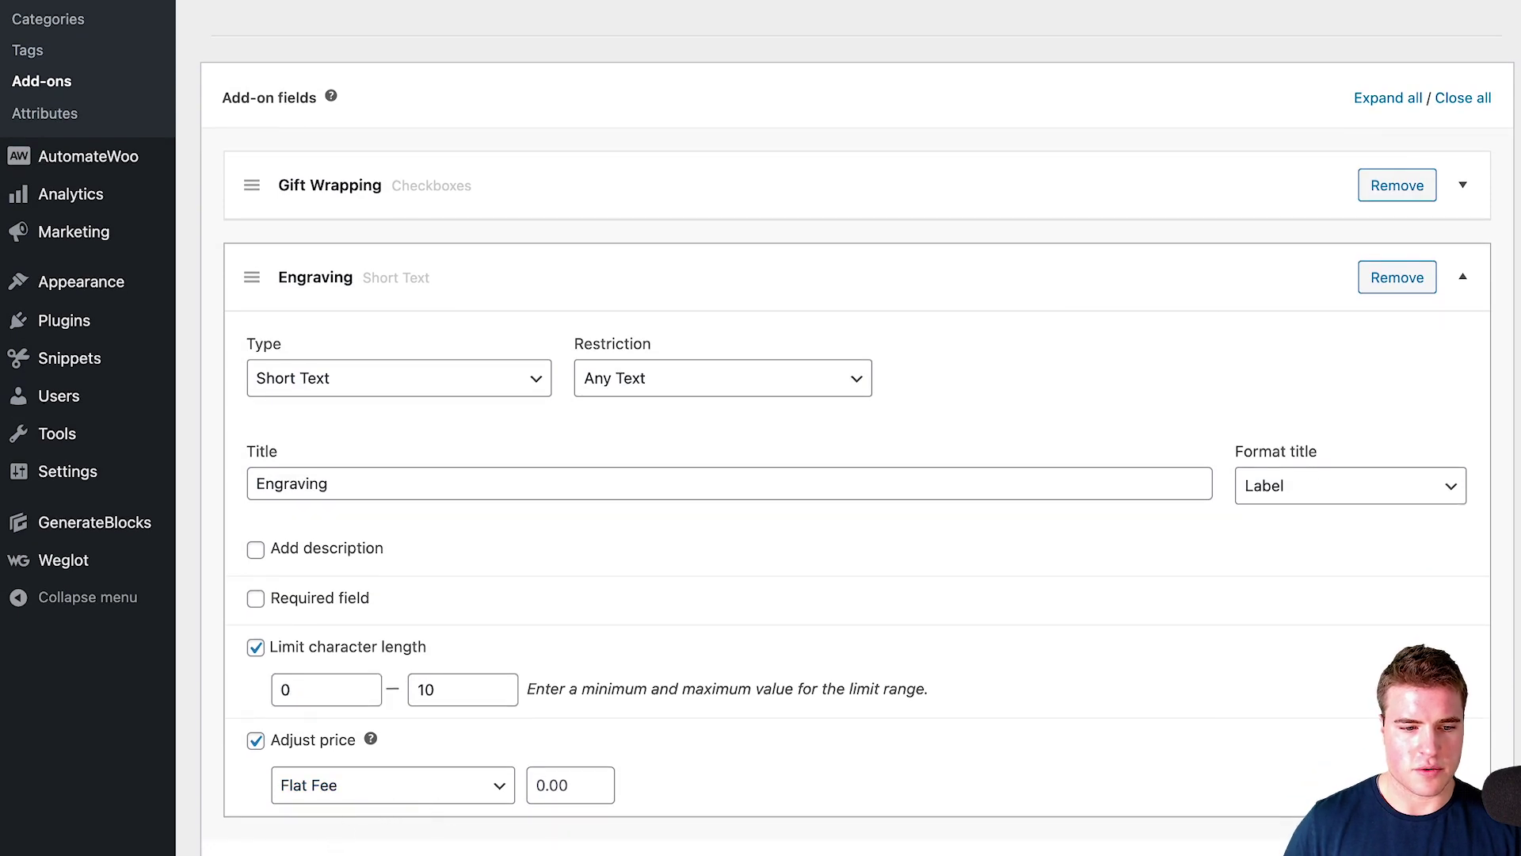
{"action": "scroll", "coordinate": [652, 417], "scroll_direction": "down", "scroll_amount": 2}
{"action": "key", "text": "Return"}
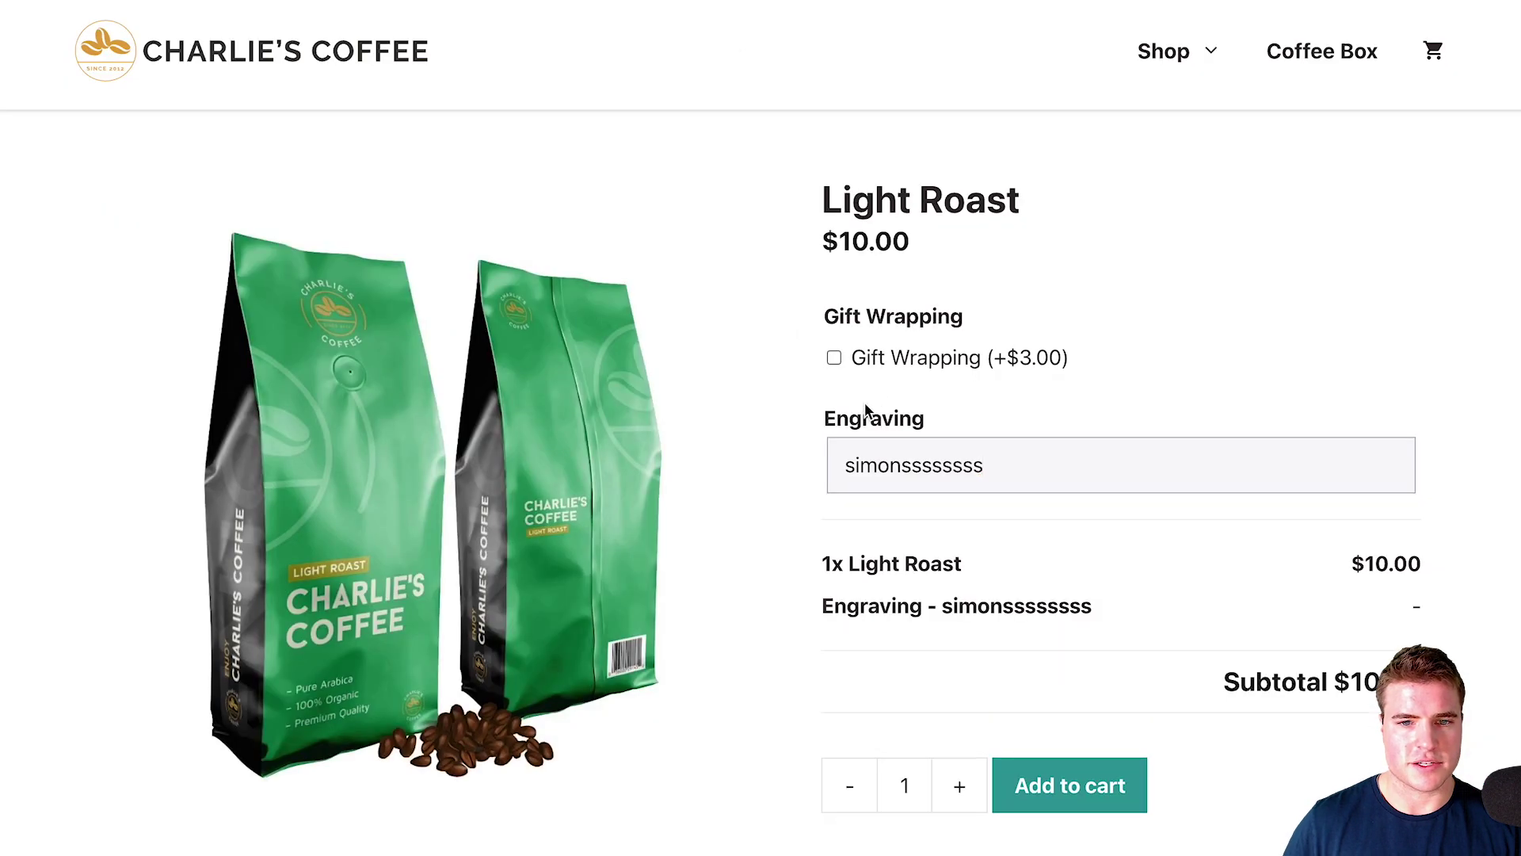
- Reload the Light Roast product page and test the Engraving field's limit with the text "siisisisis"
{"action": "key", "text": "ctrl+r"}
{"action": "left_click", "coordinate": [896, 471]}
{"action": "type", "text": "siisisisis"}
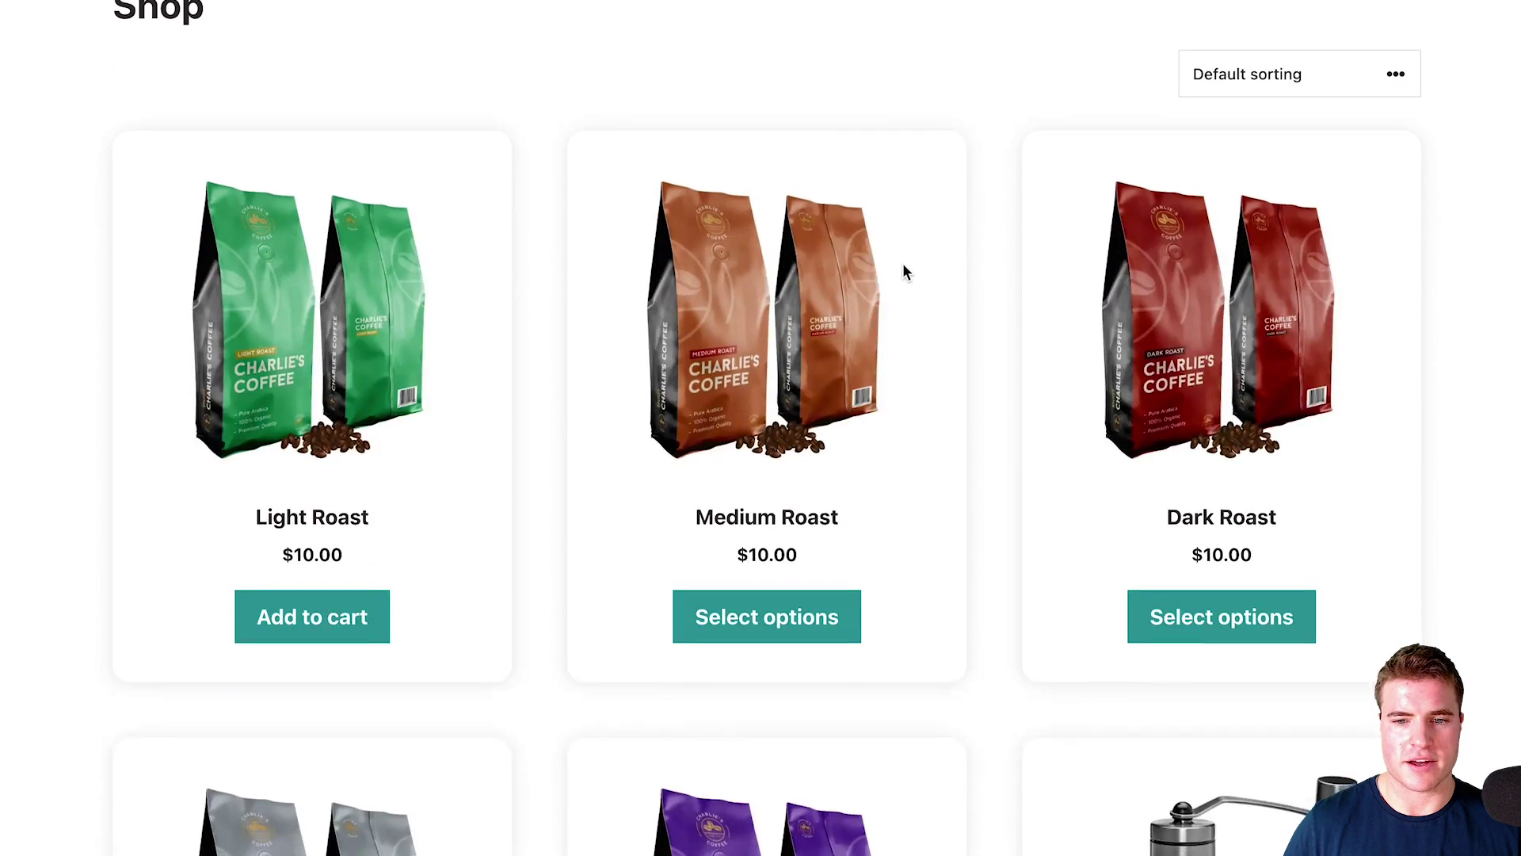
- Open the Coffee Grinder product for editing, turn off Exclude add-ons and update the product
{"action": "scroll", "coordinate": [902, 263], "scroll_direction": "down", "scroll_amount": 4}
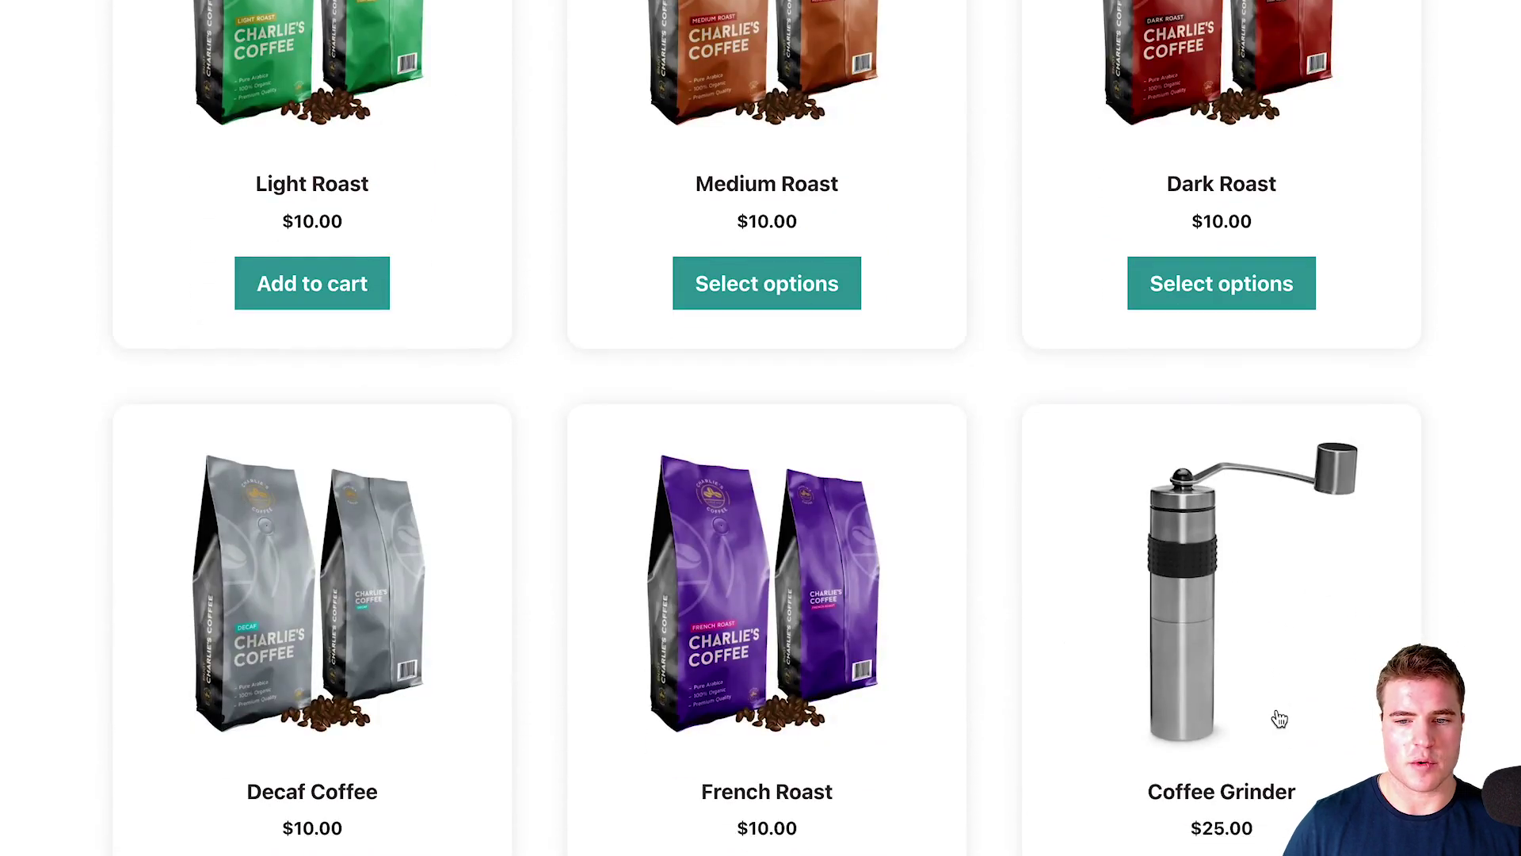
{"action": "left_click", "coordinate": [1057, 631]}
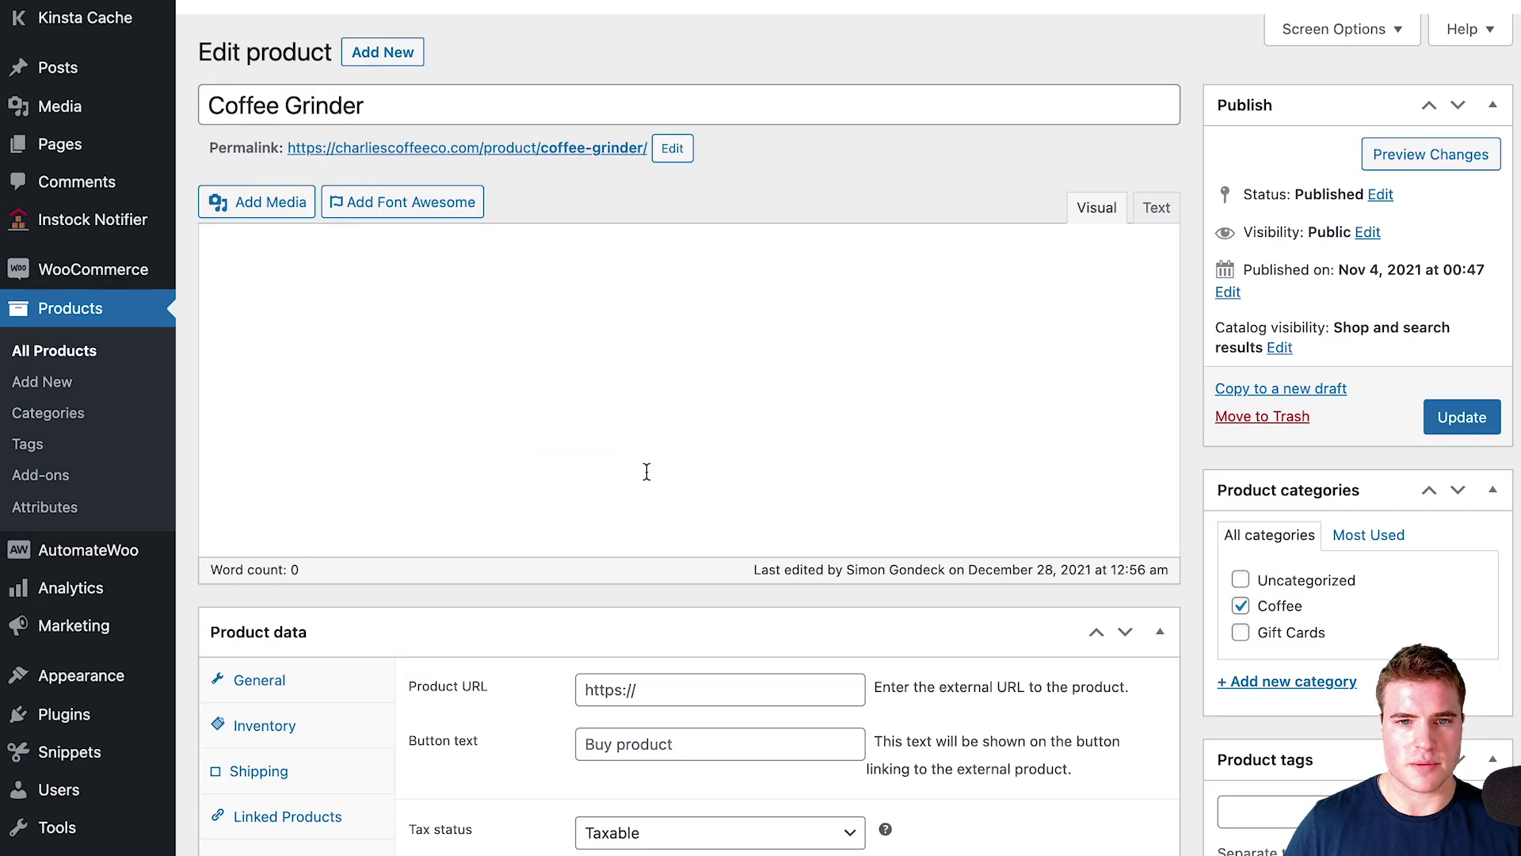
{"action": "scroll", "coordinate": [647, 469], "scroll_direction": "down", "scroll_amount": 3}
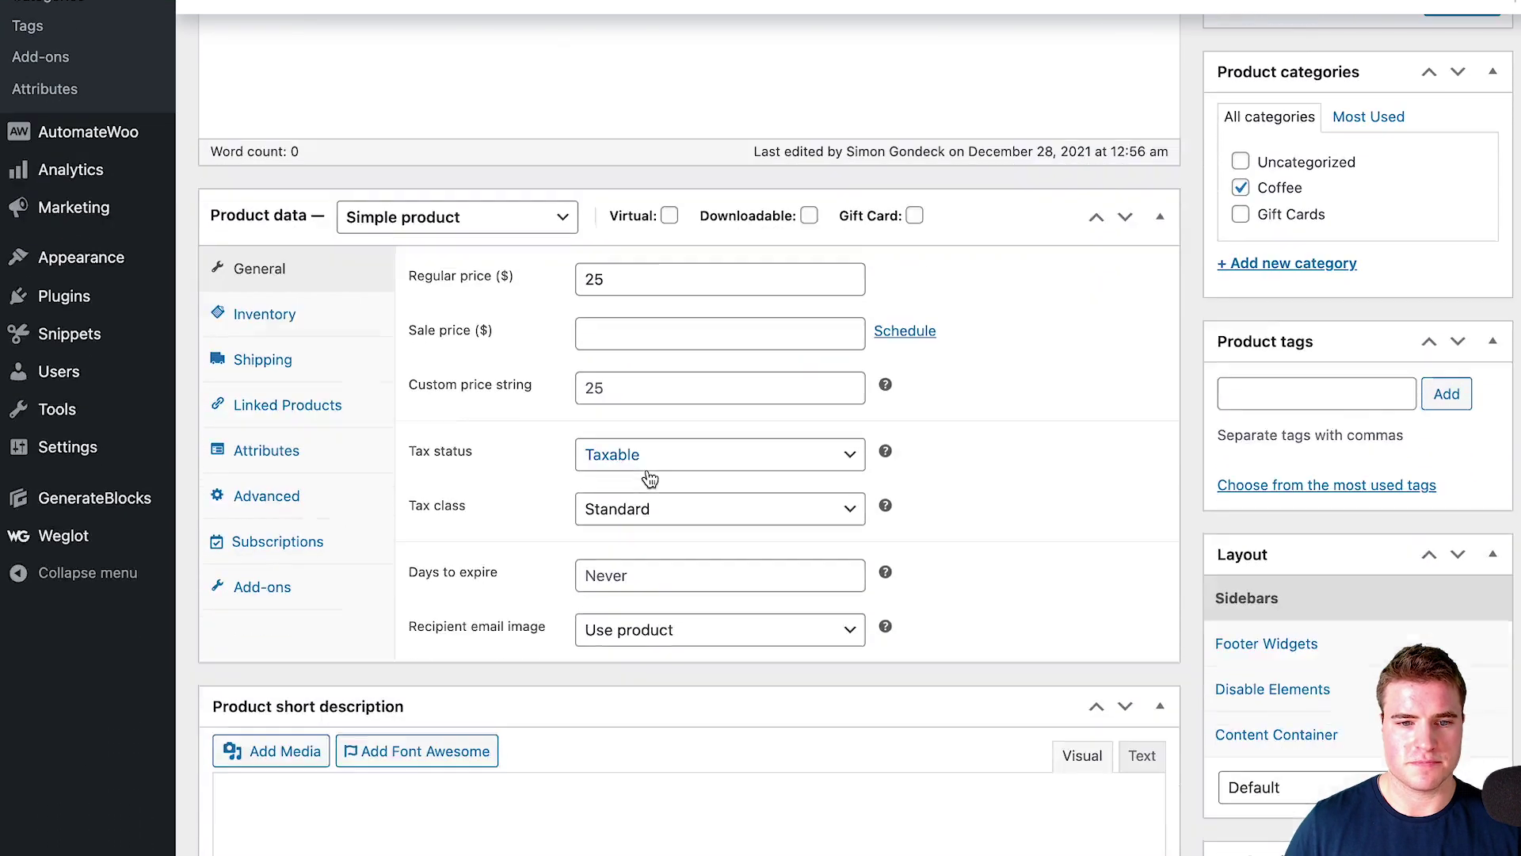
{"action": "scroll", "coordinate": [645, 475], "scroll_direction": "up", "scroll_amount": 5}
{"action": "scroll", "coordinate": [383, 598], "scroll_direction": "down", "scroll_amount": 3}
{"action": "scroll", "coordinate": [398, 586], "scroll_direction": "up", "scroll_amount": 1}
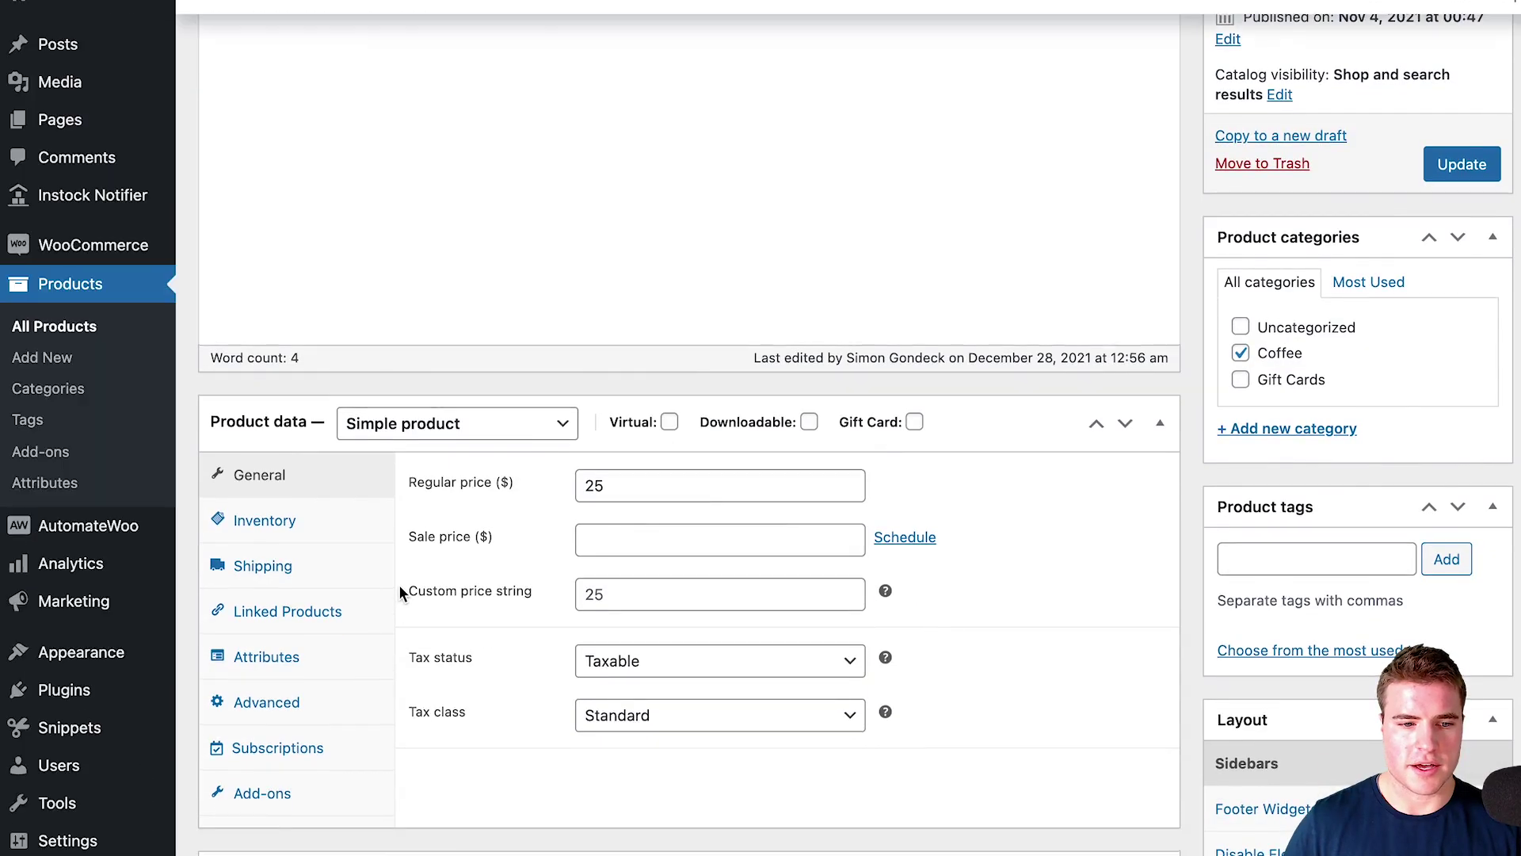
{"action": "left_click", "coordinate": [365, 851]}
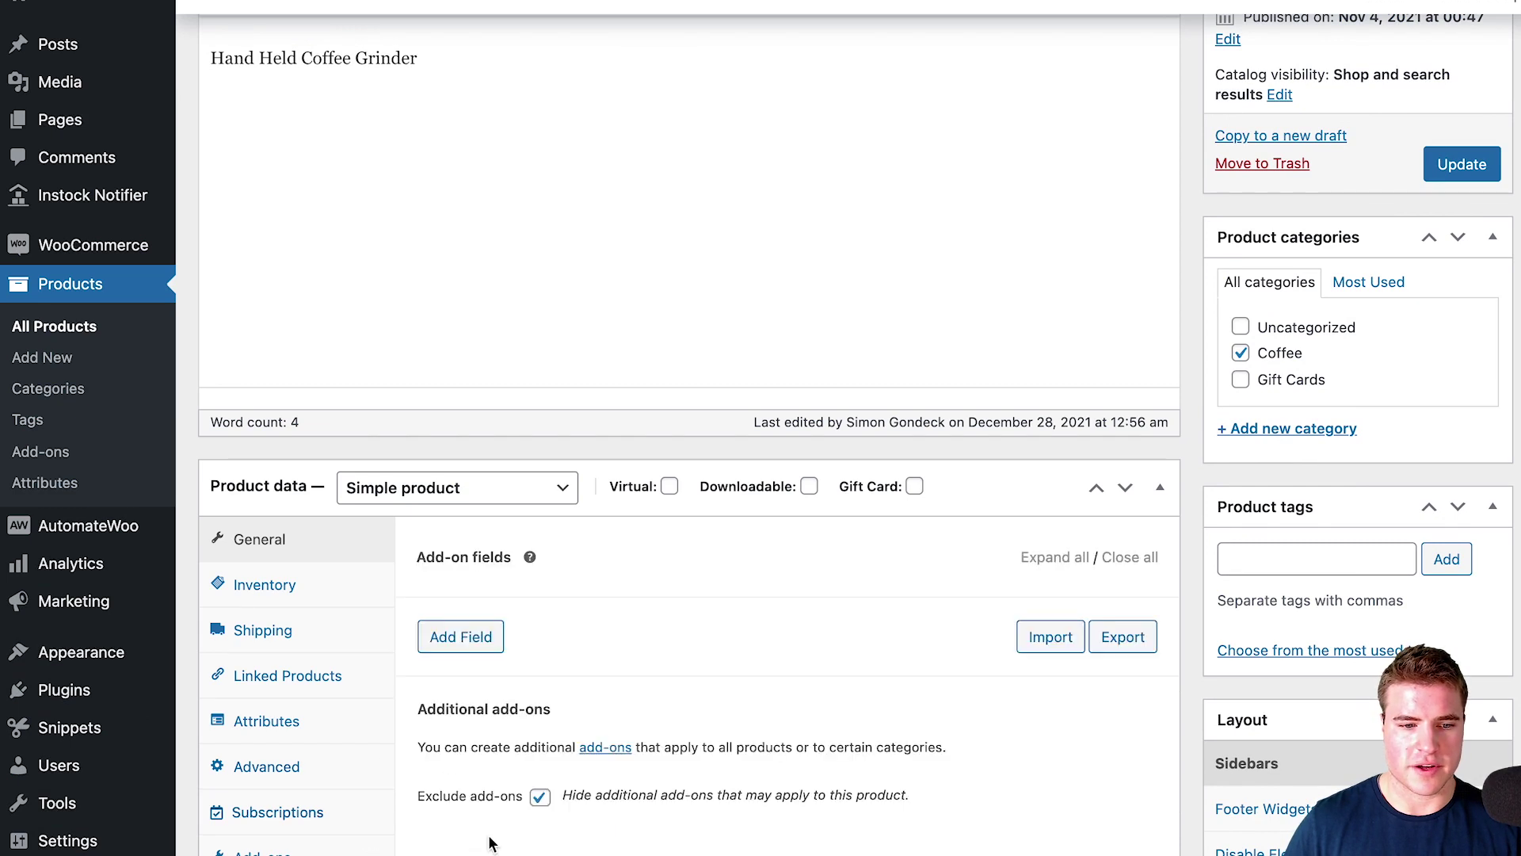
{"action": "left_click", "coordinate": [539, 800]}
{"action": "scroll", "coordinate": [1309, 480], "scroll_direction": "up", "scroll_amount": 3}
{"action": "left_click", "coordinate": [1462, 416]}
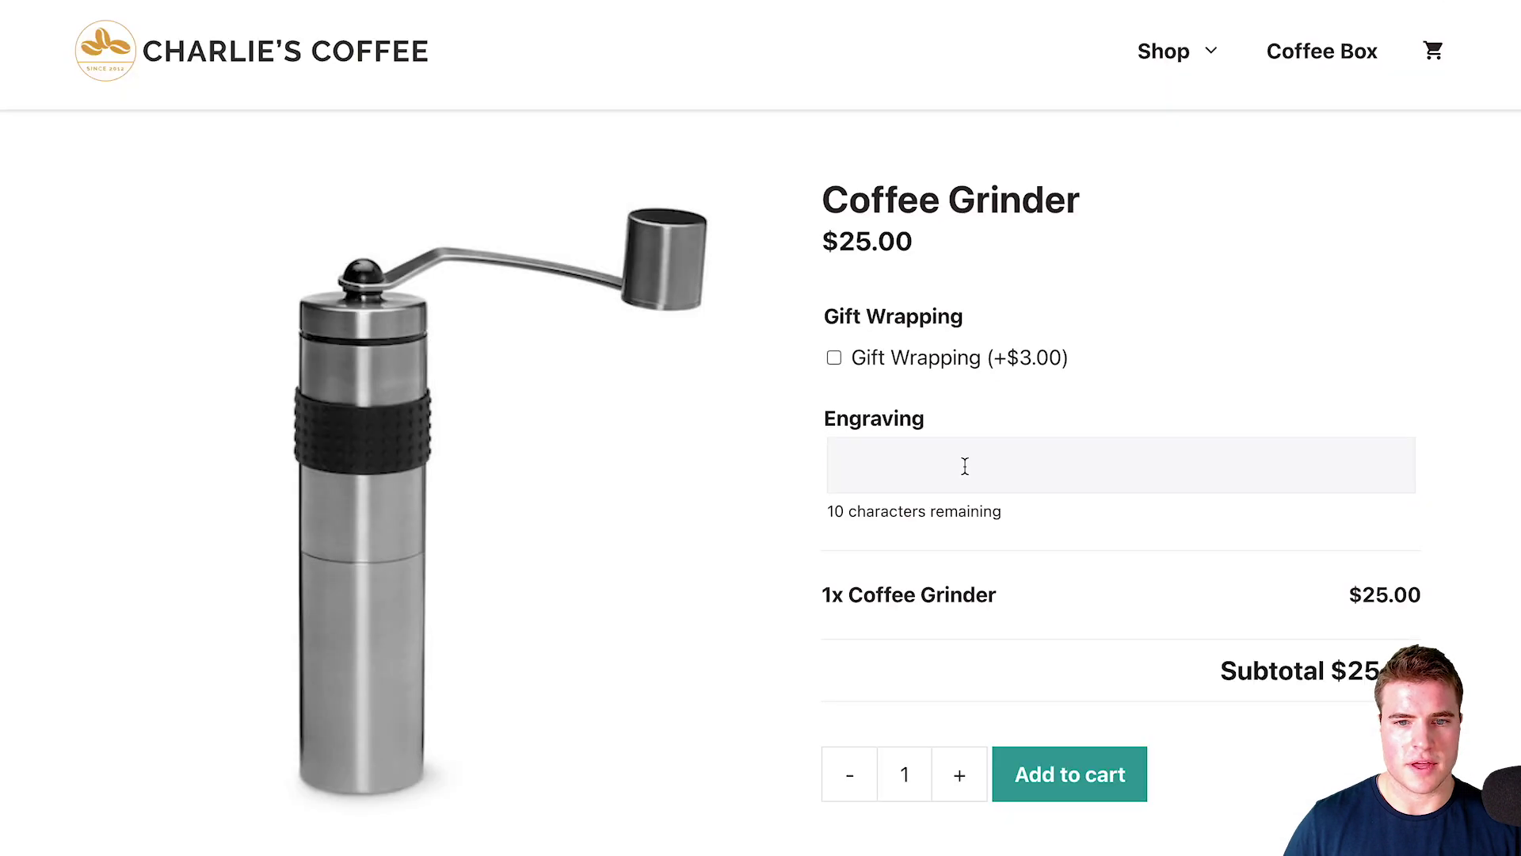
- Enter a ten-character sample phrase in the Engraving field on the Coffee Grinder's store page
{"action": "left_click", "coordinate": [965, 465]}
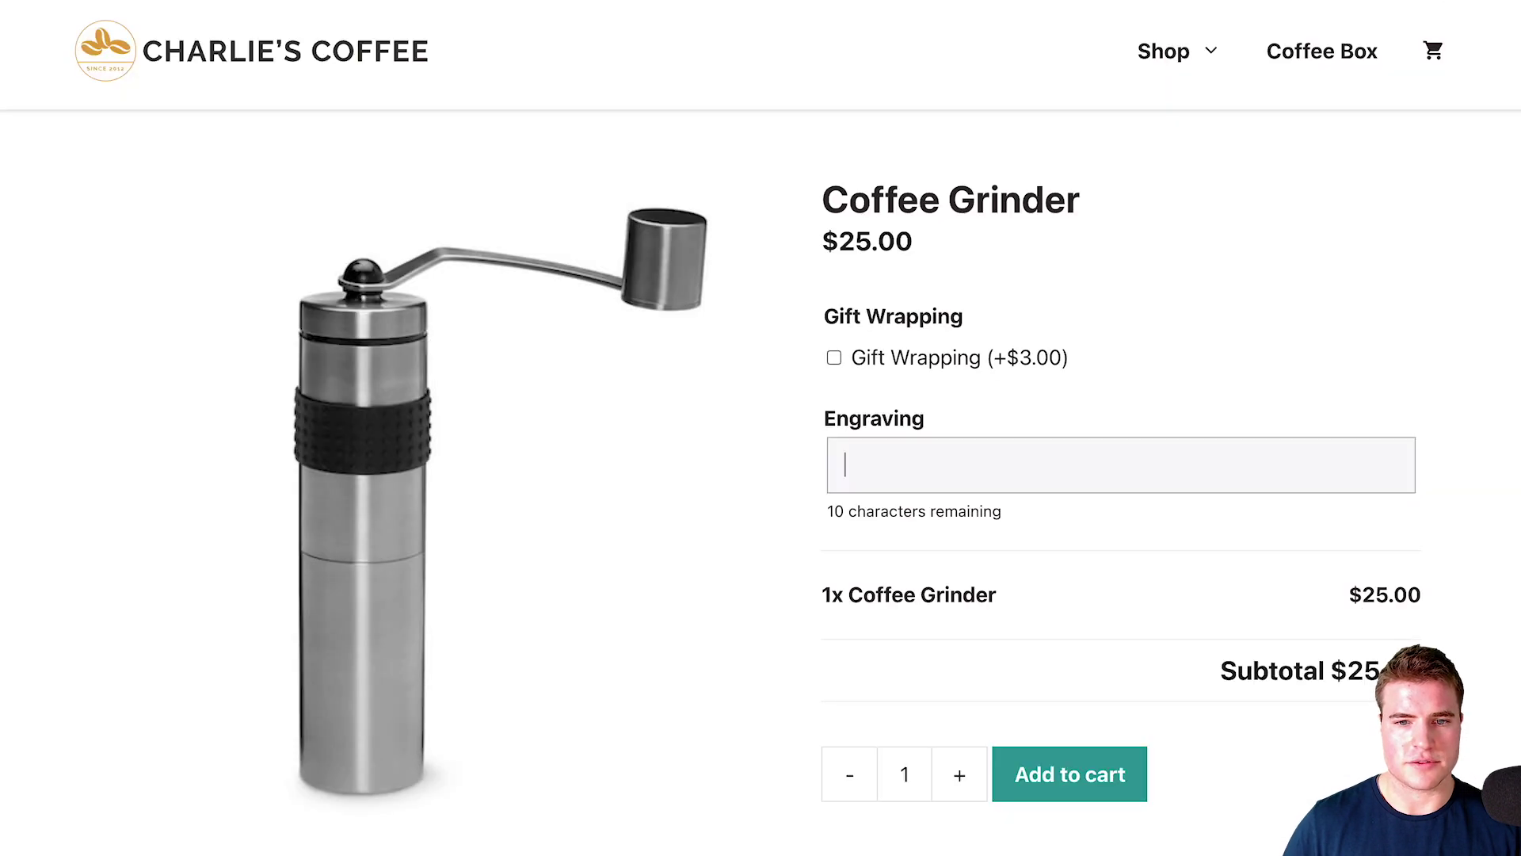
{"action": "type", "text": "simon says"}
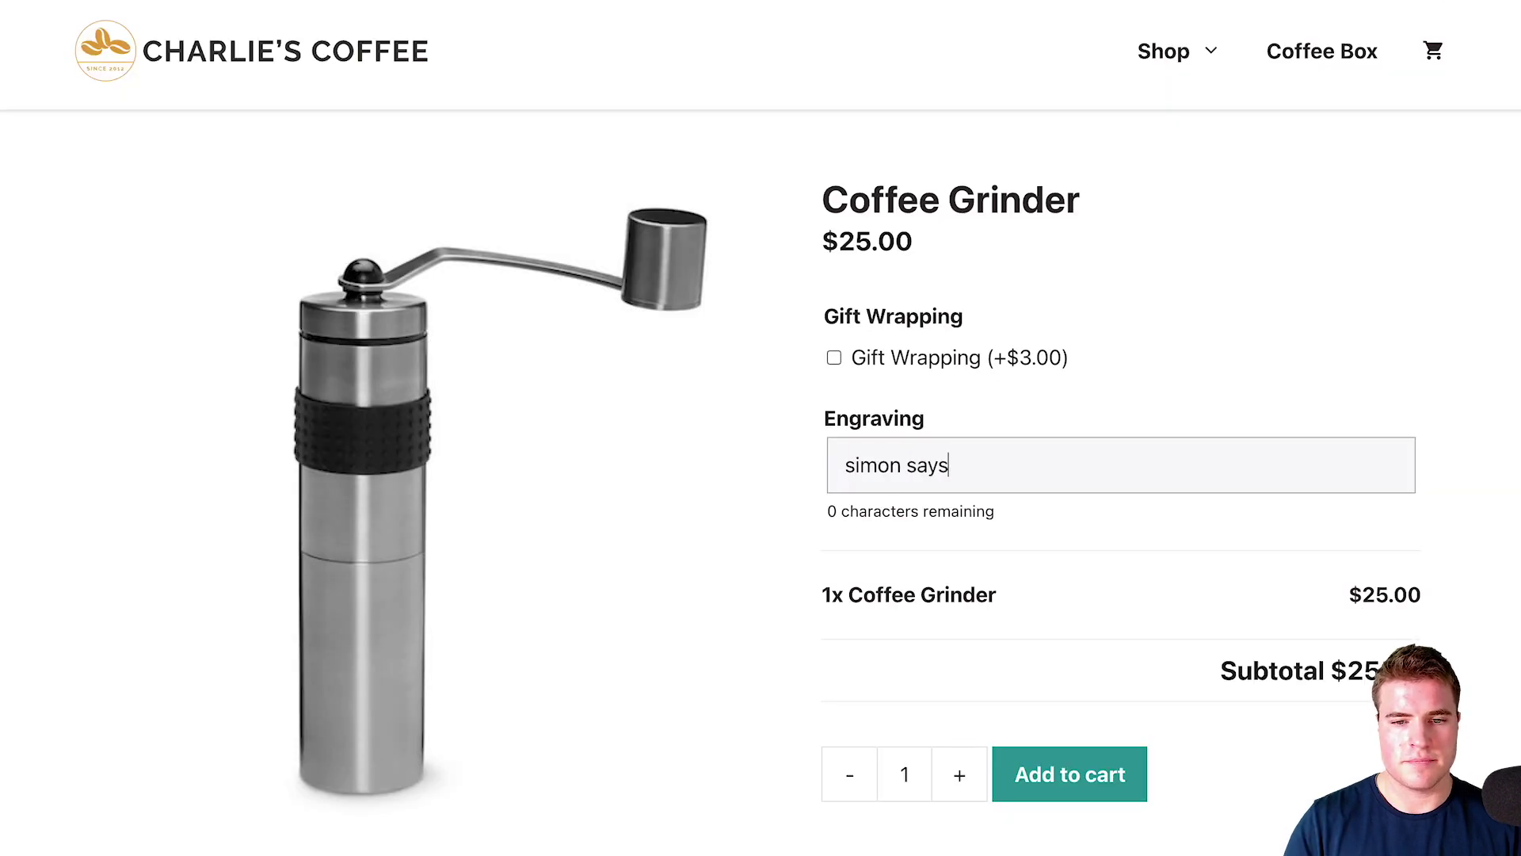